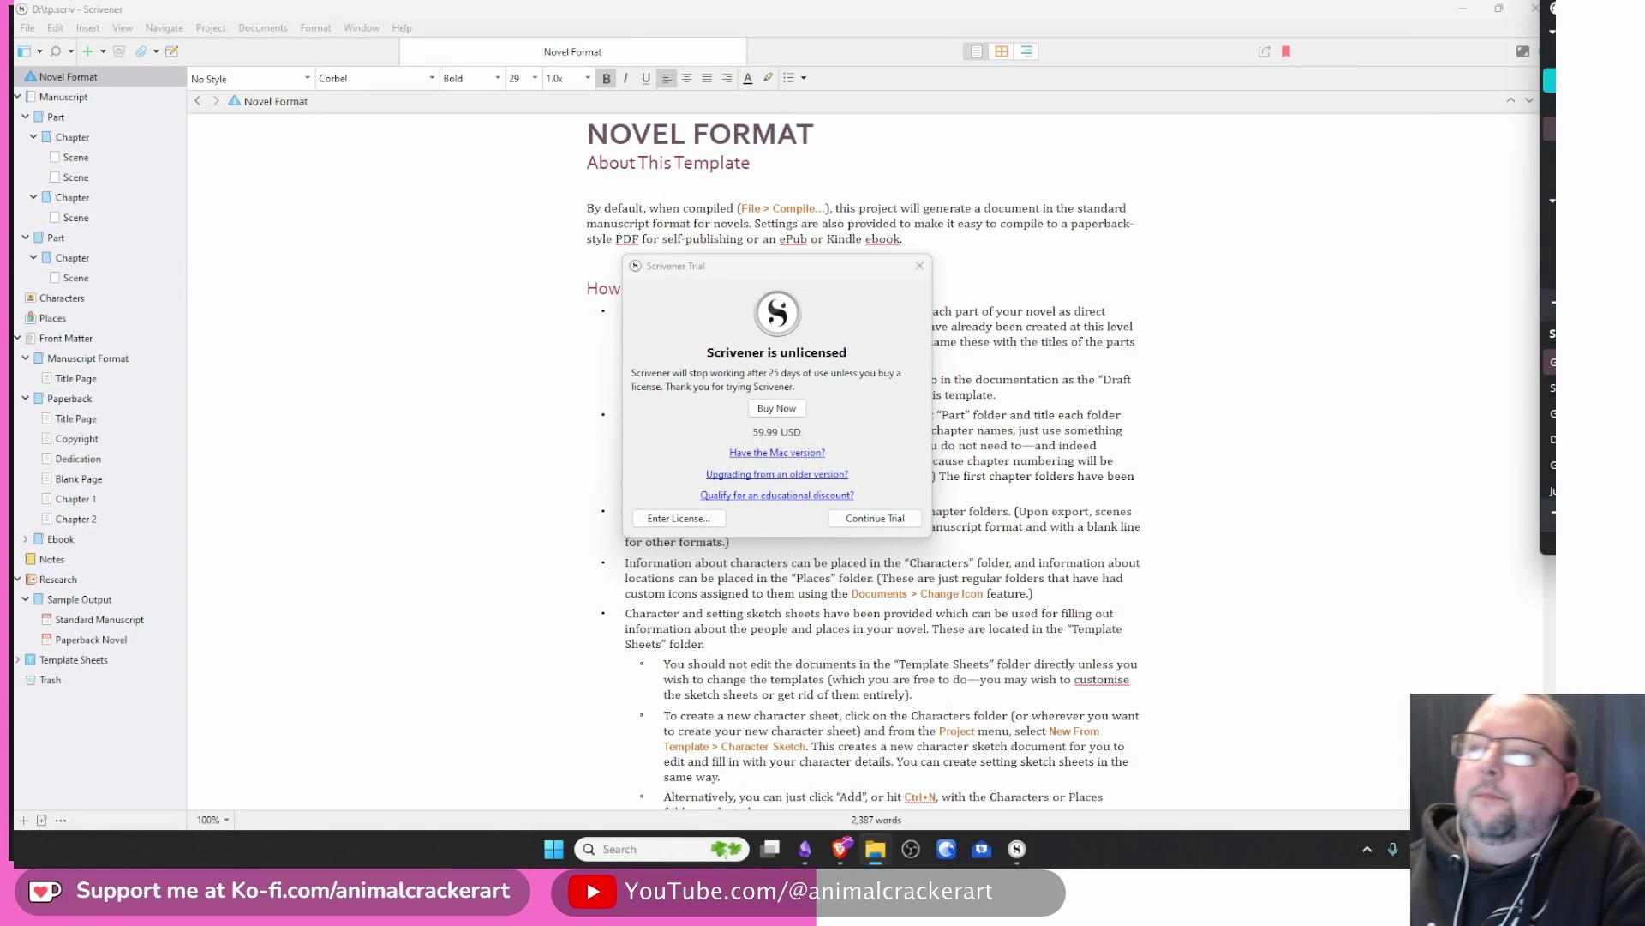
Step: Move the Scrivener trial notice up and to the left
{"action": "left_click_drag", "start_coordinate": [780, 270], "coordinate": [714, 255]}
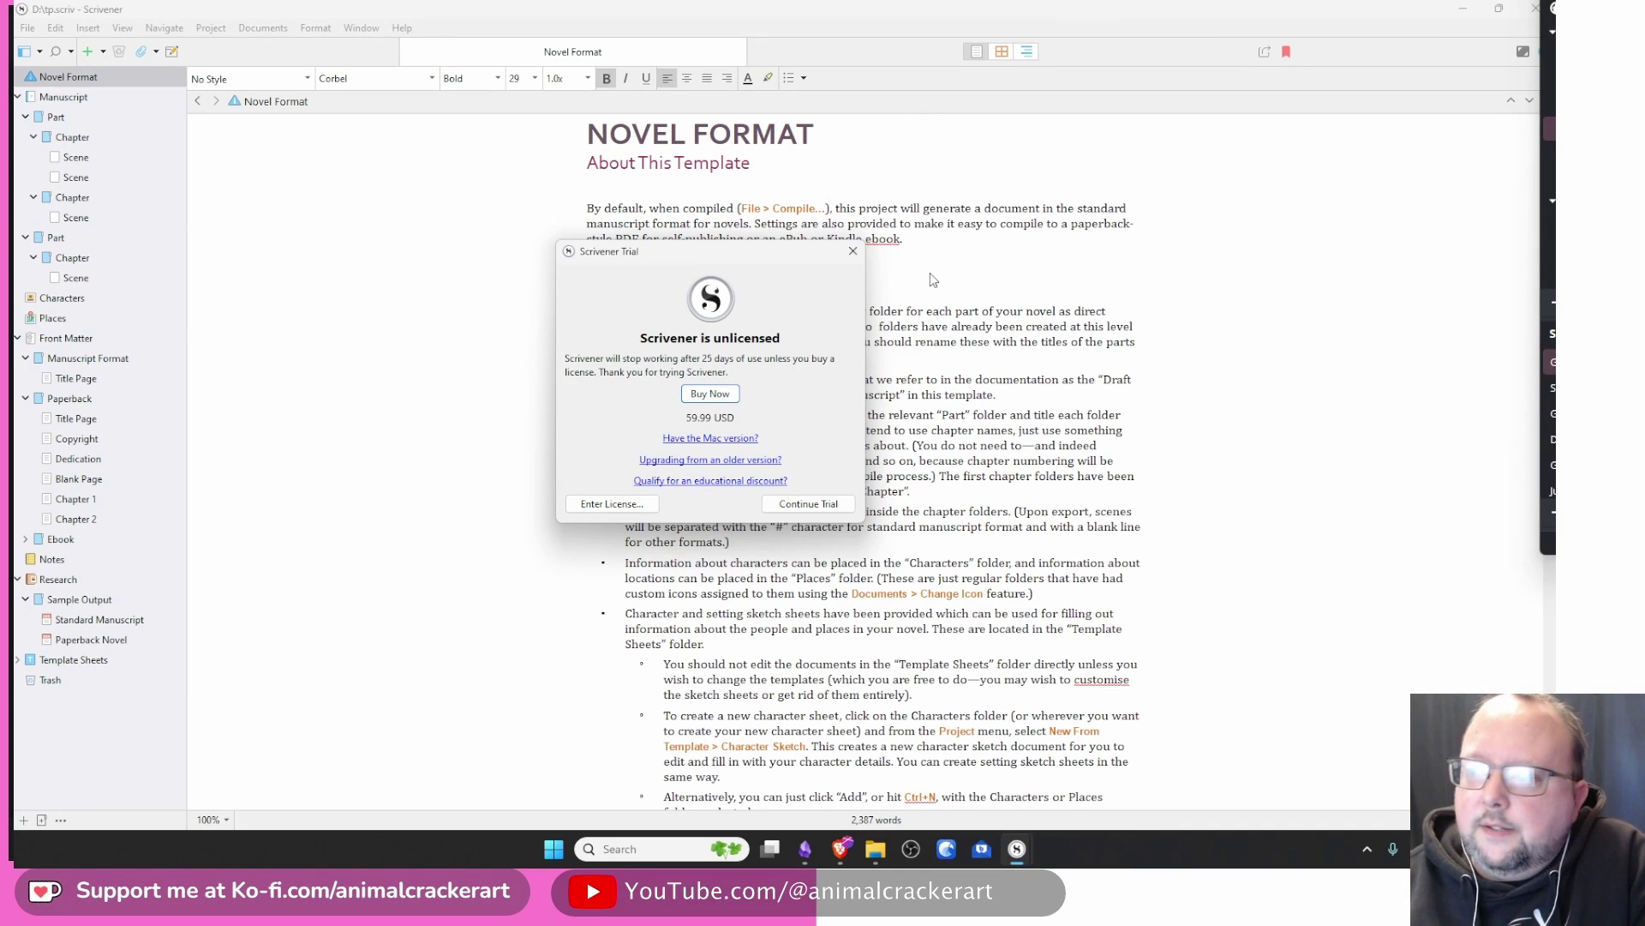
Step: Continue the Scrivener trial and view the current item and first Part as corkboard index cards
{"action": "left_click", "coordinate": [821, 504]}
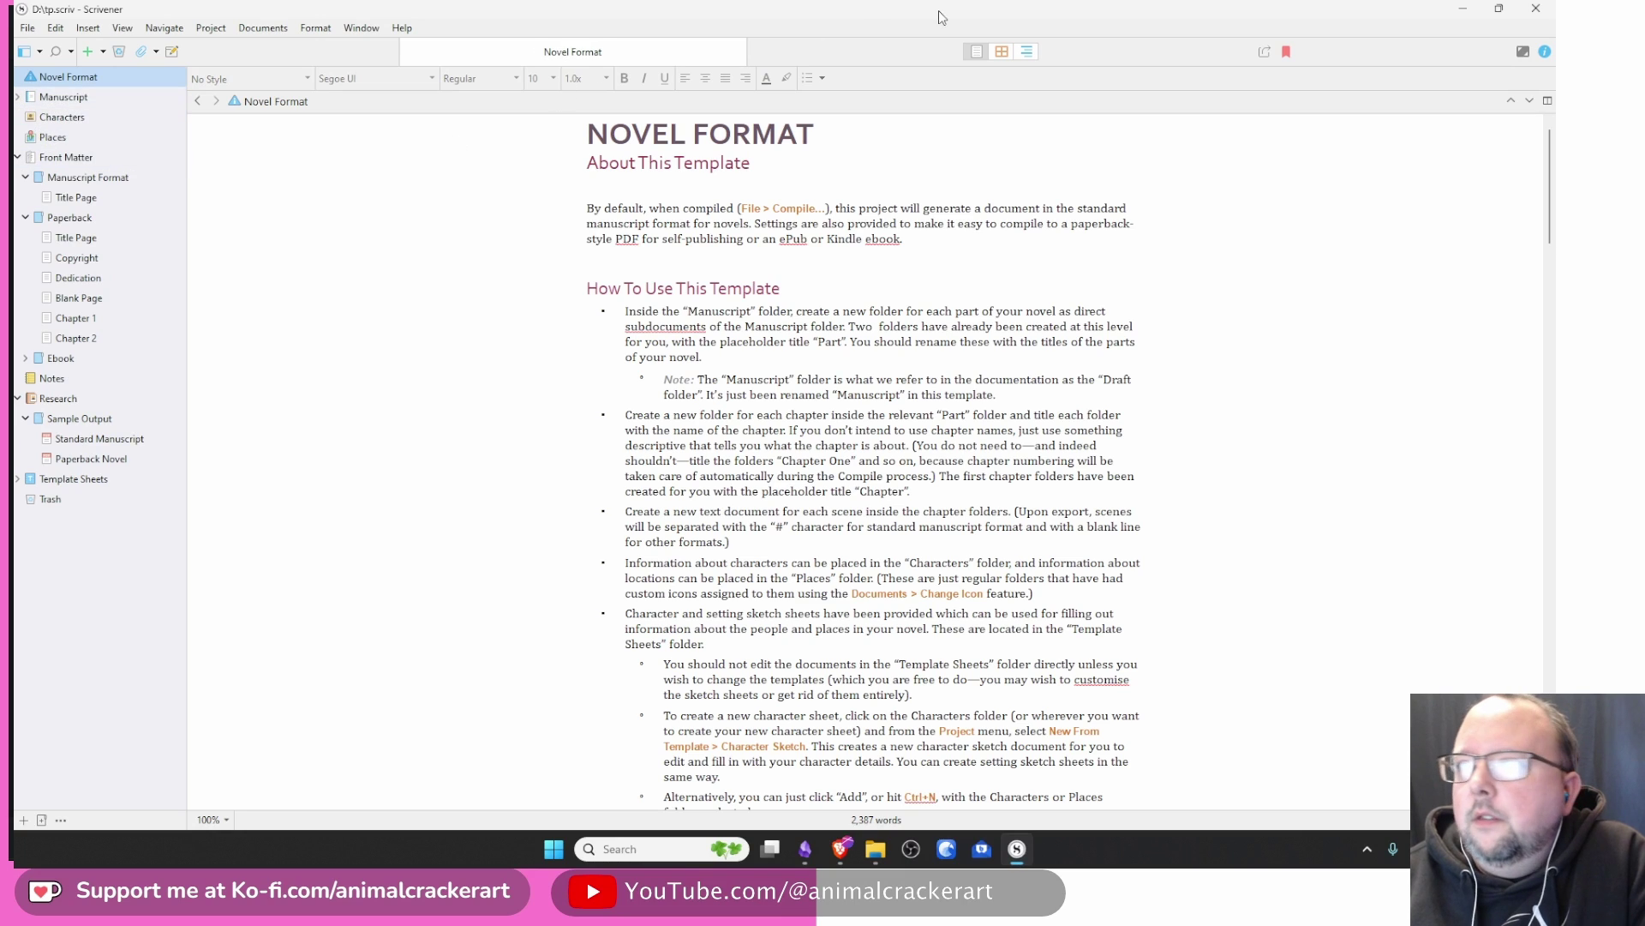
{"action": "left_click", "coordinate": [1001, 51]}
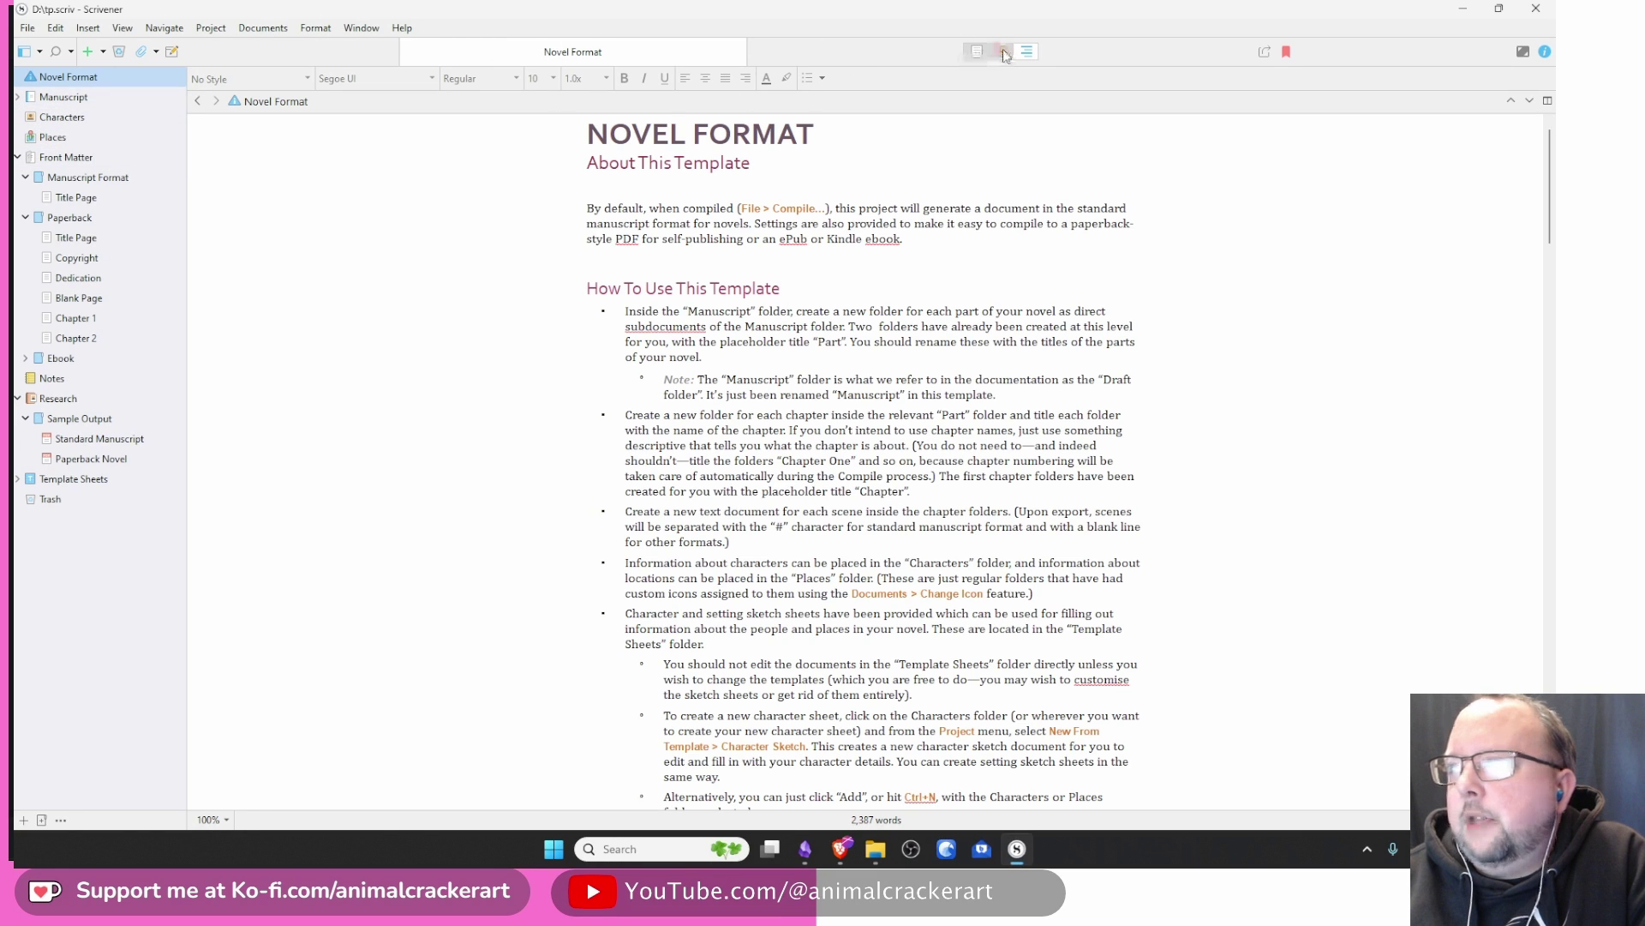
{"action": "left_click", "coordinate": [54, 120]}
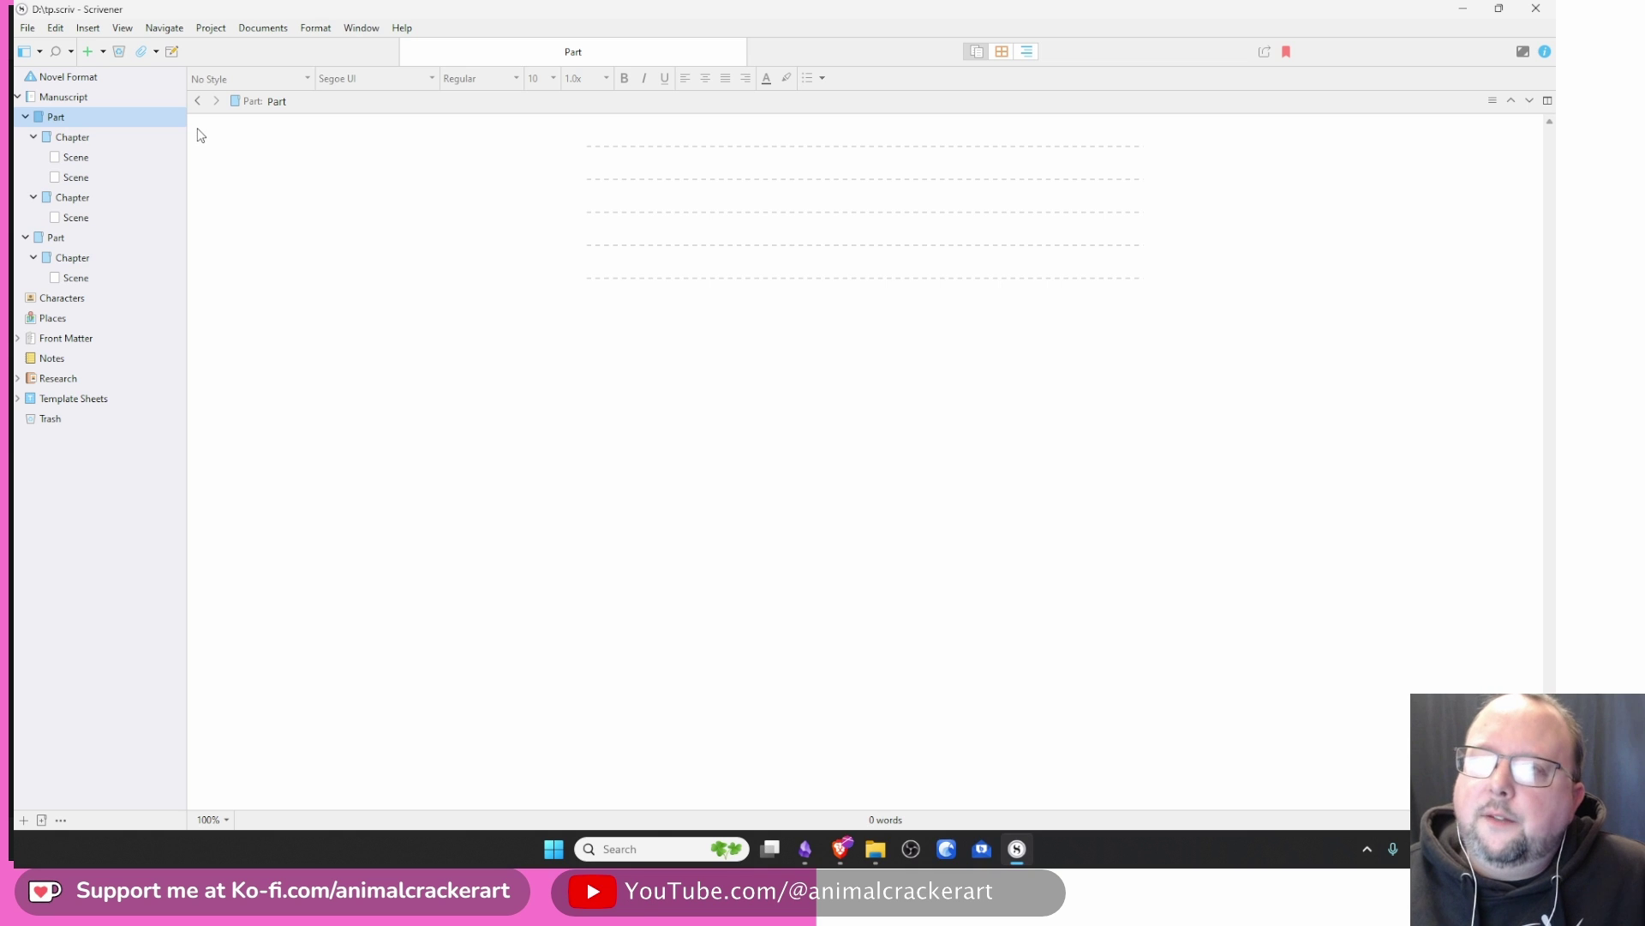
{"action": "left_click", "coordinate": [1001, 52]}
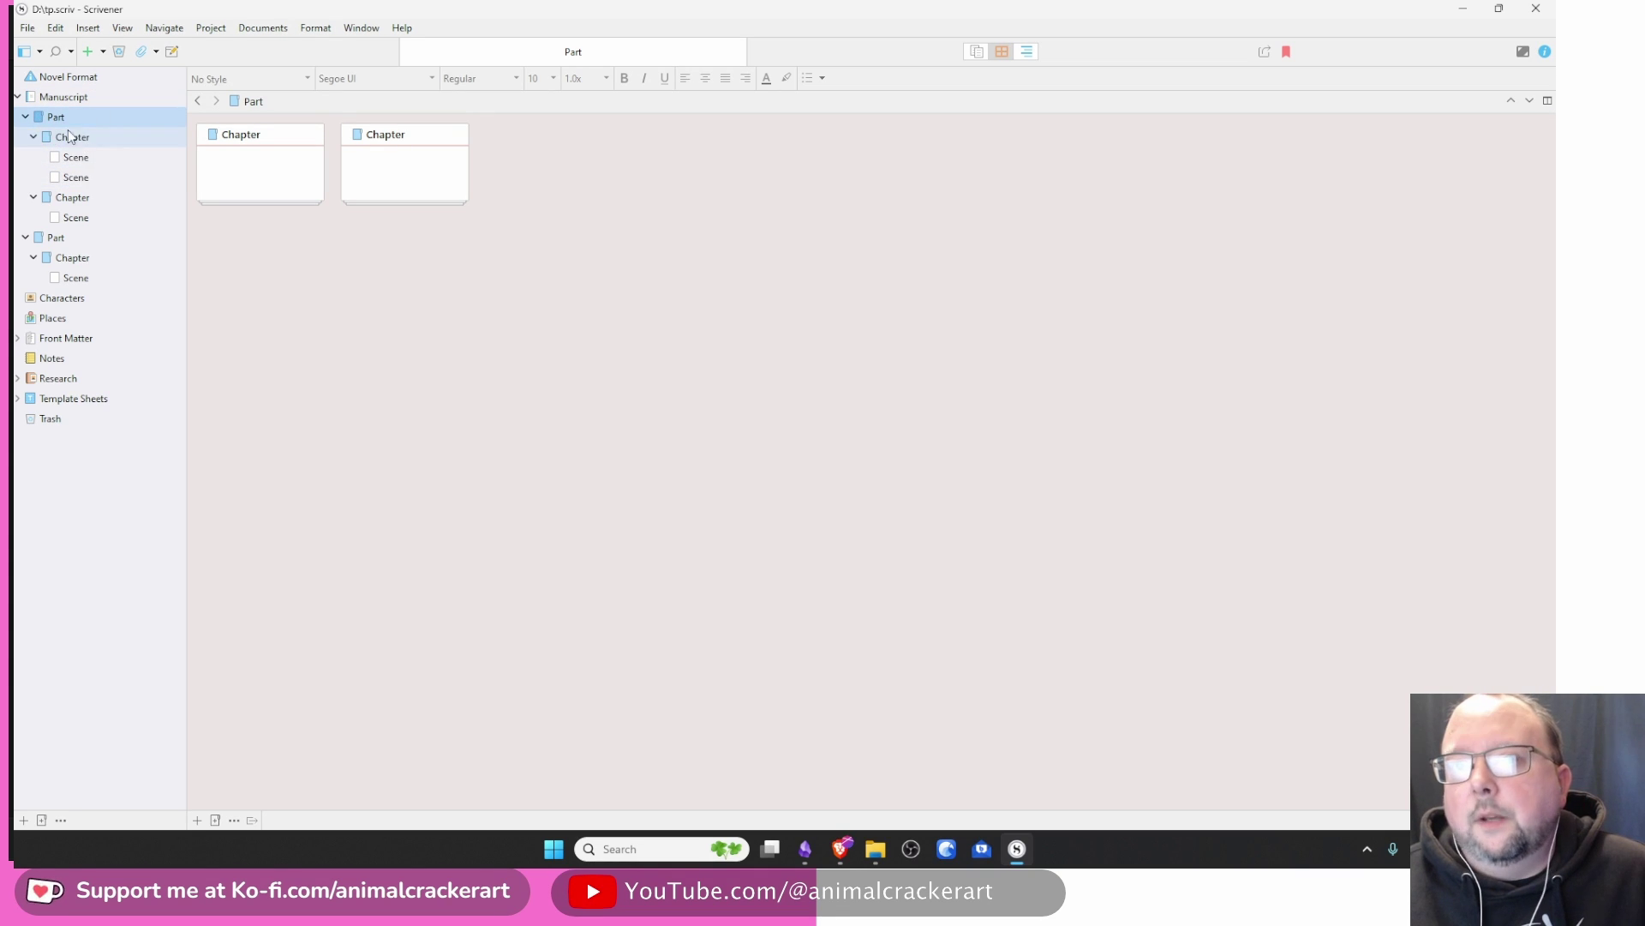
Step: View Chapter 2, Part 1 and the Manuscript in Outliner, expanding the Part and Chapter
{"action": "left_click", "coordinate": [73, 197]}
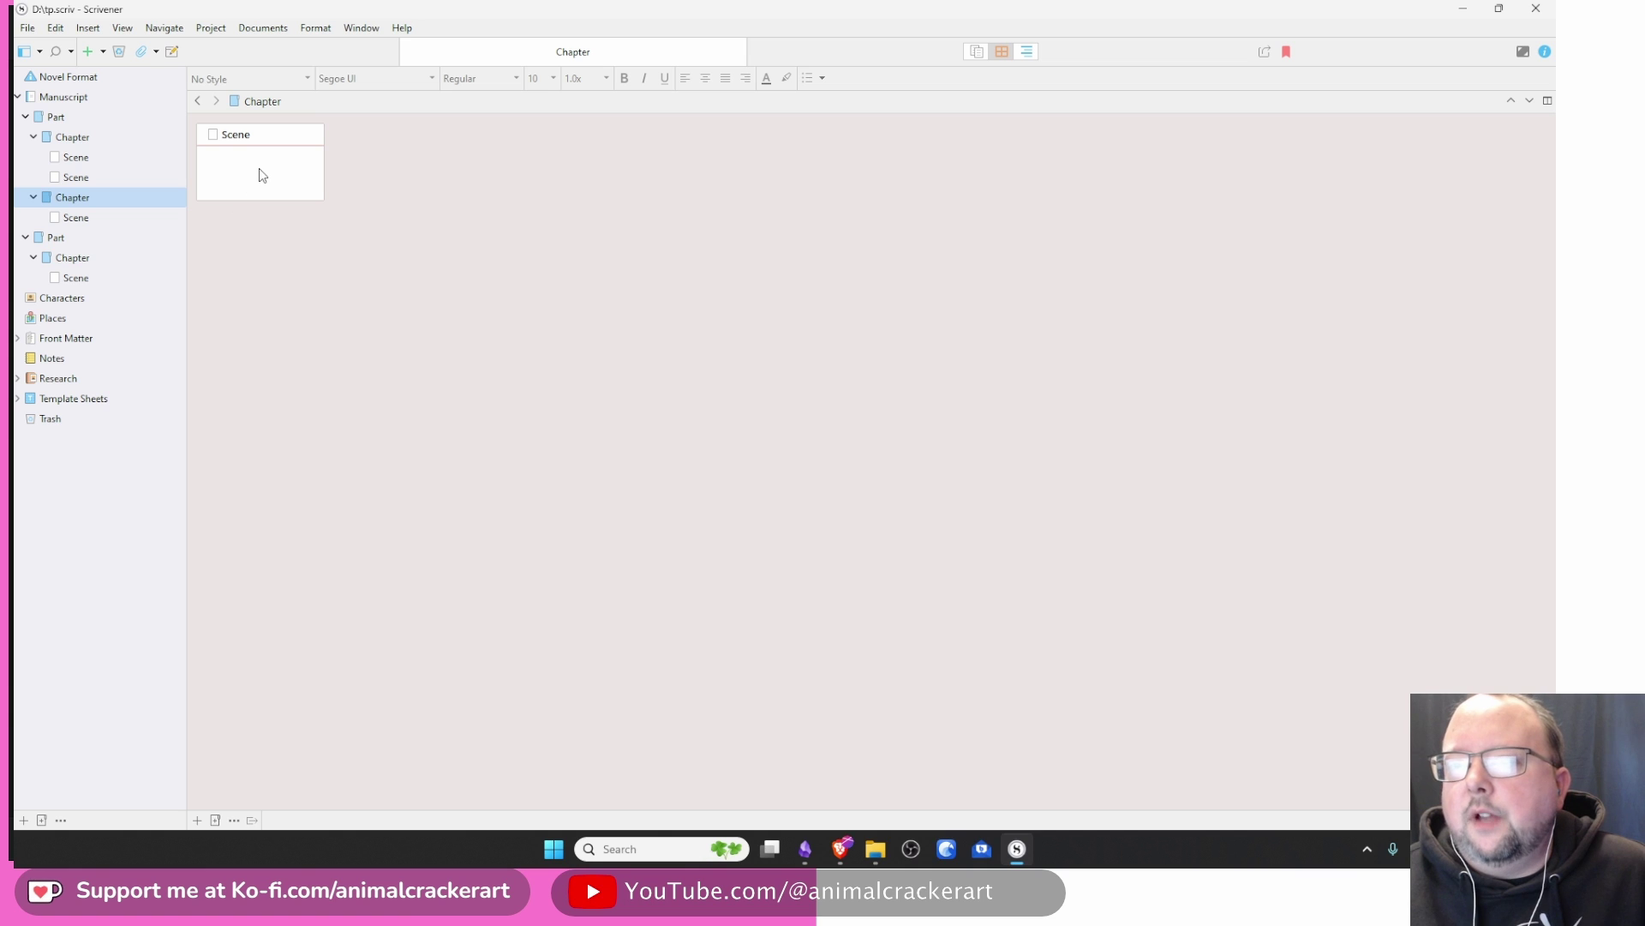
{"action": "left_click", "coordinate": [1027, 51]}
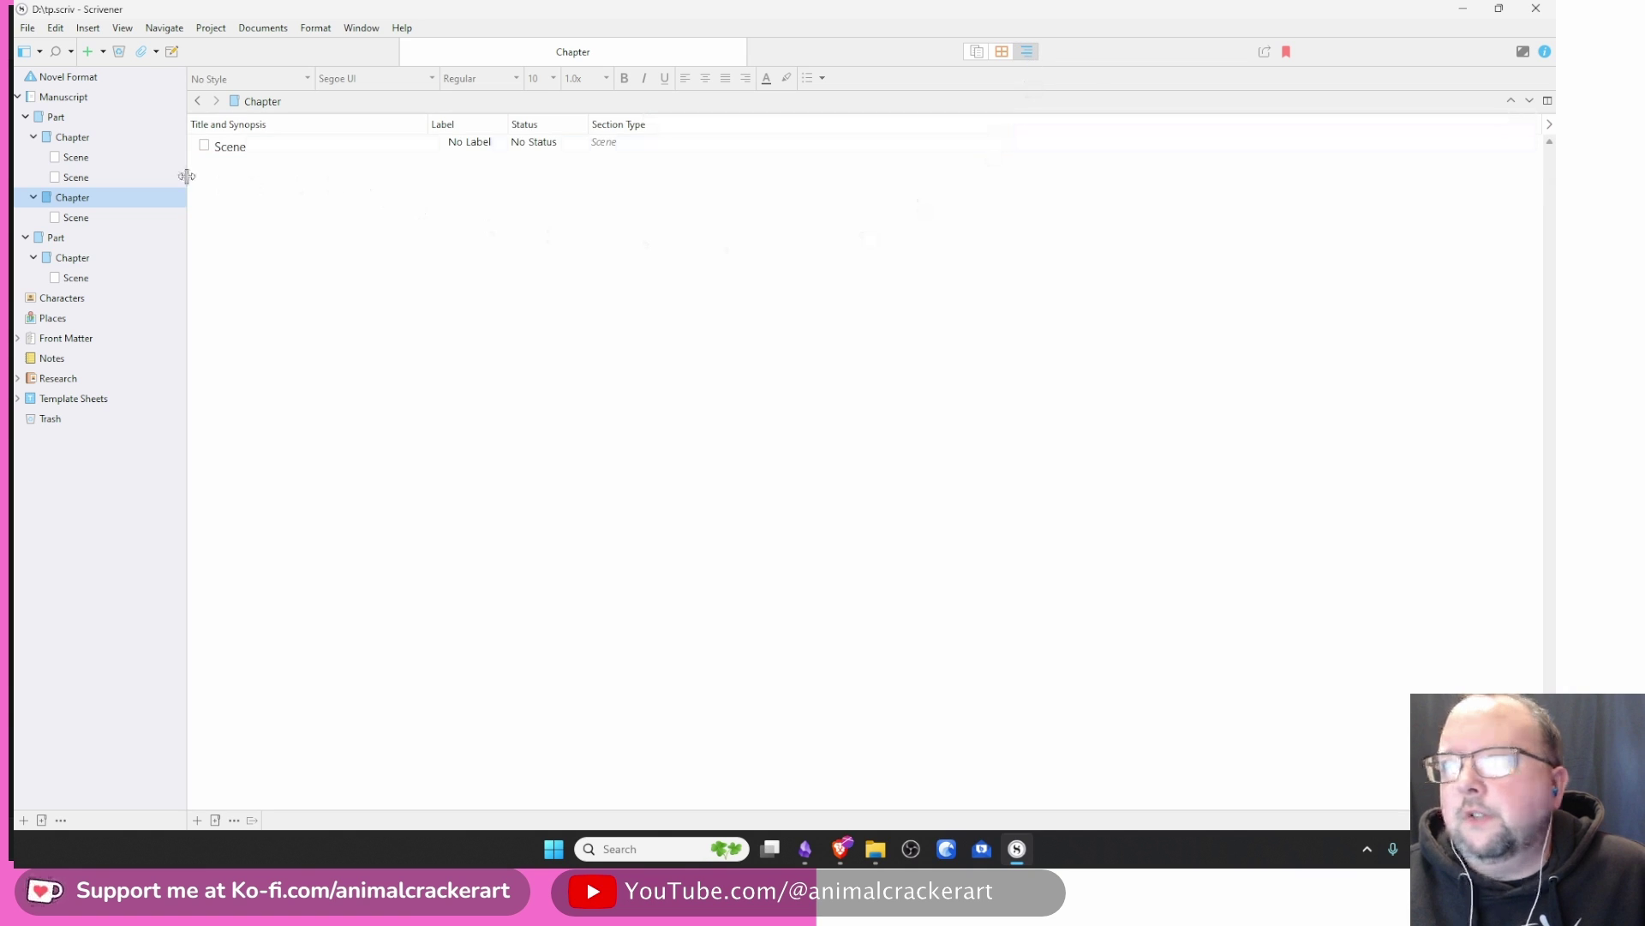
{"action": "left_click", "coordinate": [75, 117]}
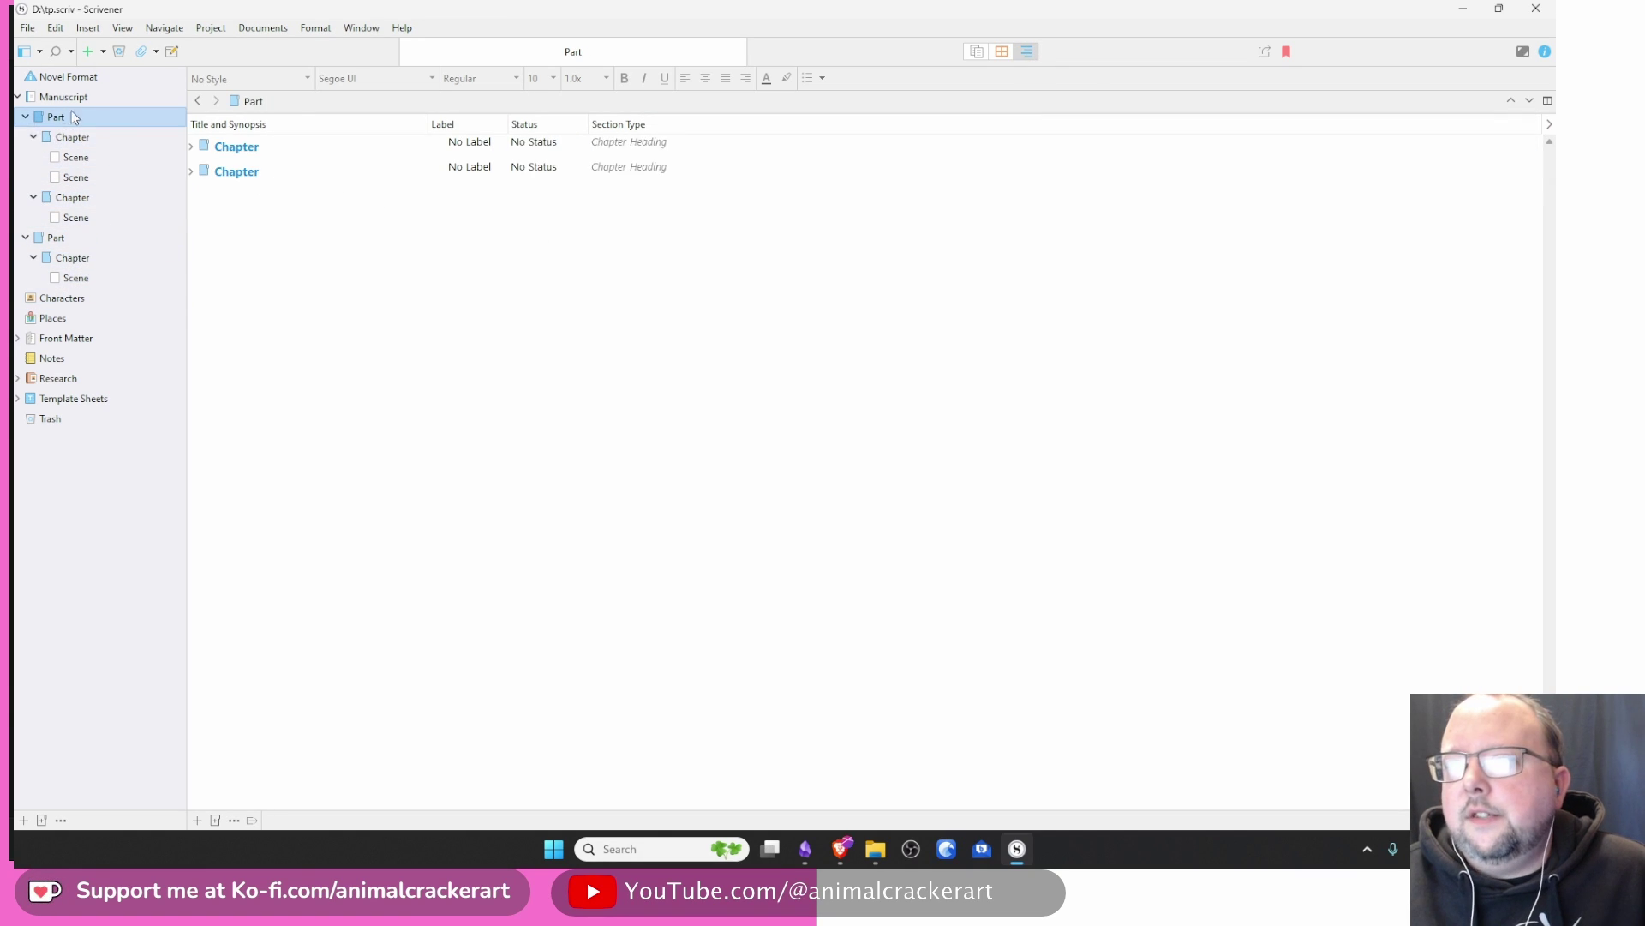
{"action": "left_click", "coordinate": [63, 97]}
{"action": "left_click", "coordinate": [191, 146]}
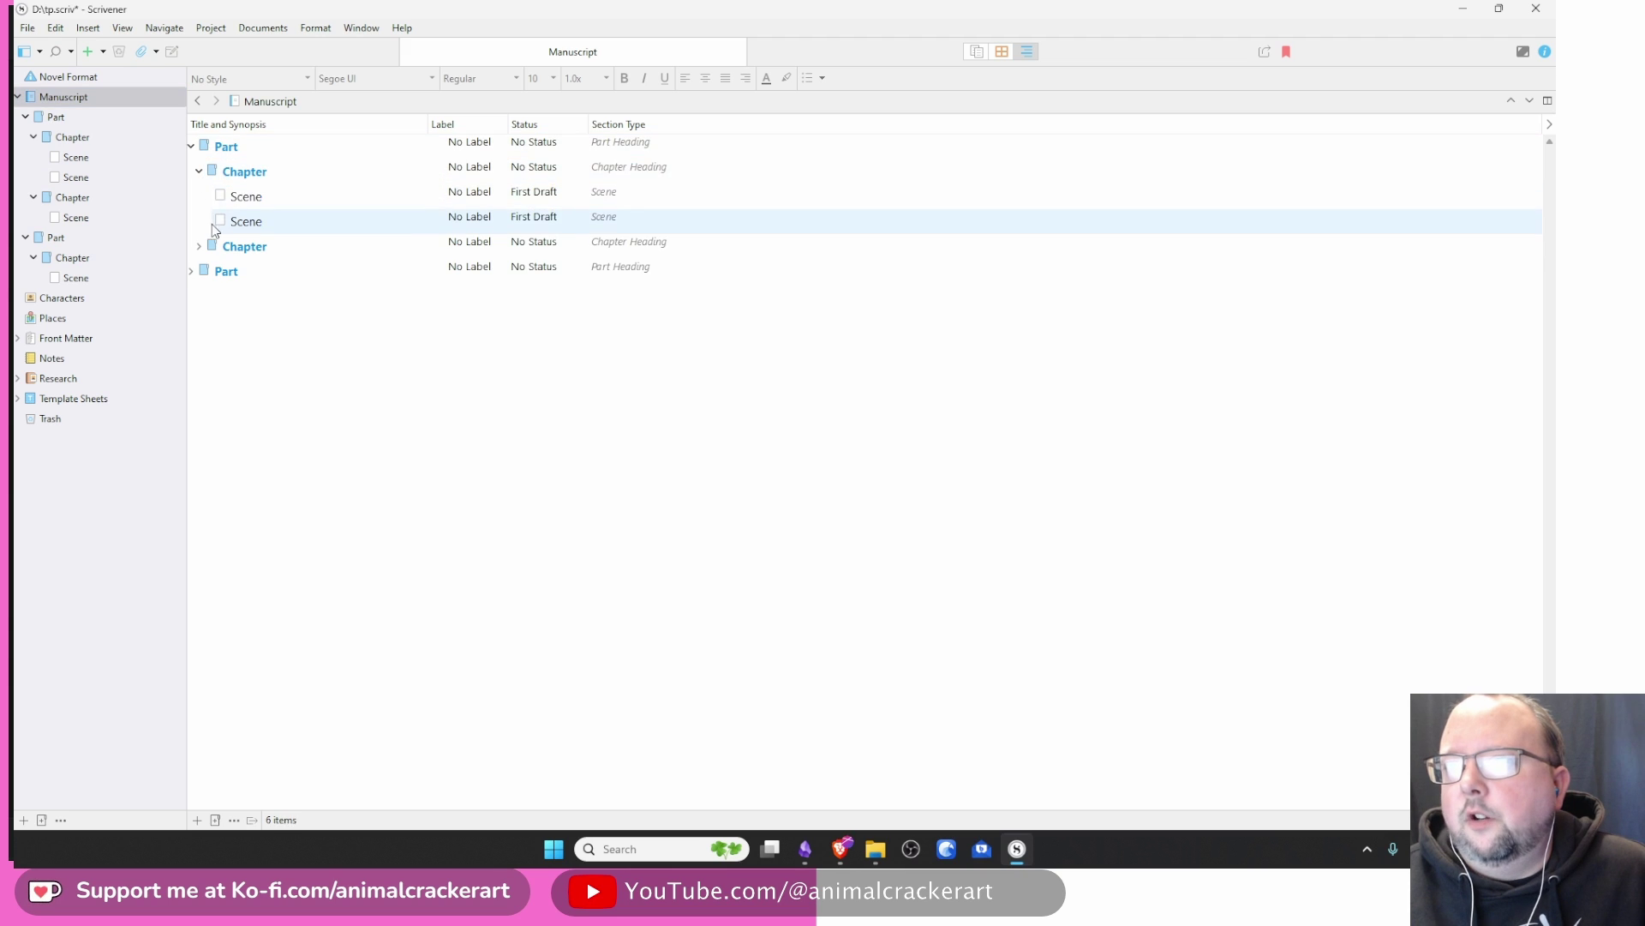
{"action": "left_click", "coordinate": [198, 247]}
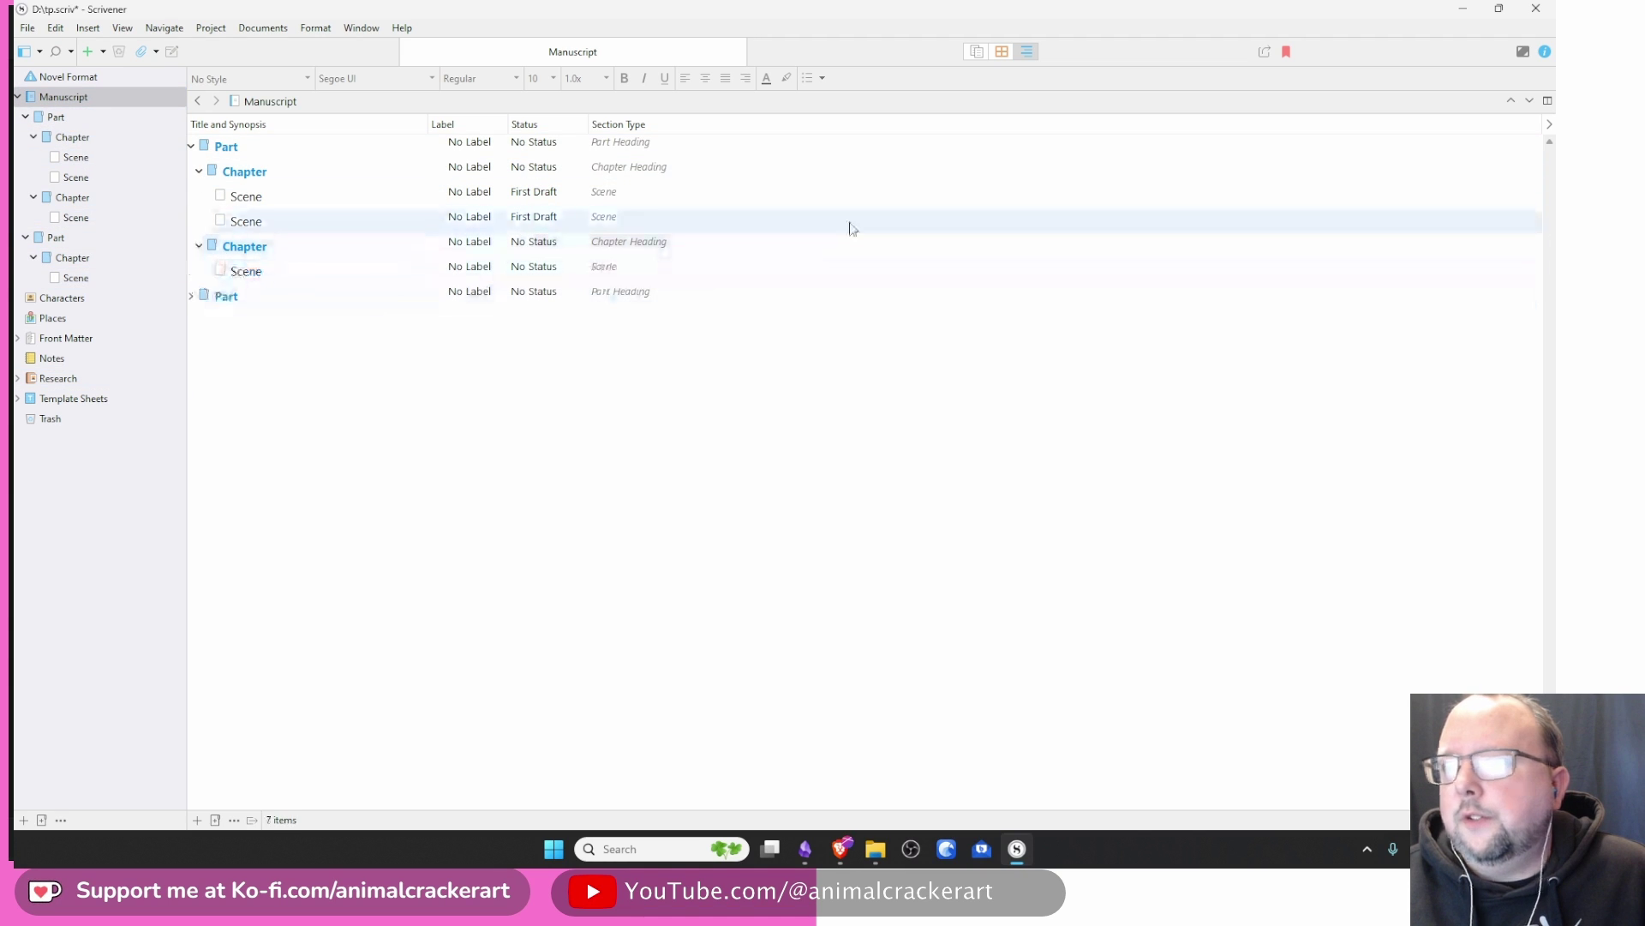
Step: Show the Manuscript as cards, select the second Part and view it as a text document
{"action": "left_click", "coordinate": [1002, 52]}
{"action": "left_click", "coordinate": [407, 146]}
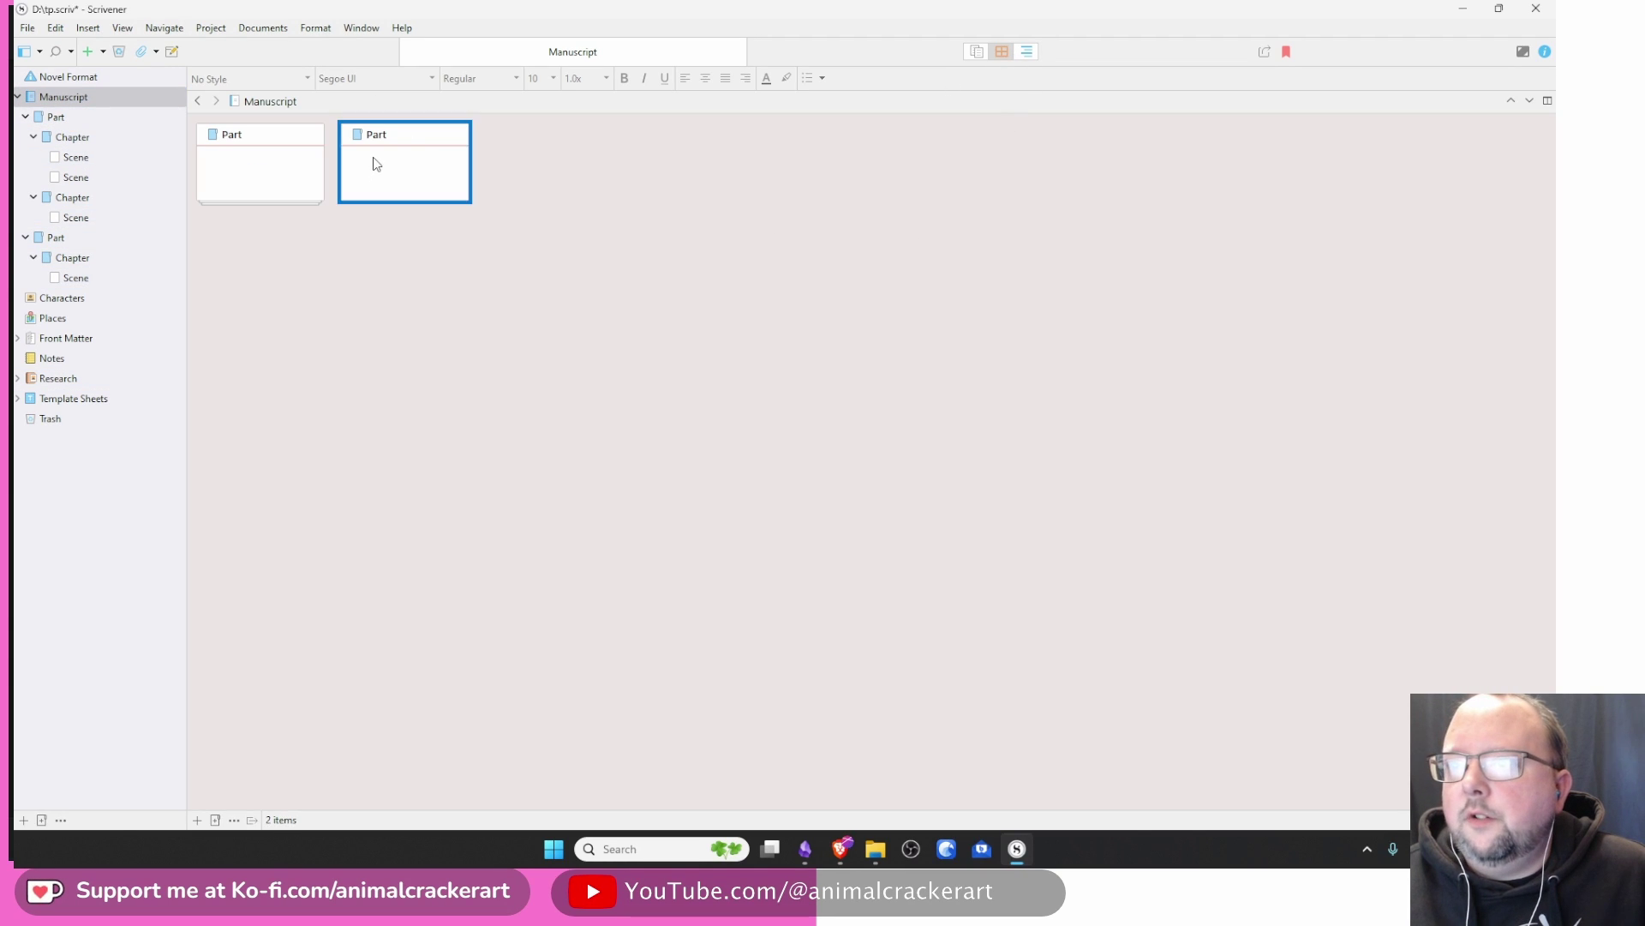
{"action": "key", "text": "ctrl+Down"}
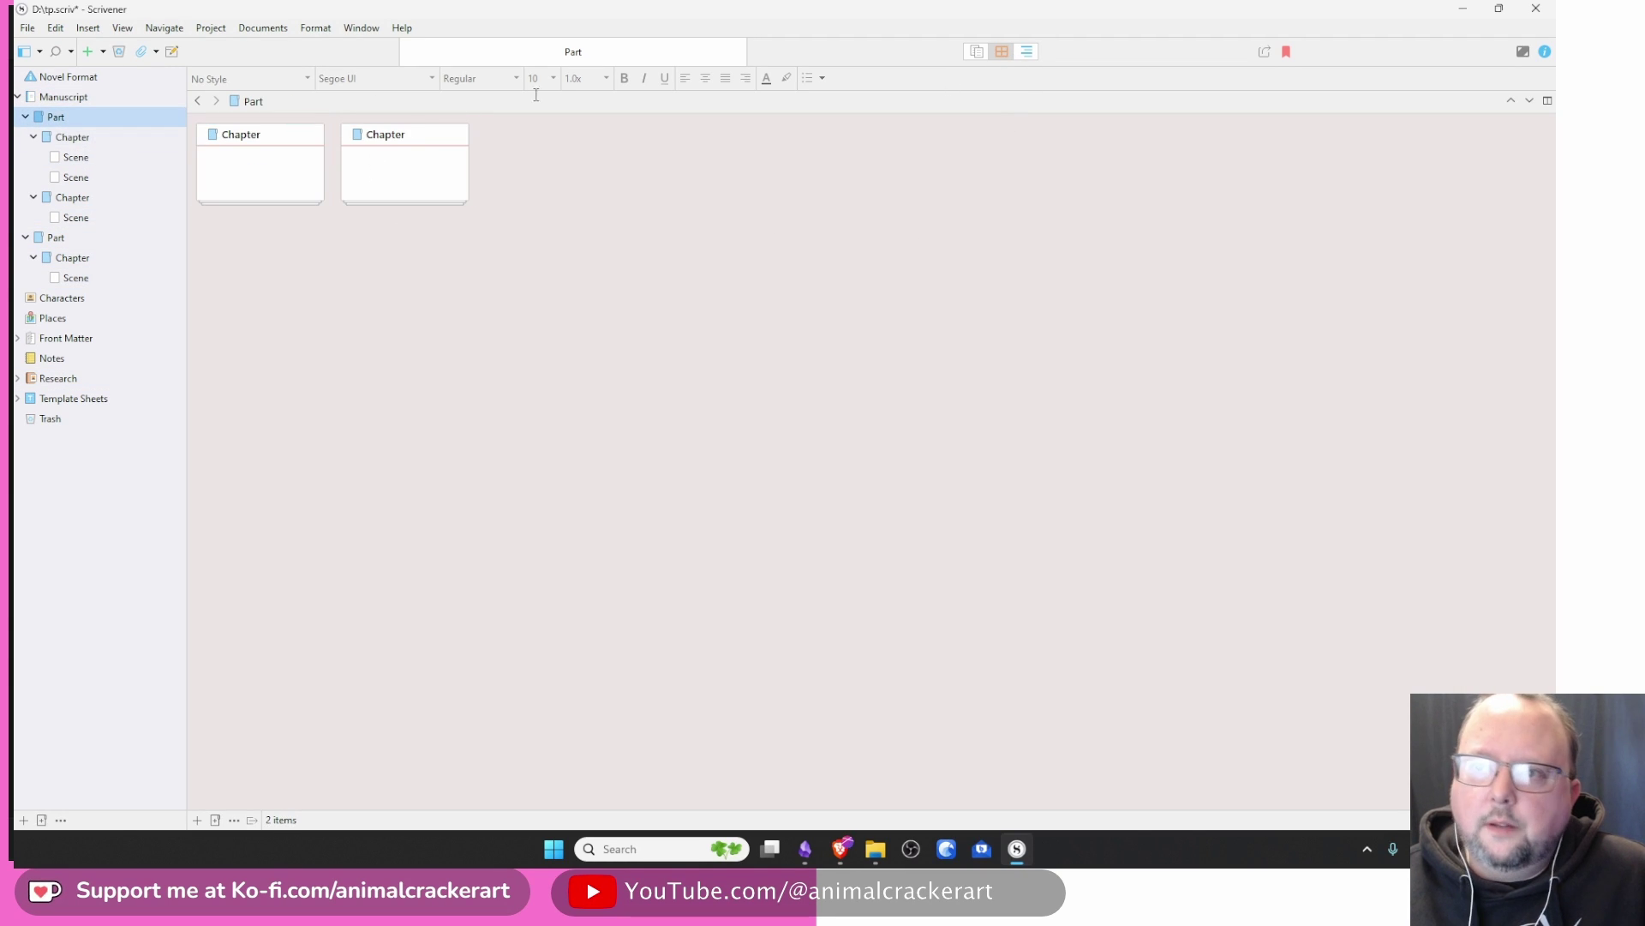
{"action": "left_click", "coordinate": [976, 51]}
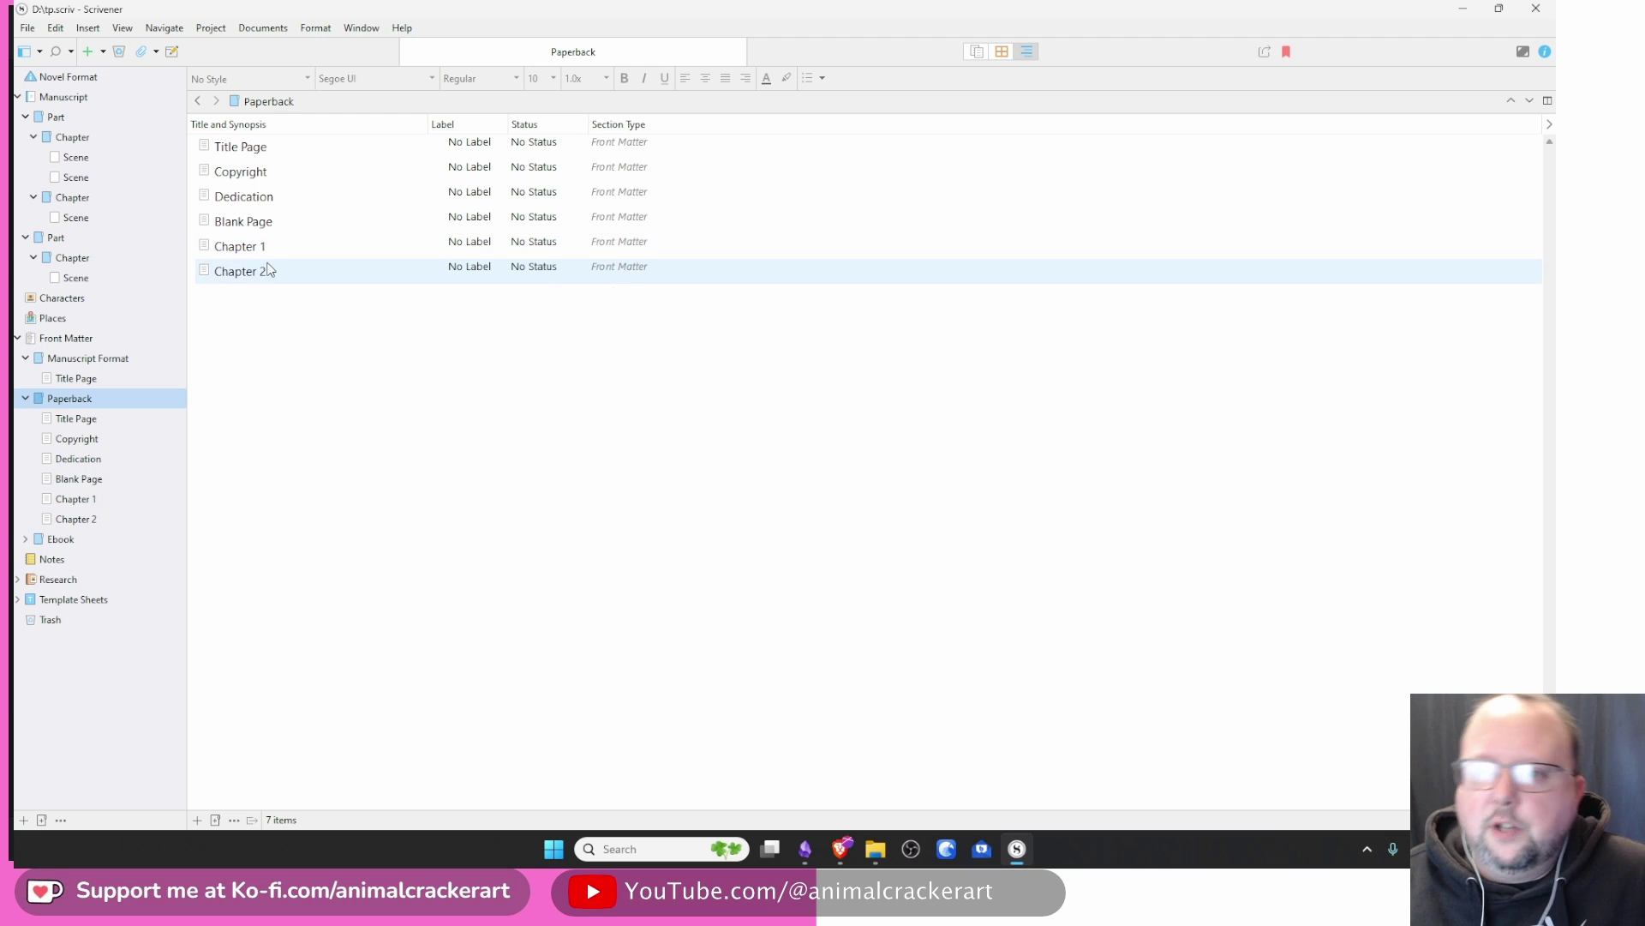
Step: Open the Title Page and inspect its <$PROJECTTITLE> and <$author> placeholders and view modes
{"action": "double_click", "coordinate": [255, 148]}
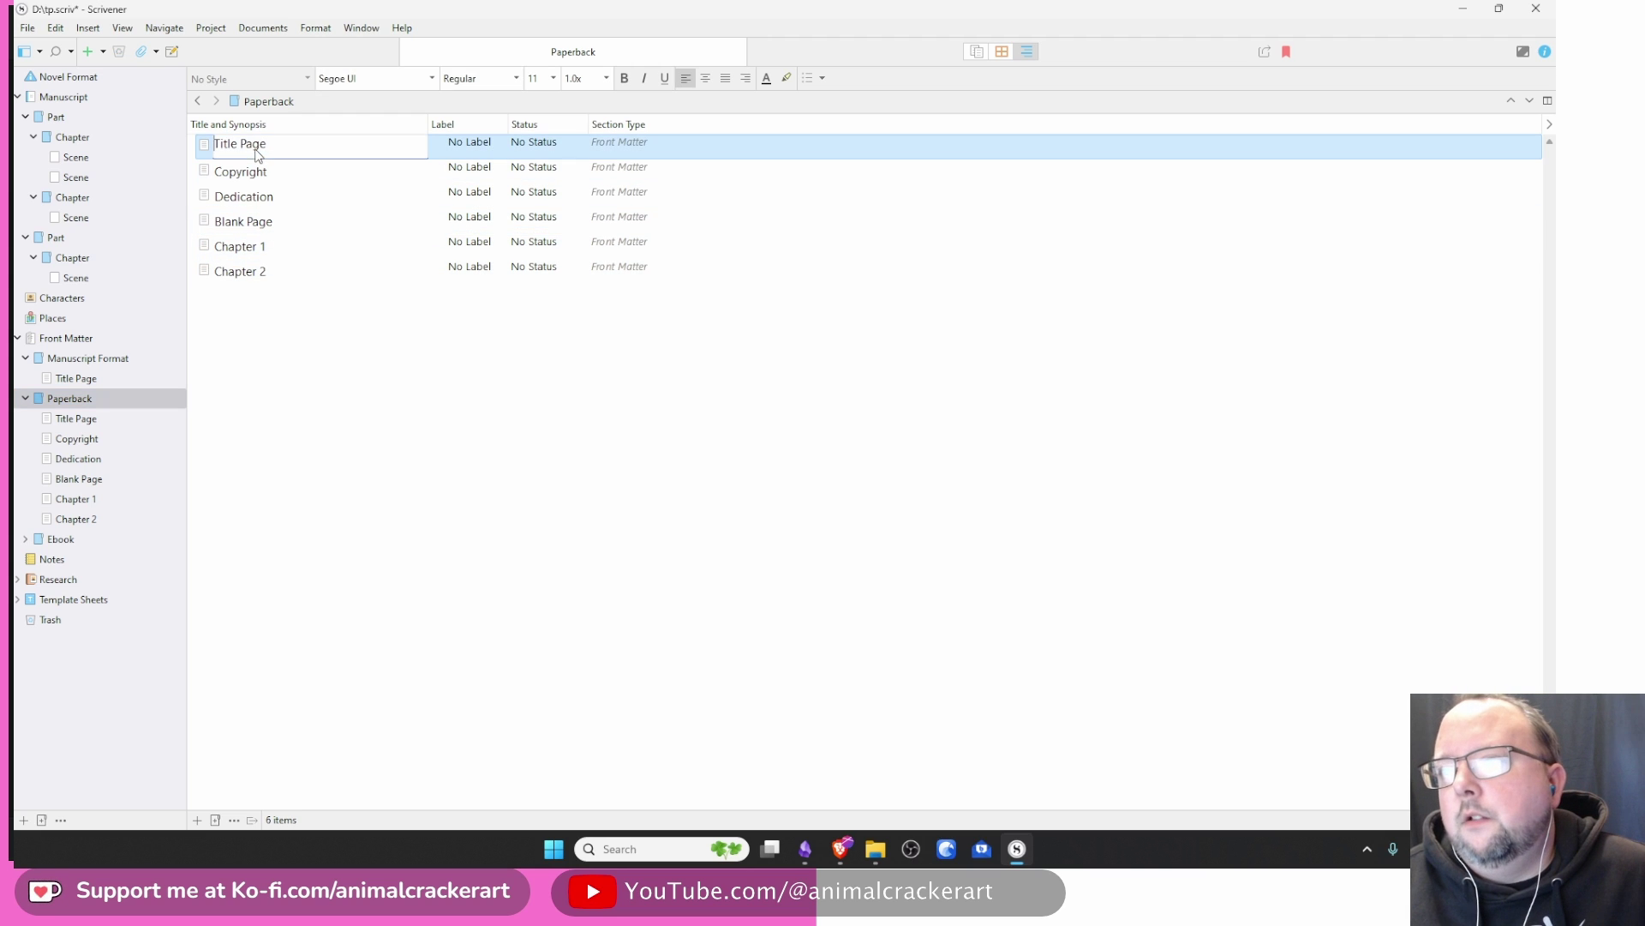
{"action": "double_click", "coordinate": [205, 147]}
{"action": "left_click_drag", "start_coordinate": [1031, 257], "coordinate": [562, 257]}
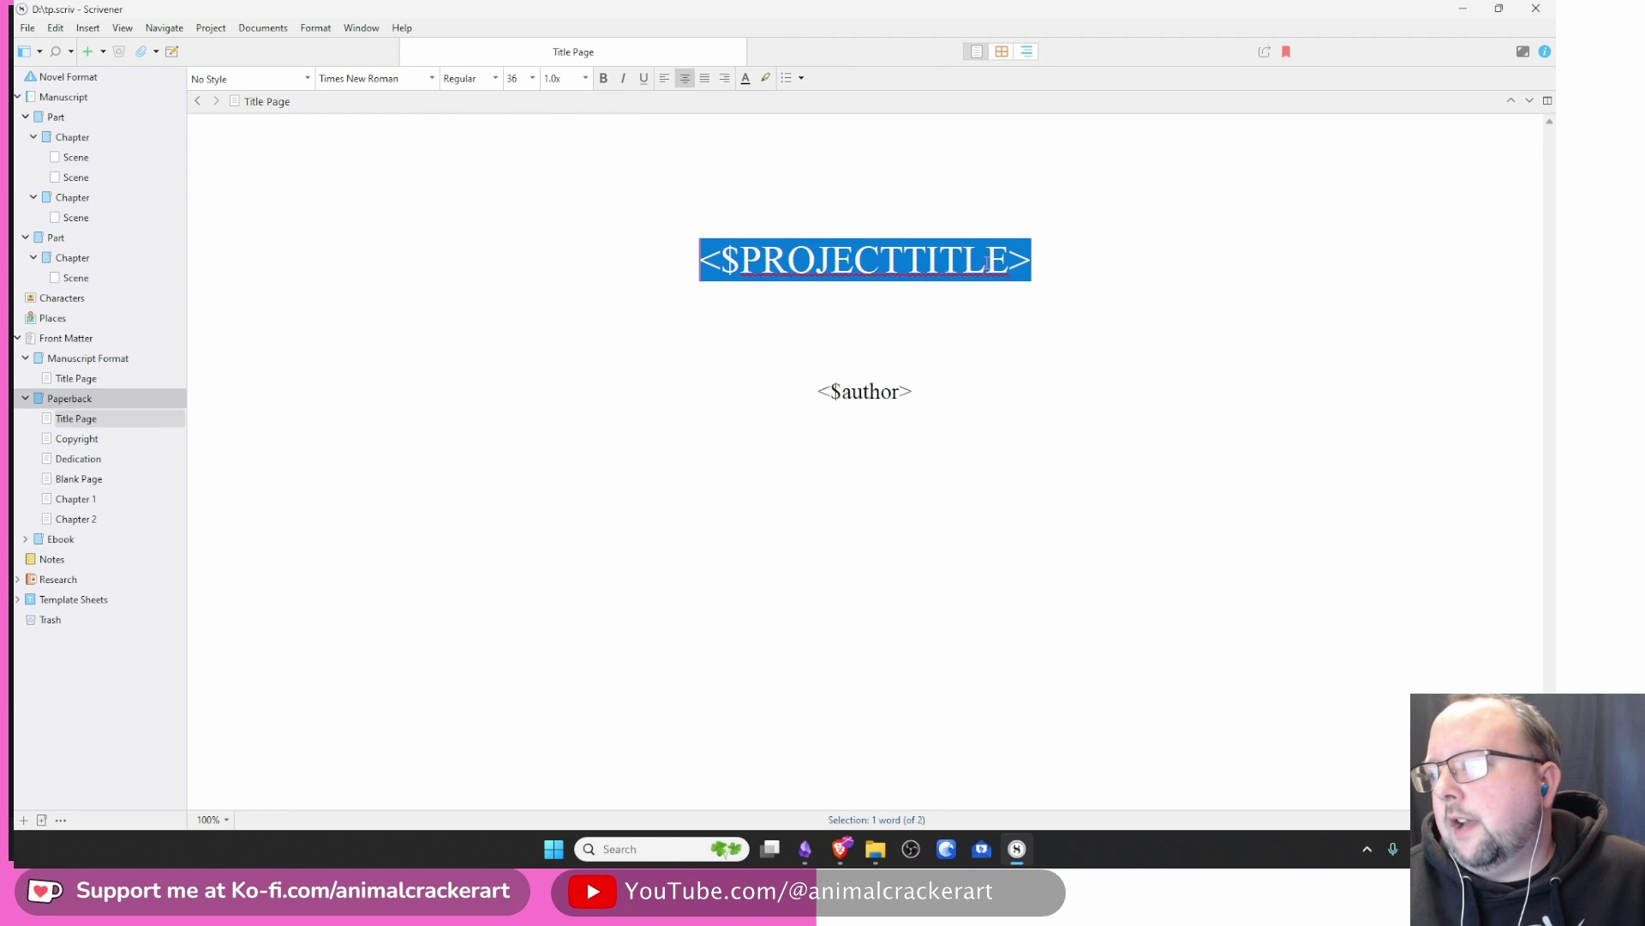
{"action": "left_click", "coordinate": [959, 391]}
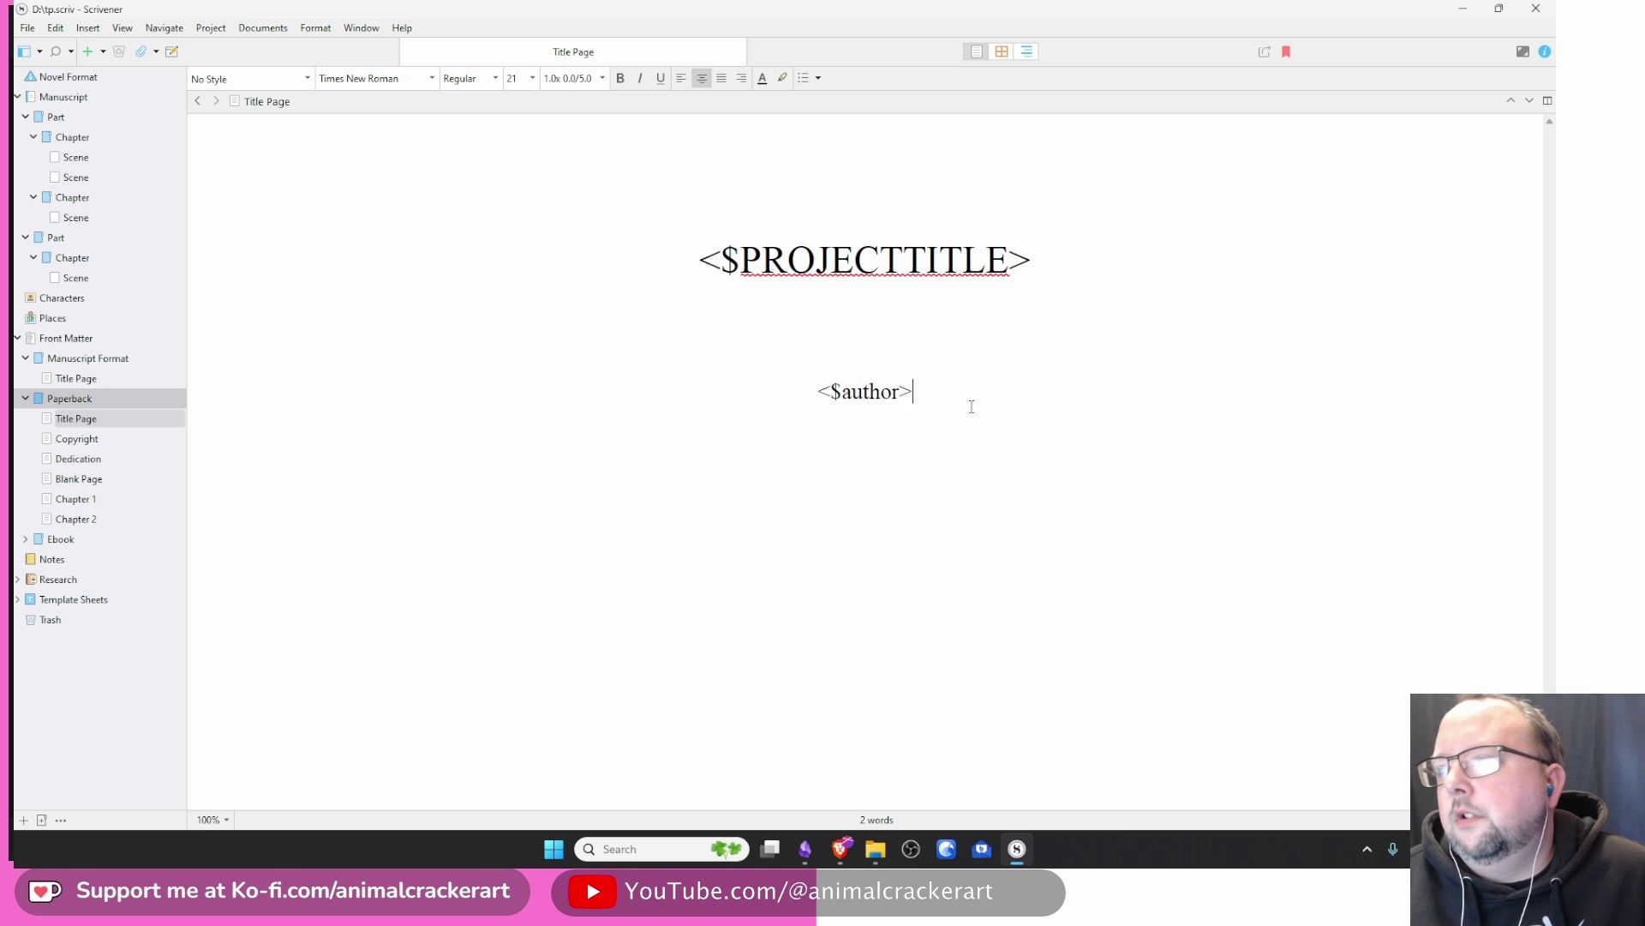
{"action": "left_click_drag", "start_coordinate": [972, 406], "coordinate": [814, 393]}
{"action": "left_click", "coordinate": [588, 352]}
{"action": "left_click_drag", "start_coordinate": [696, 257], "coordinate": [1011, 258]}
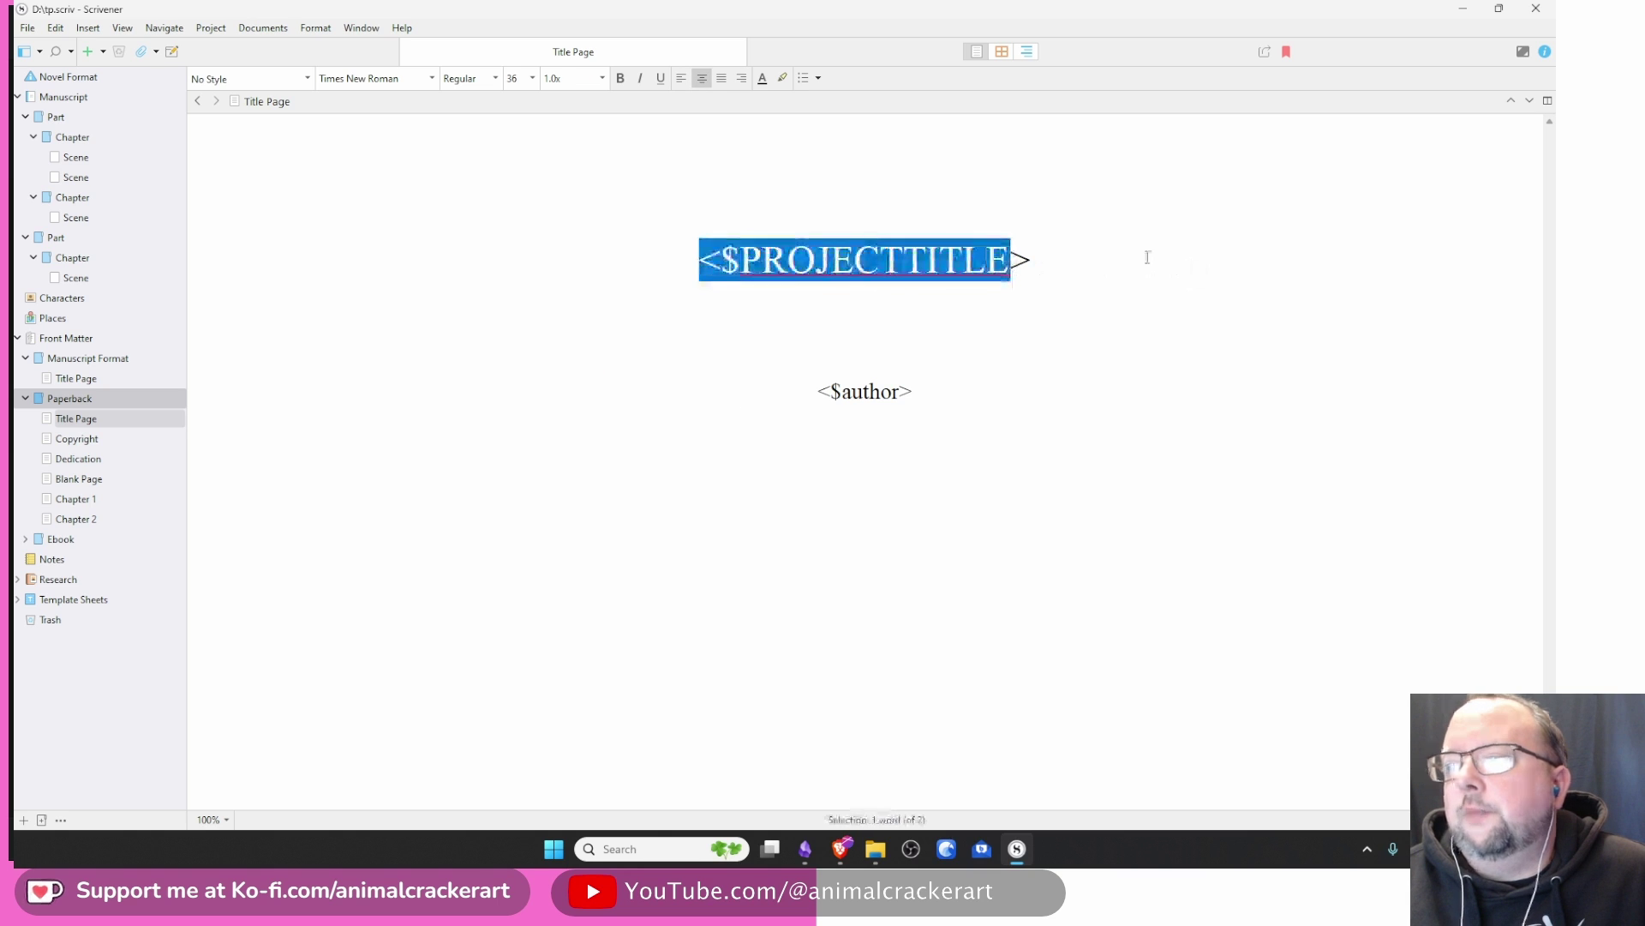
{"action": "left_click", "coordinate": [1148, 257]}
{"action": "left_click", "coordinate": [27, 27]}
{"action": "mouse_move", "coordinate": [123, 27]}
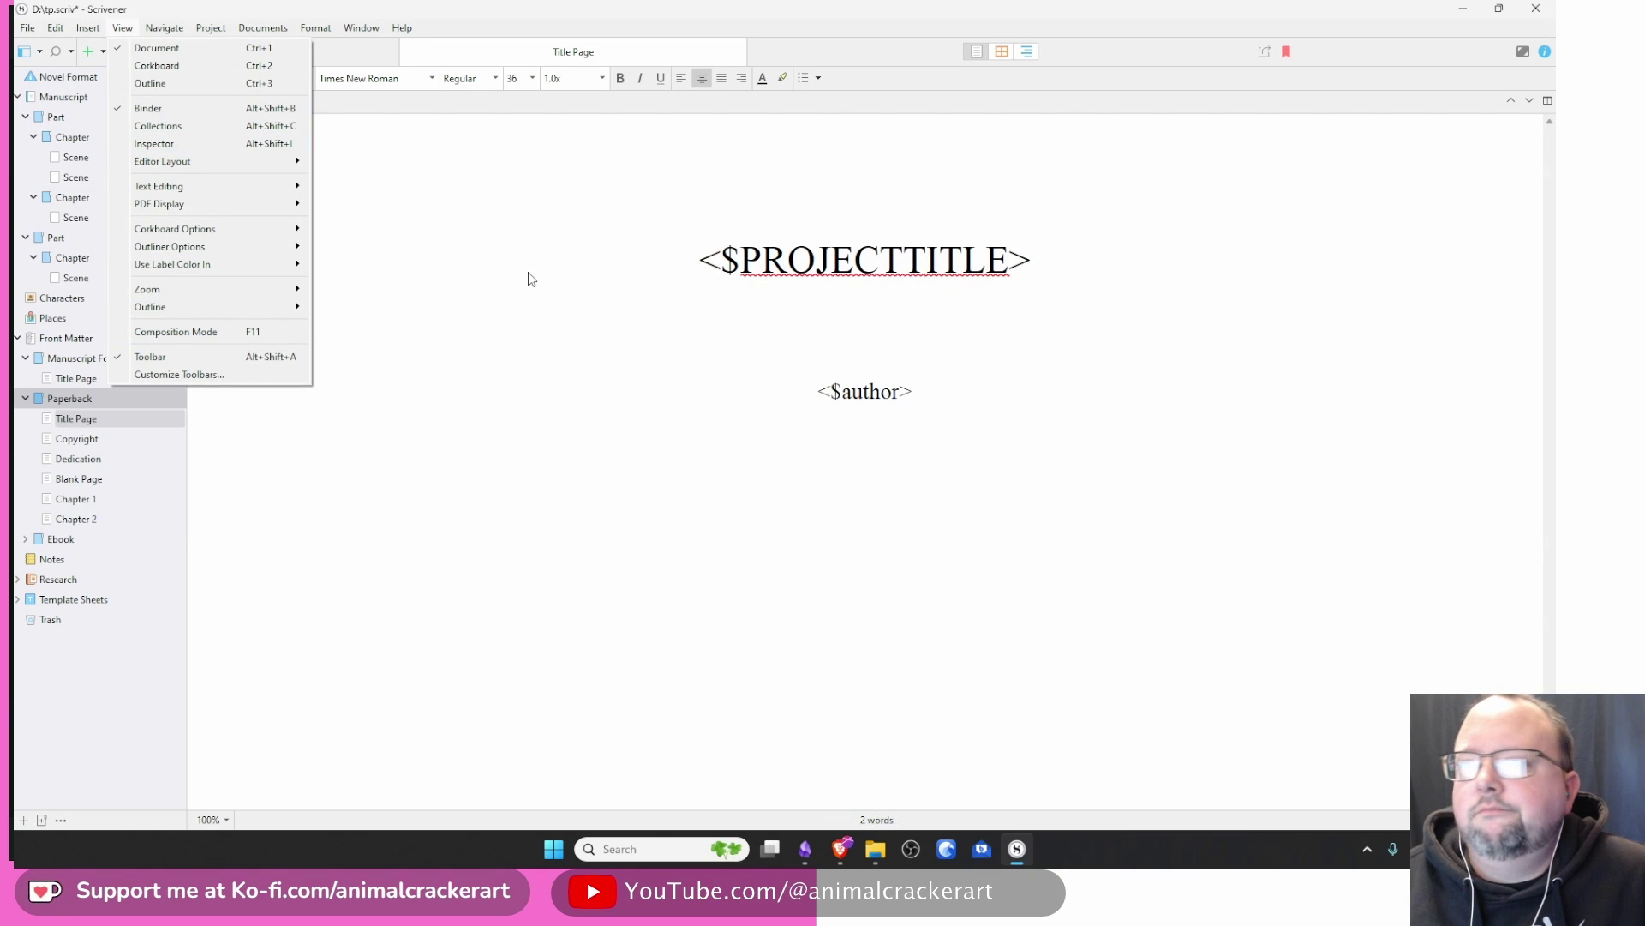
{"action": "left_click", "coordinate": [342, 342]}
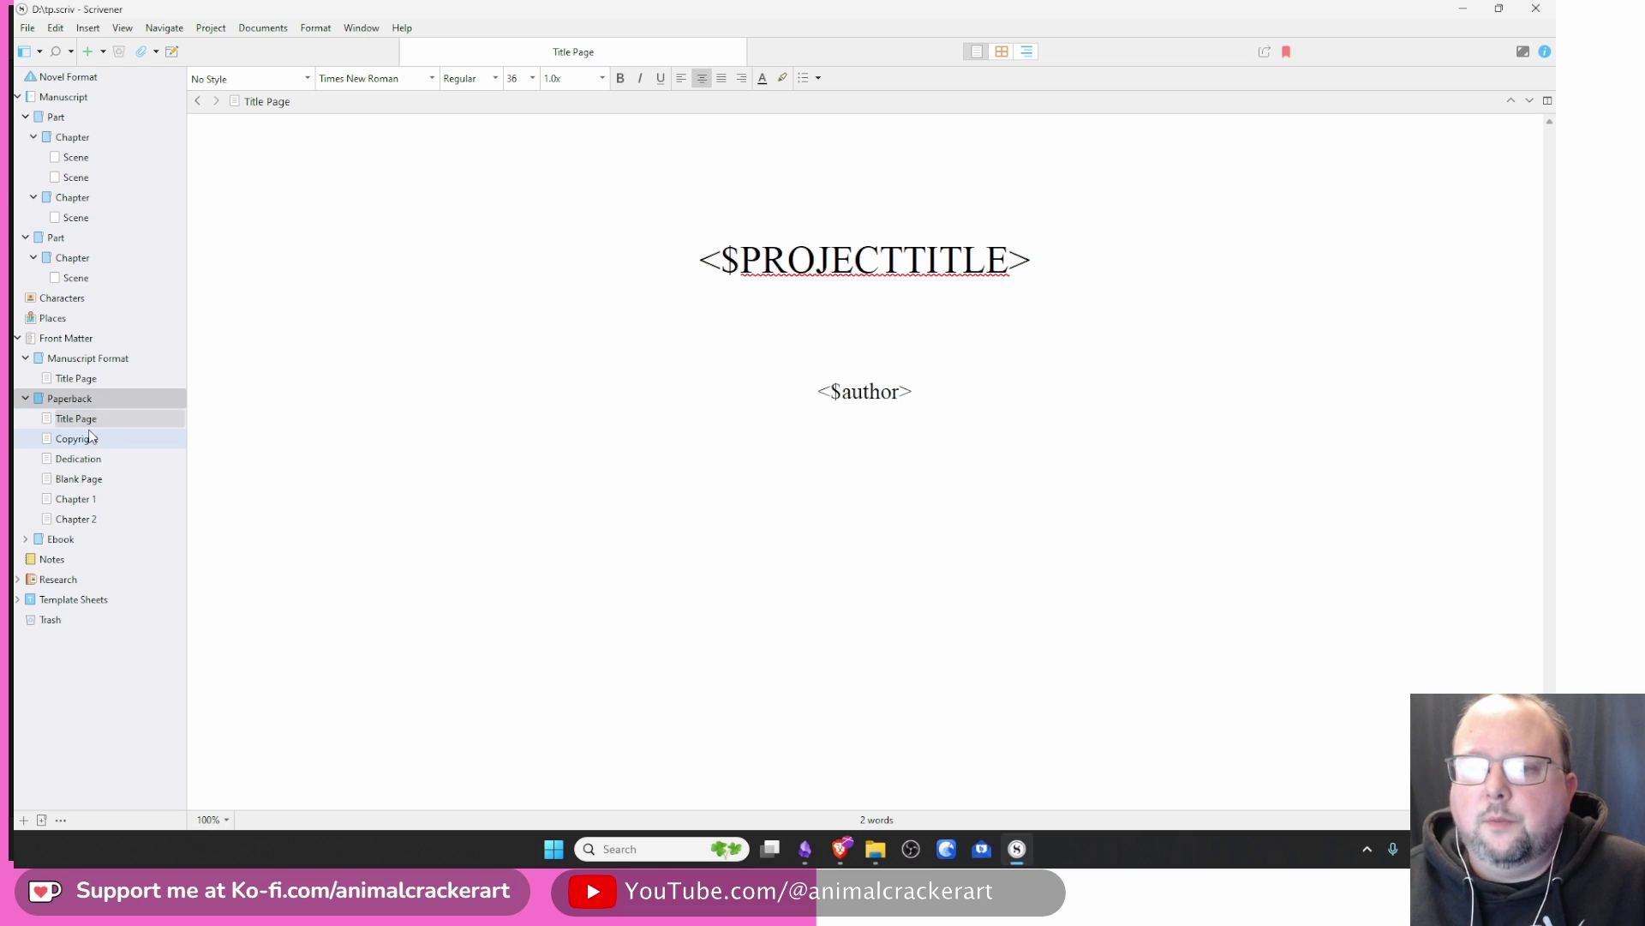
Step: Open the Copyright, Dedication and Chapter 2 documents in turn
{"action": "left_click", "coordinate": [64, 437]}
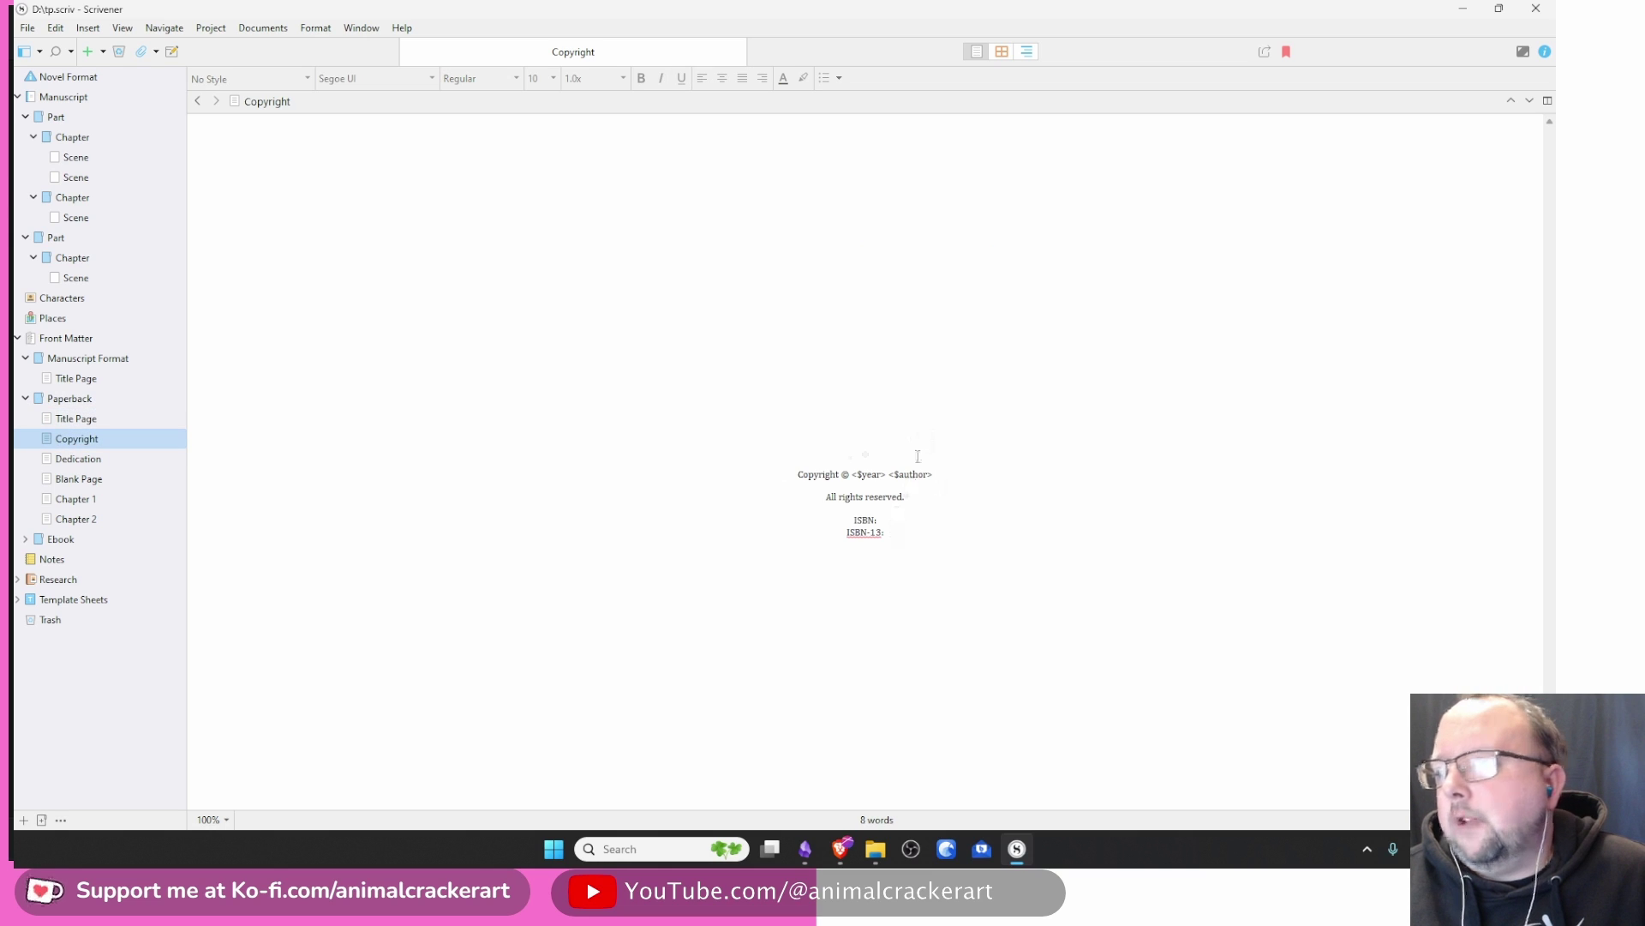
{"action": "left_click", "coordinate": [64, 461]}
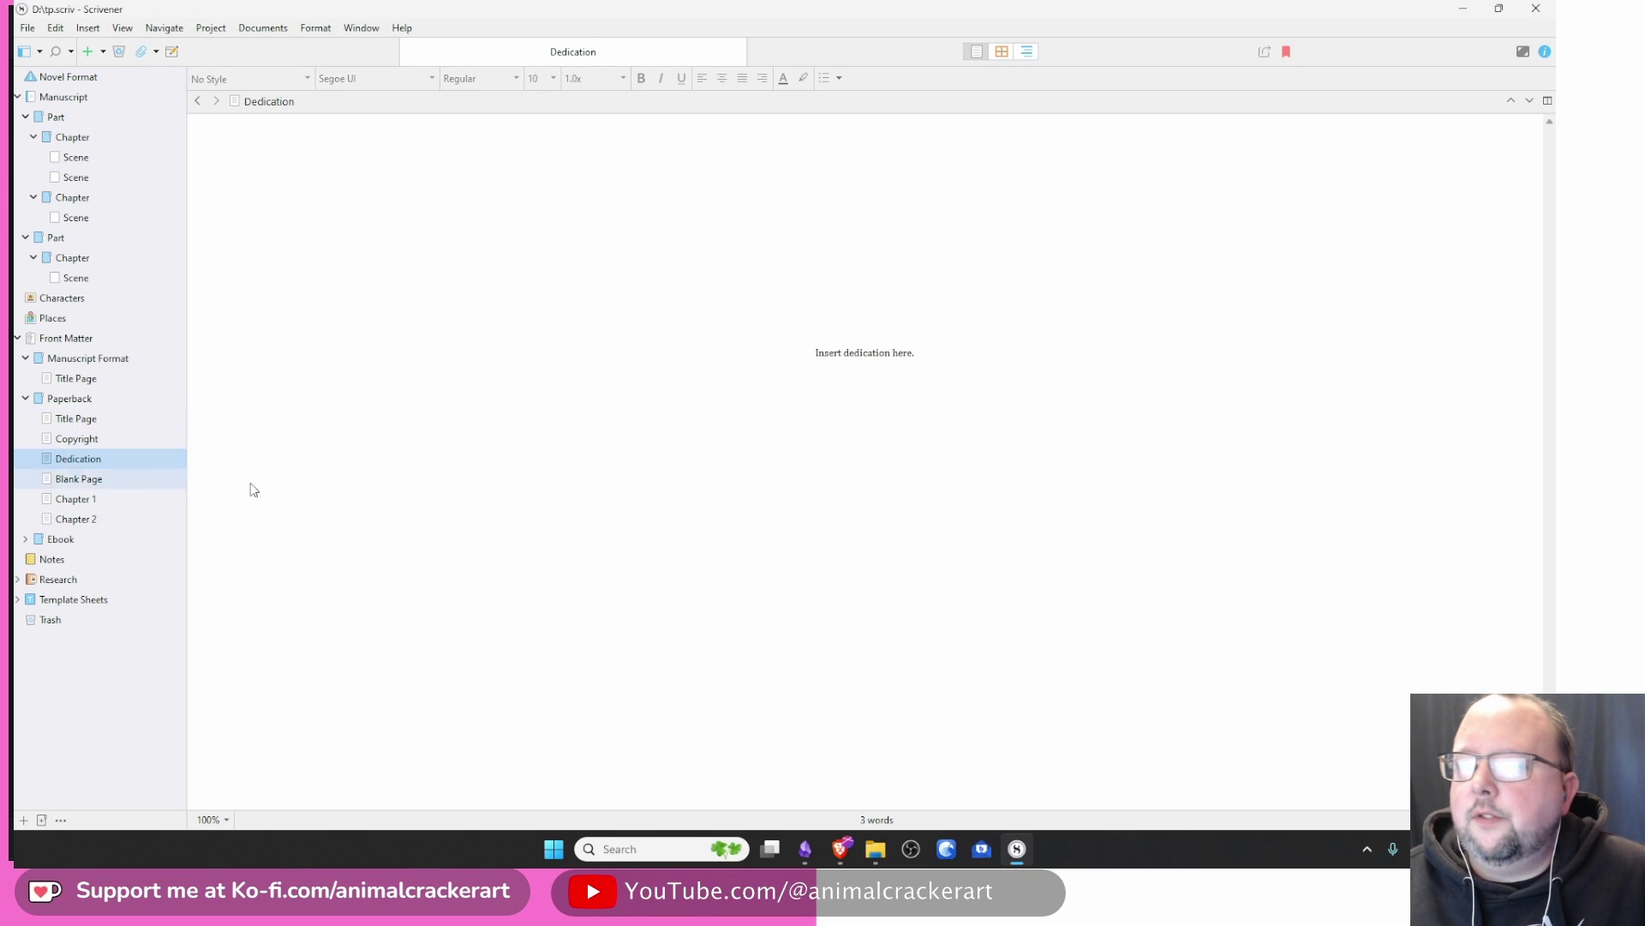
{"action": "left_click", "coordinate": [85, 518]}
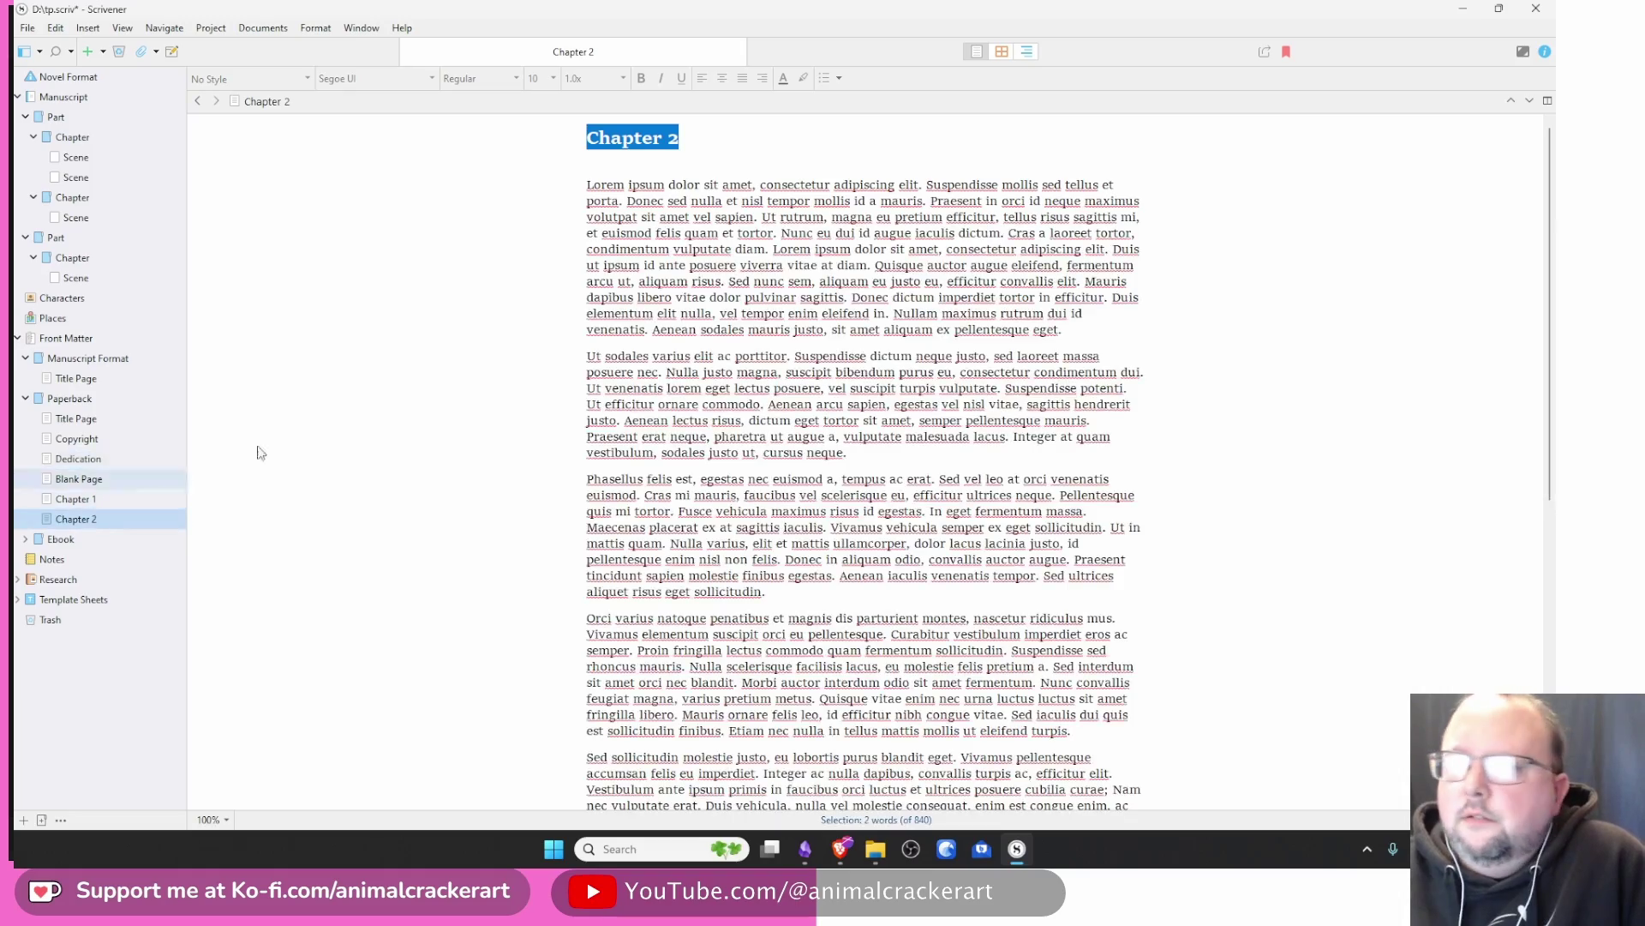
{"action": "left_click", "coordinate": [794, 339]}
{"action": "scroll", "coordinate": [794, 338], "scroll_direction": "down", "scroll_amount": 10}
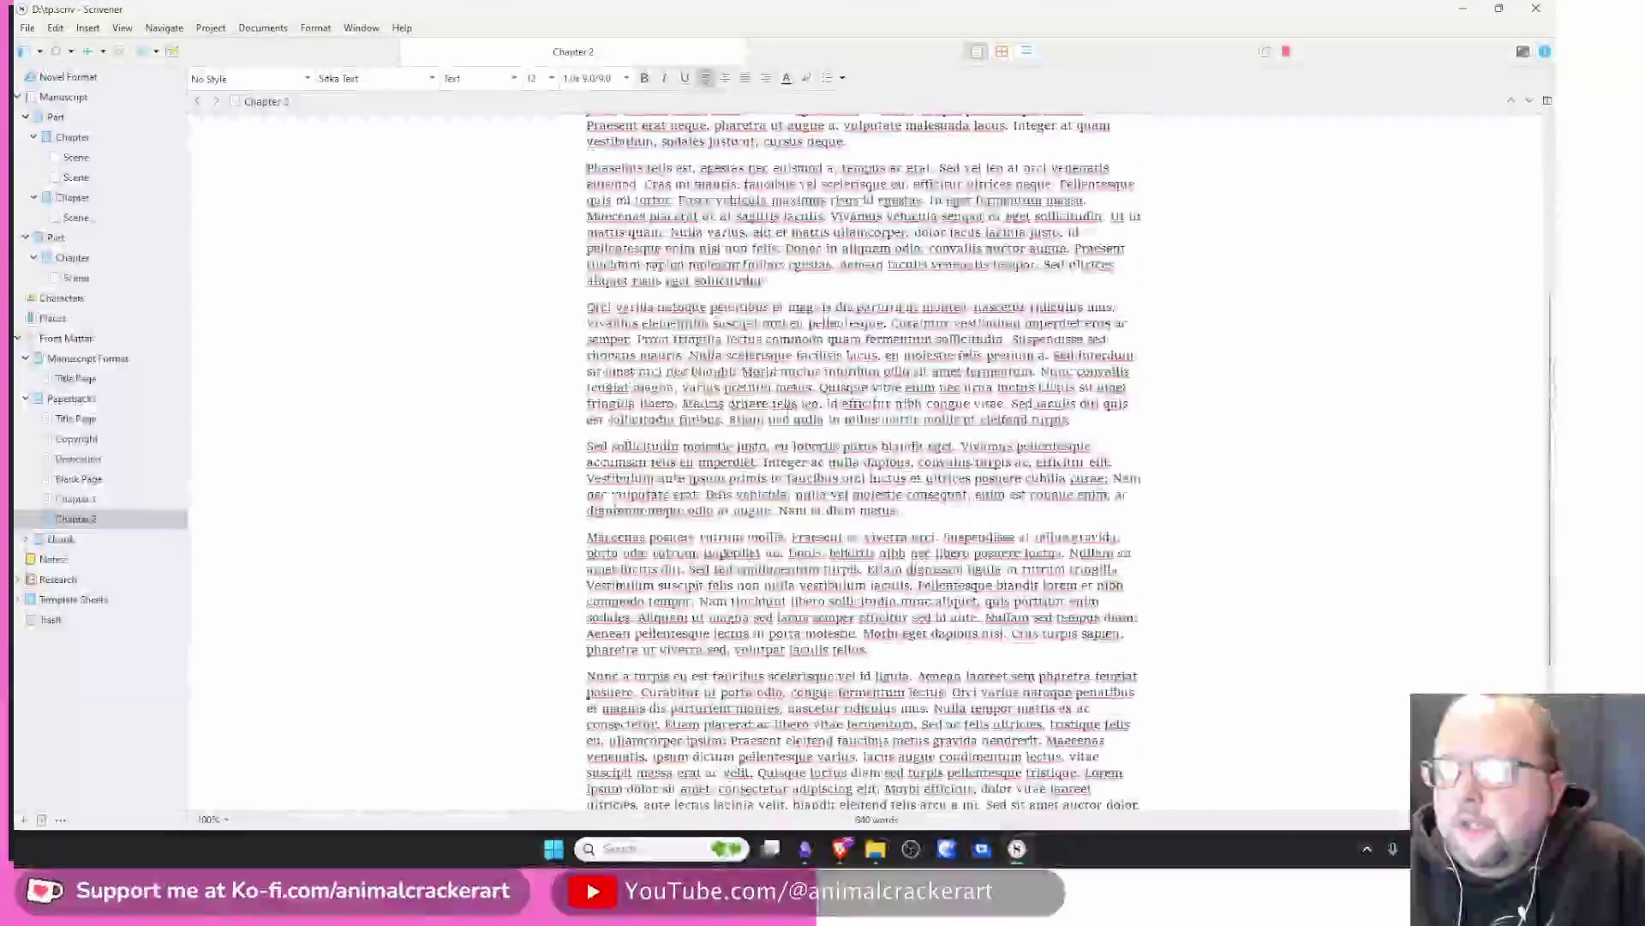
{"action": "scroll", "coordinate": [844, 341], "scroll_direction": "up", "scroll_amount": 10}
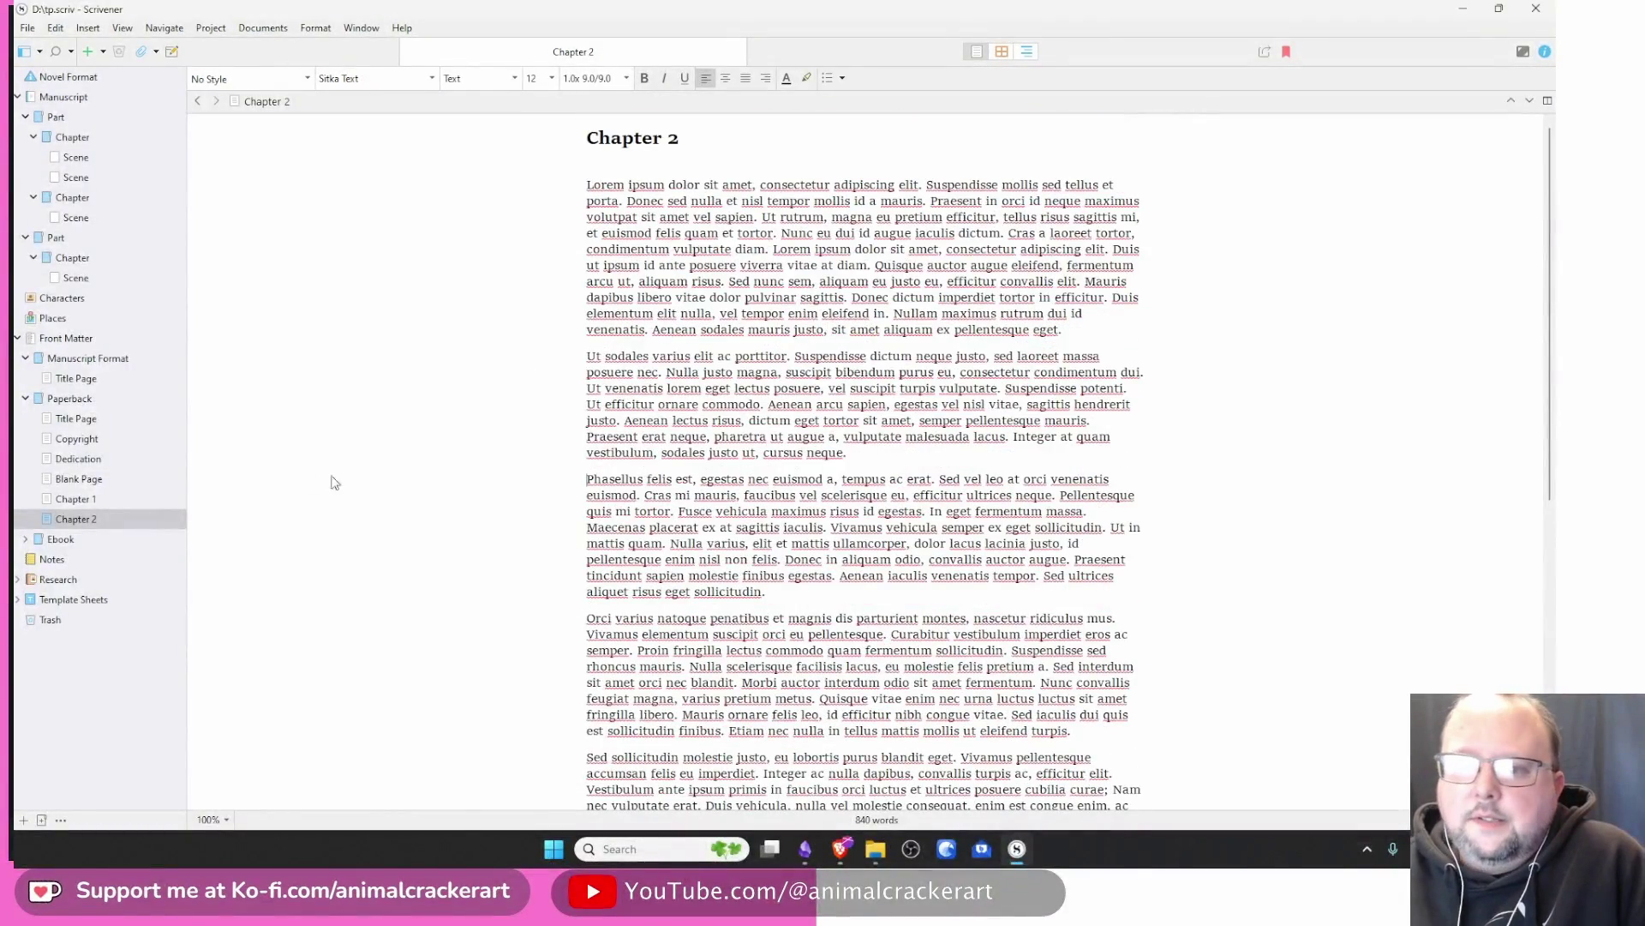
Step: Open Chapter 1, then select Paperback to show all its documents as one Scrivenings text
{"action": "left_click", "coordinate": [95, 498]}
{"action": "scroll", "coordinate": [857, 463], "scroll_direction": "up", "scroll_amount": 10}
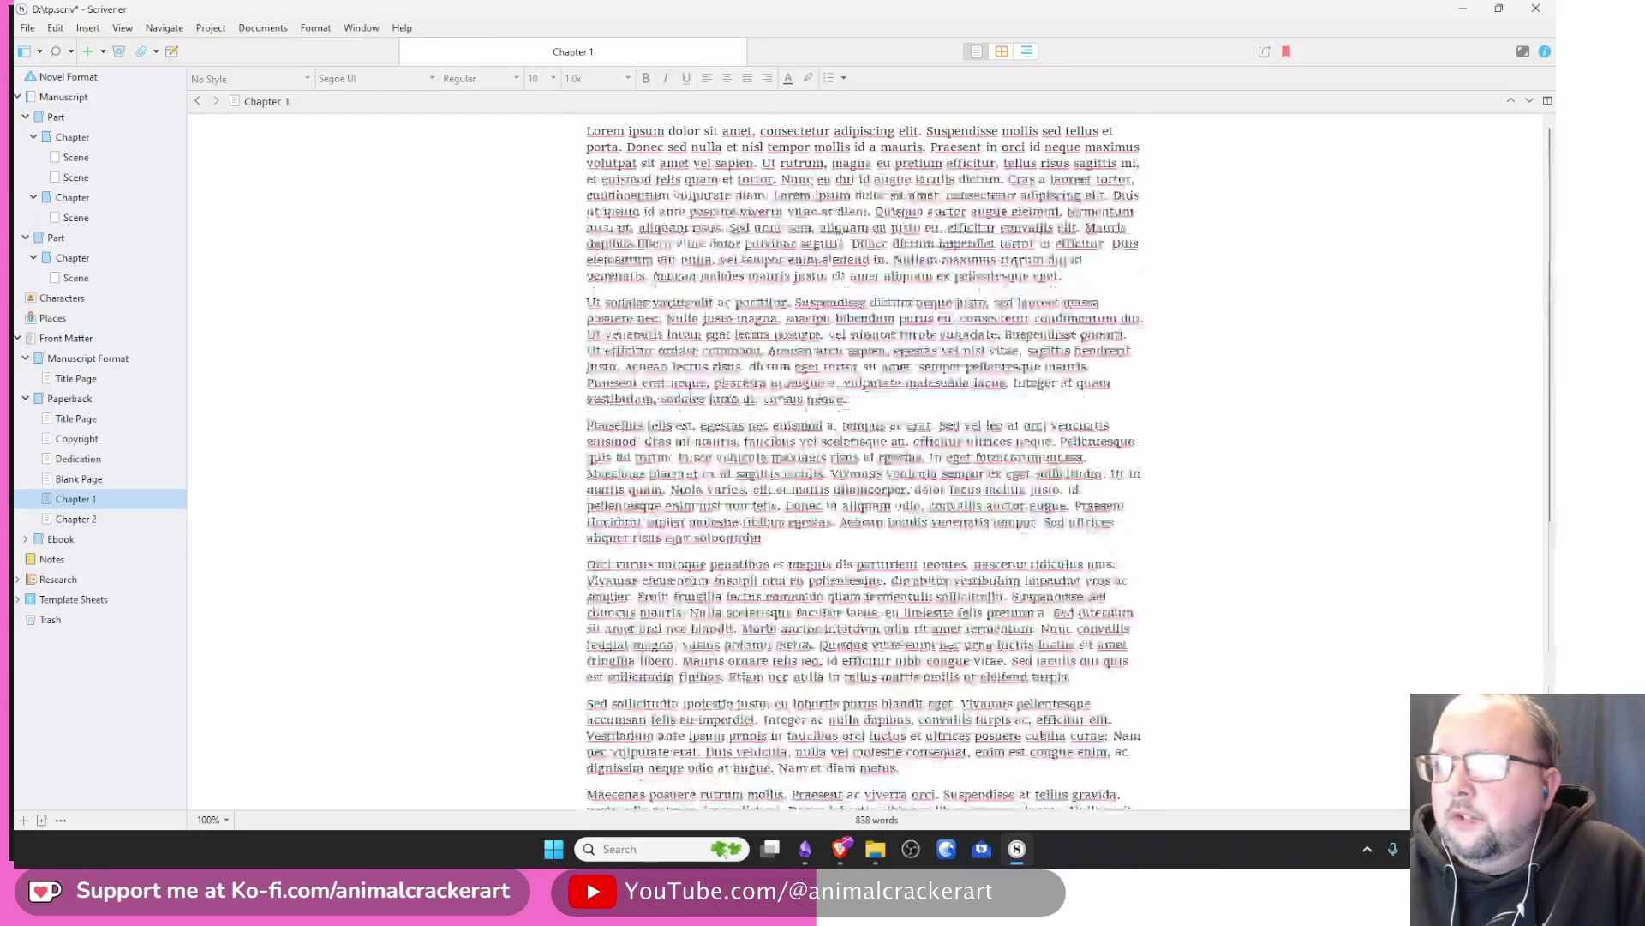
{"action": "left_click", "coordinate": [70, 398]}
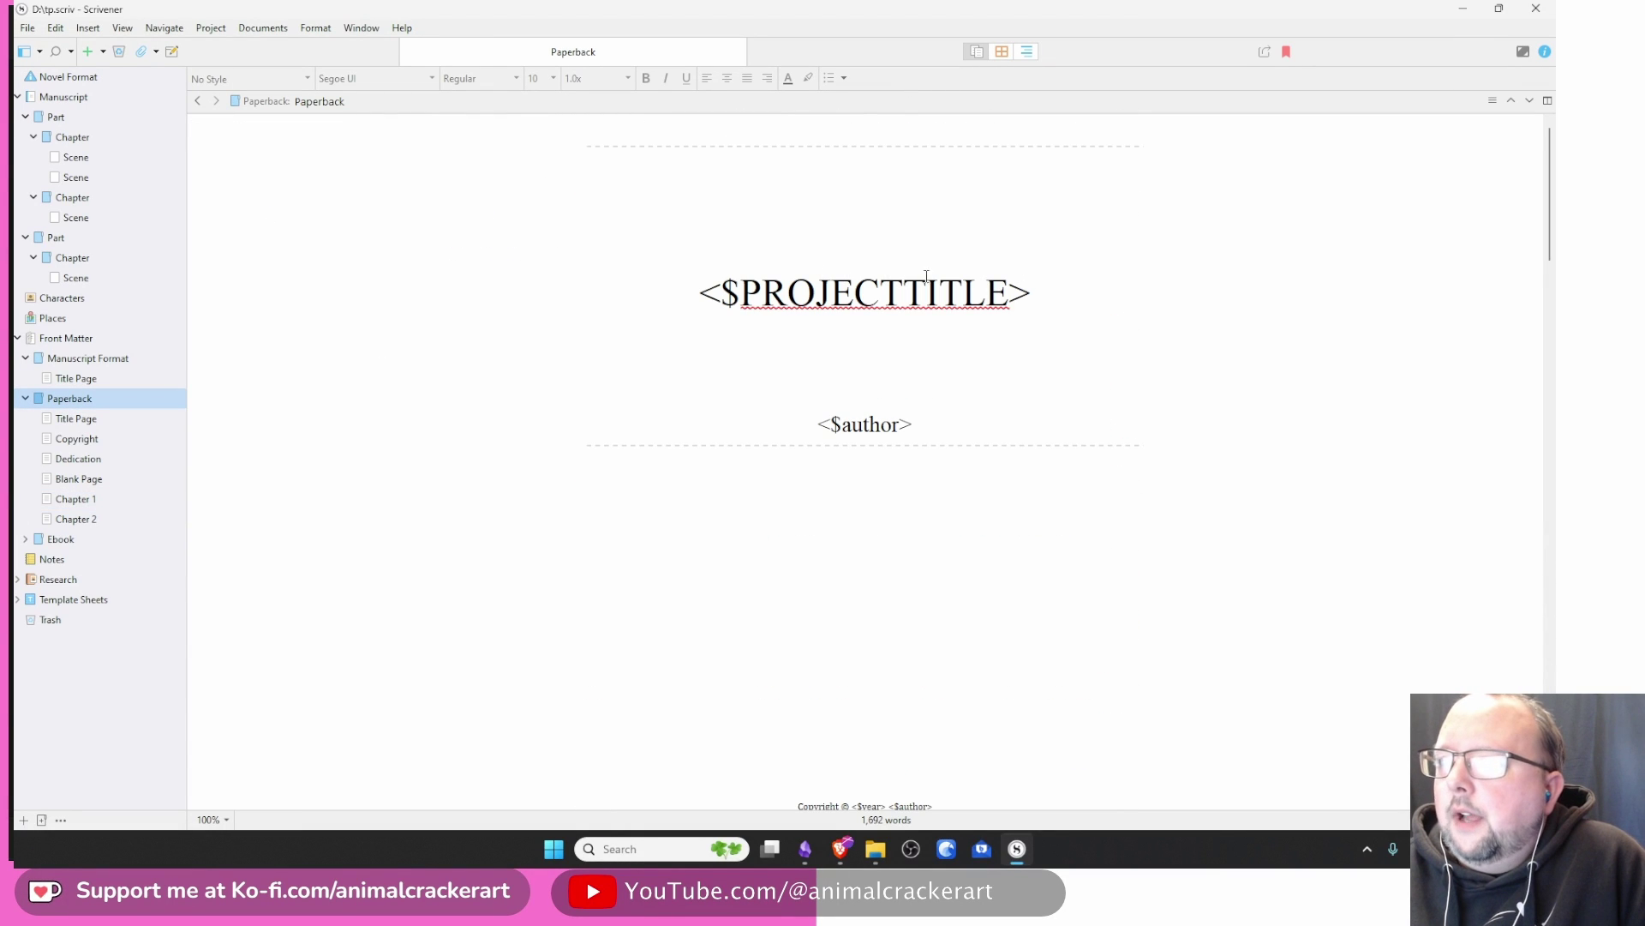
{"action": "scroll", "coordinate": [908, 342], "scroll_direction": "down", "scroll_amount": 4}
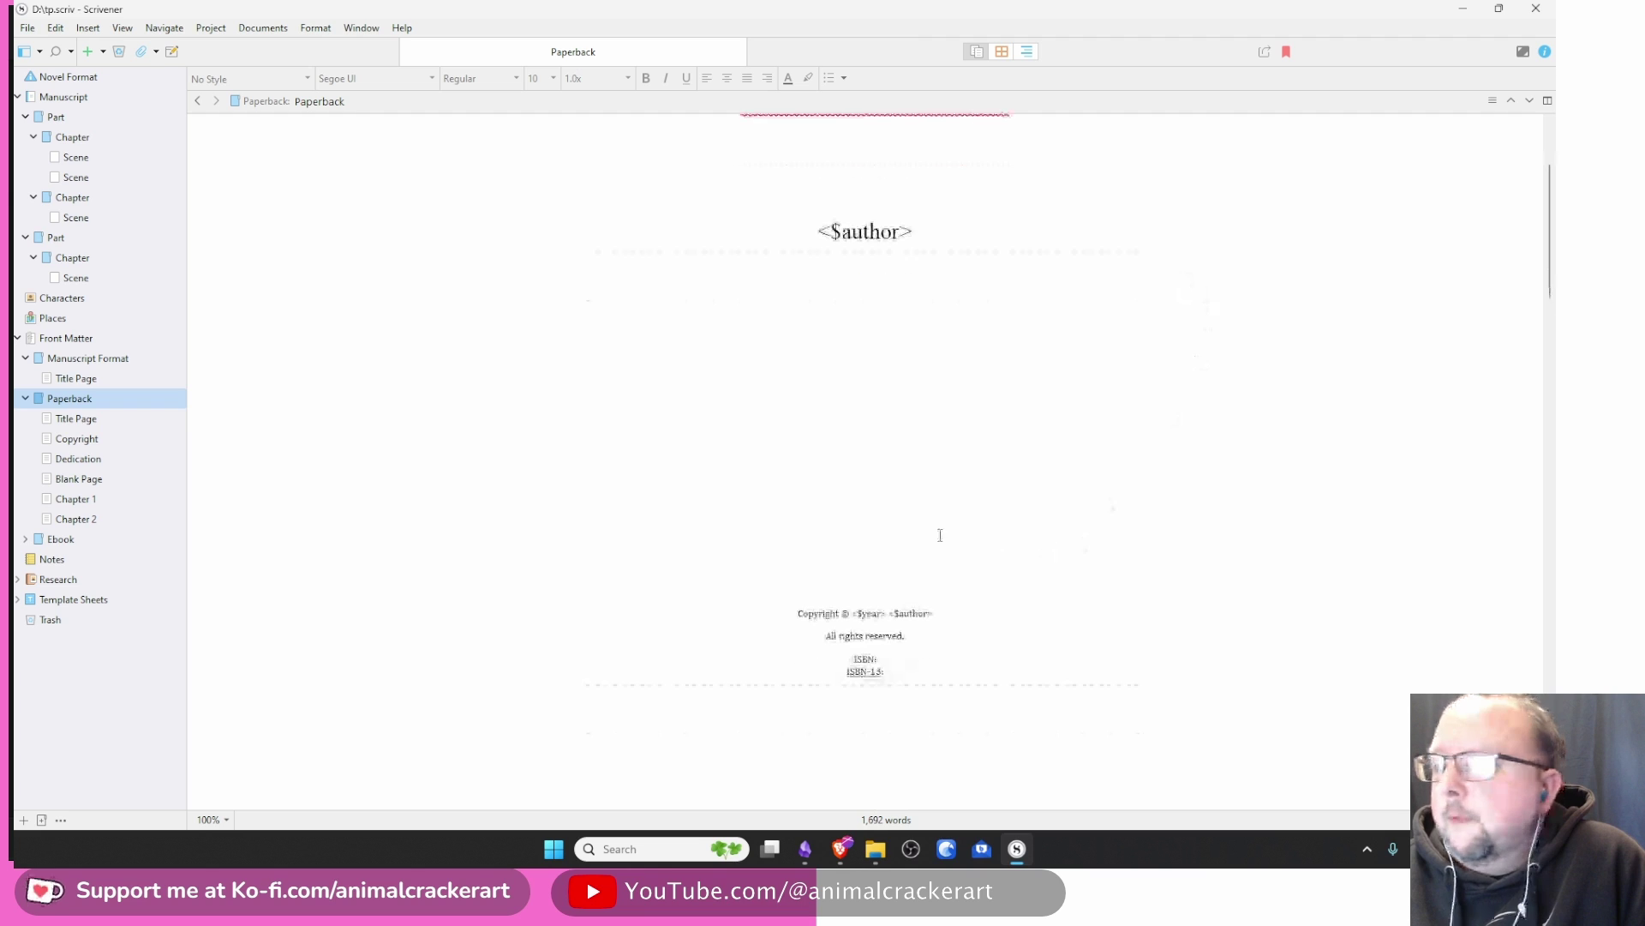
{"action": "scroll", "coordinate": [1200, 342], "scroll_direction": "down", "scroll_amount": 4}
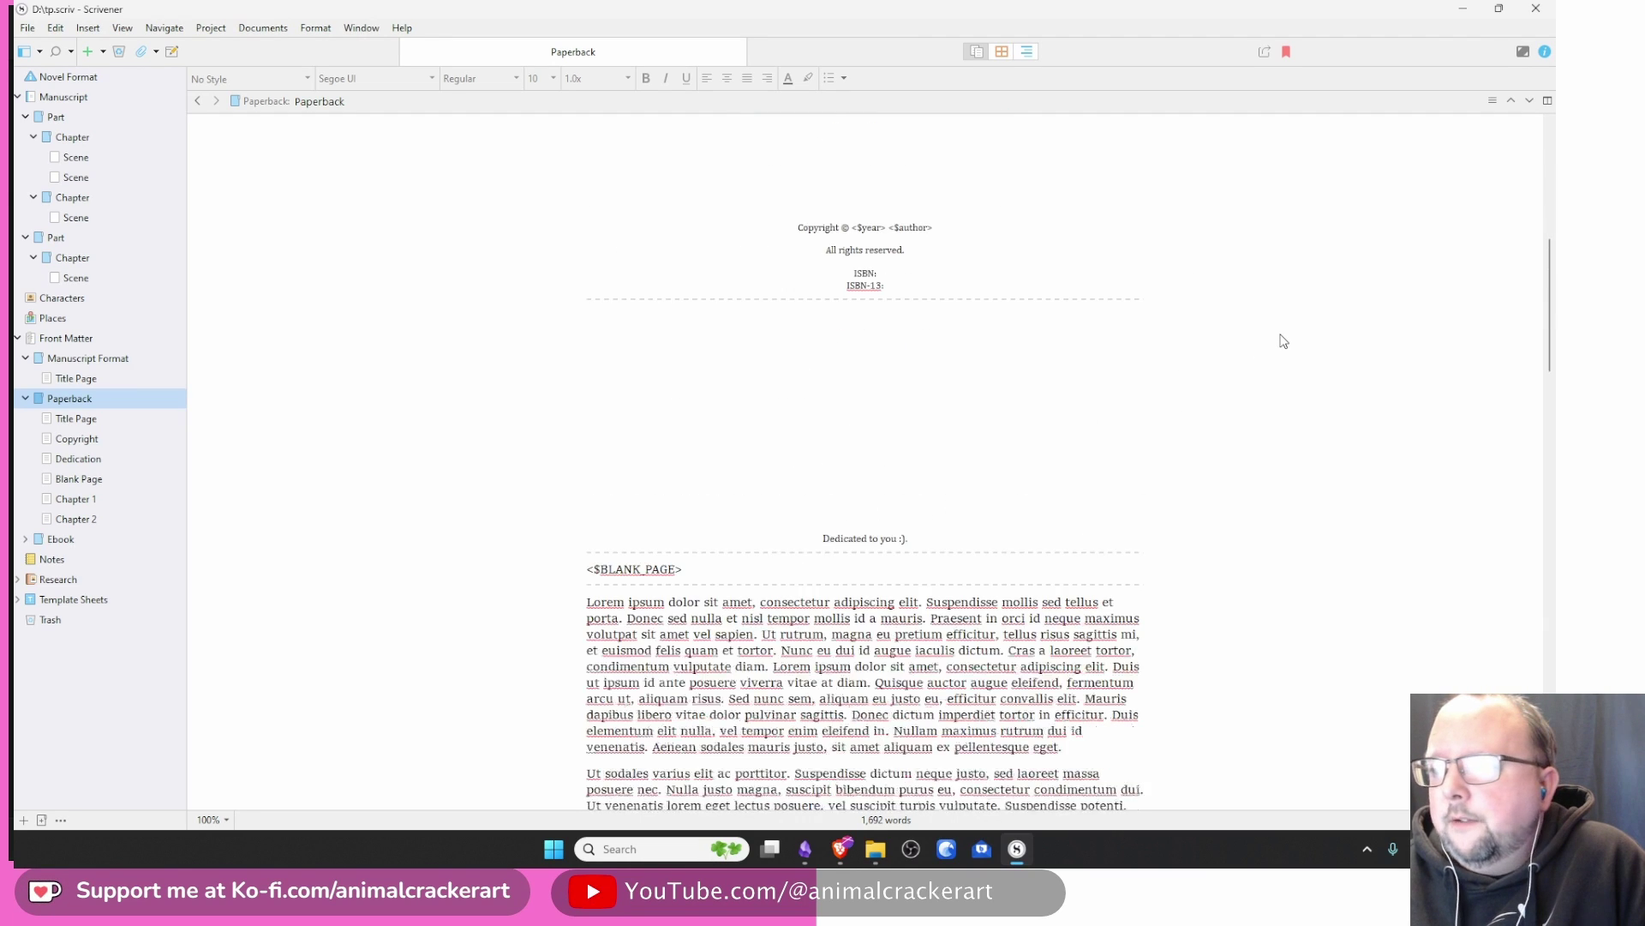
{"action": "left_click", "coordinate": [787, 495]}
{"action": "scroll", "coordinate": [1092, 379], "scroll_direction": "down", "scroll_amount": 4}
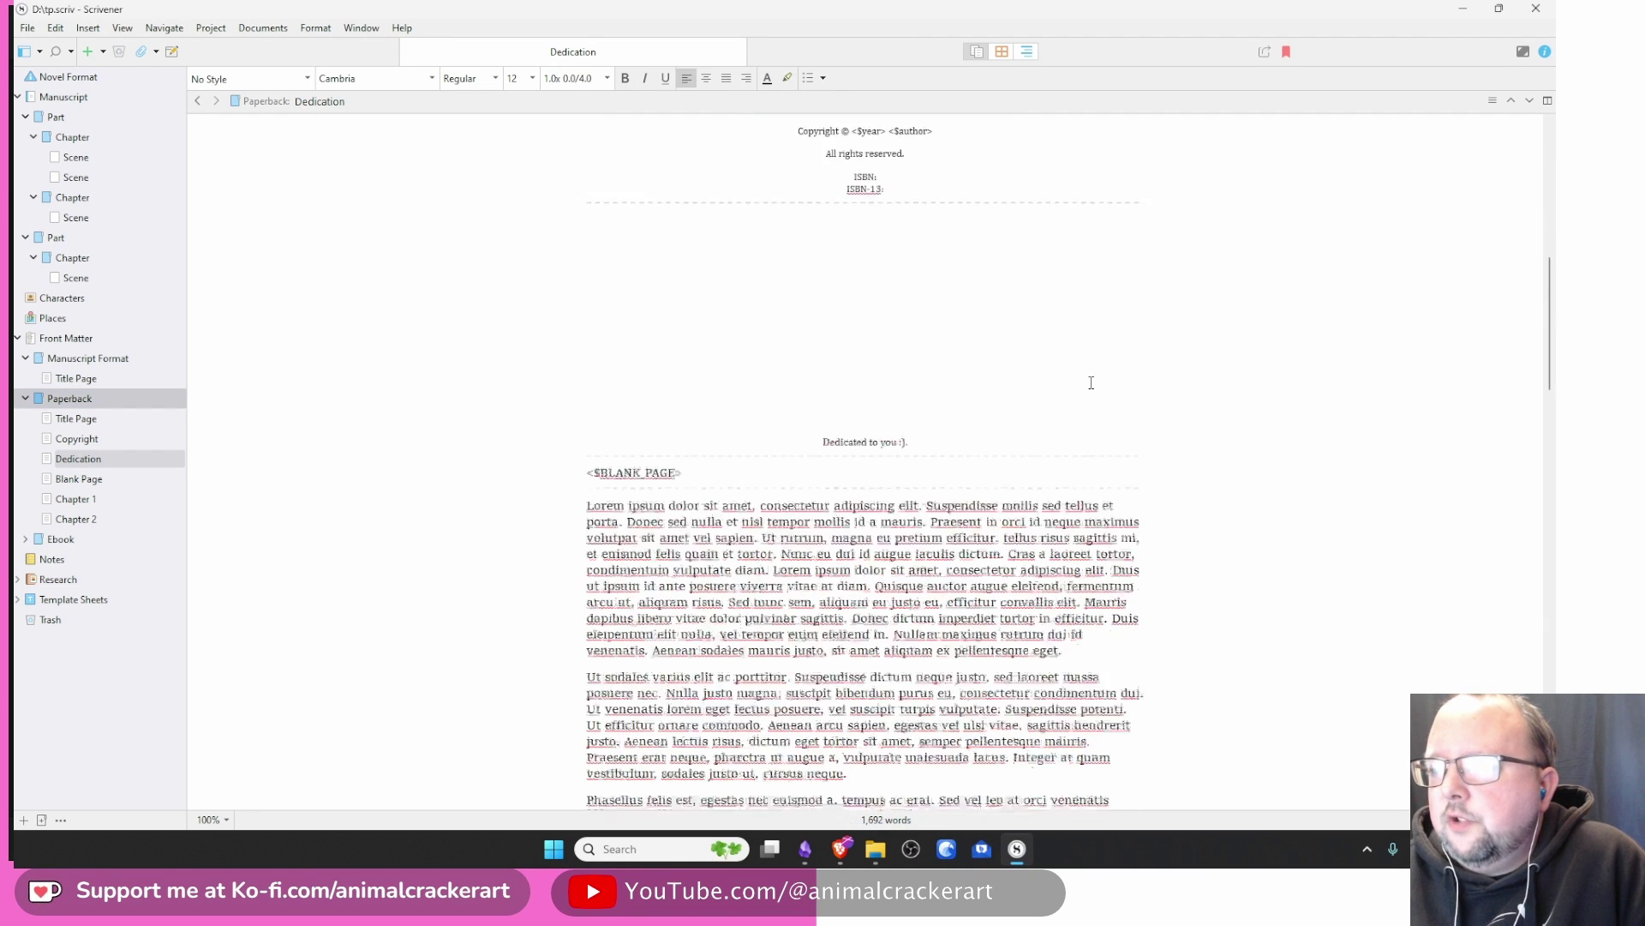
{"action": "triple_click", "coordinate": [634, 183]}
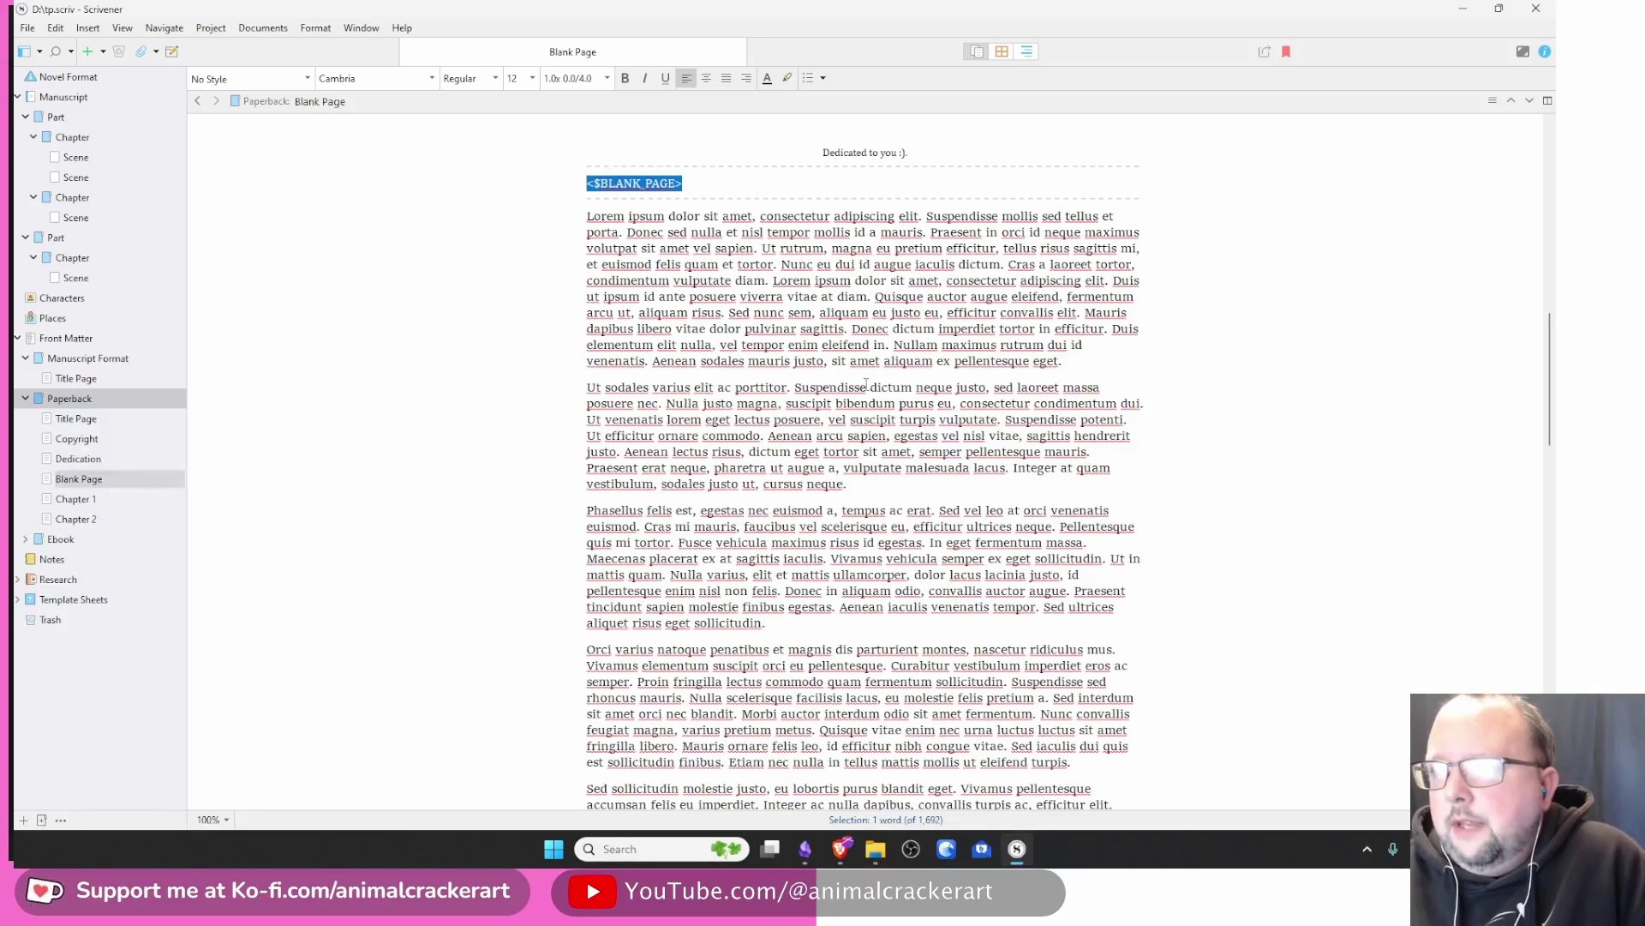
{"action": "scroll", "coordinate": [770, 264], "scroll_direction": "down", "scroll_amount": 5}
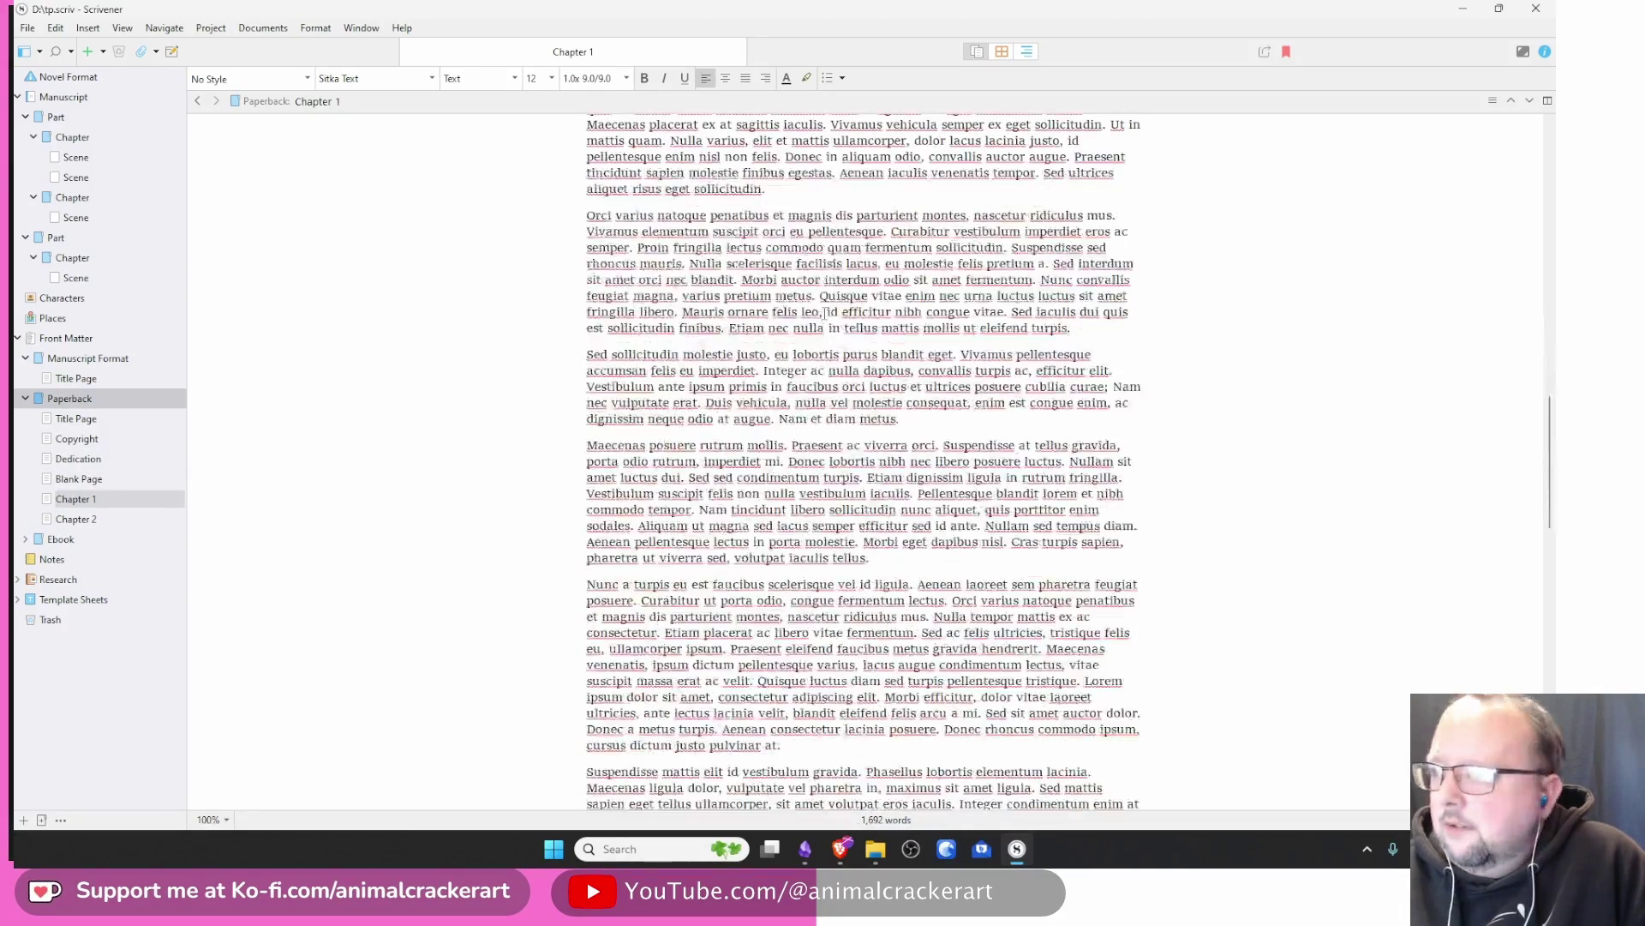
{"action": "left_click_drag", "start_coordinate": [690, 263], "coordinate": [995, 460]}
{"action": "left_click_drag", "start_coordinate": [780, 744], "coordinate": [883, 300]}
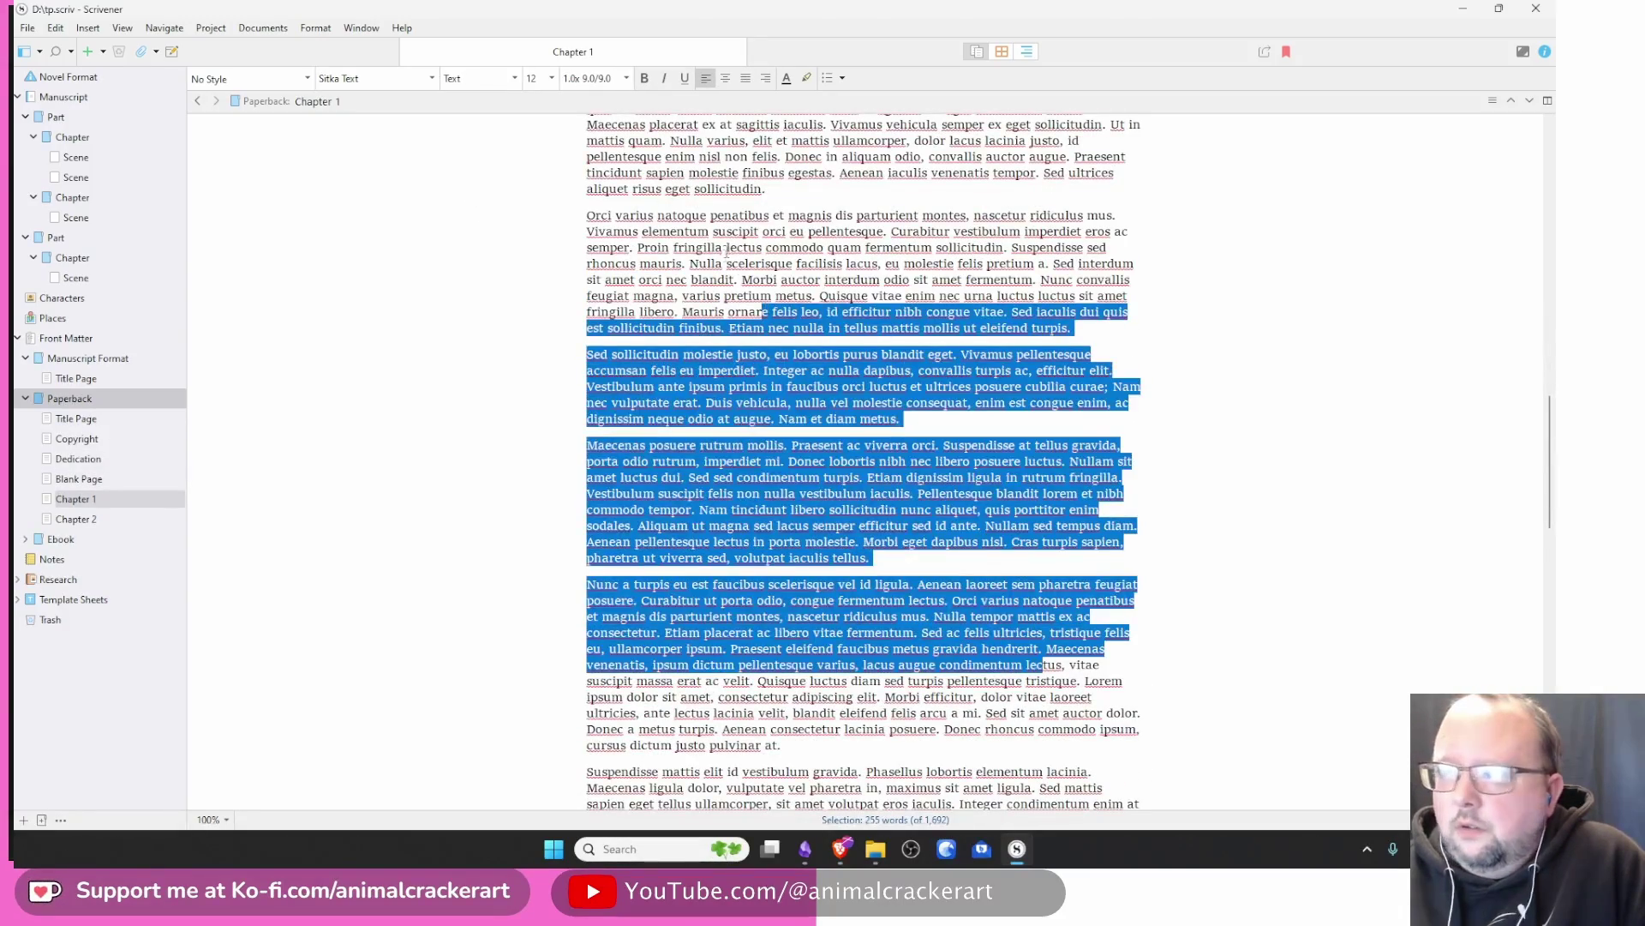
{"action": "scroll", "coordinate": [857, 429], "scroll_direction": "down", "scroll_amount": 10}
{"action": "left_click_drag", "start_coordinate": [649, 418], "coordinate": [977, 483]}
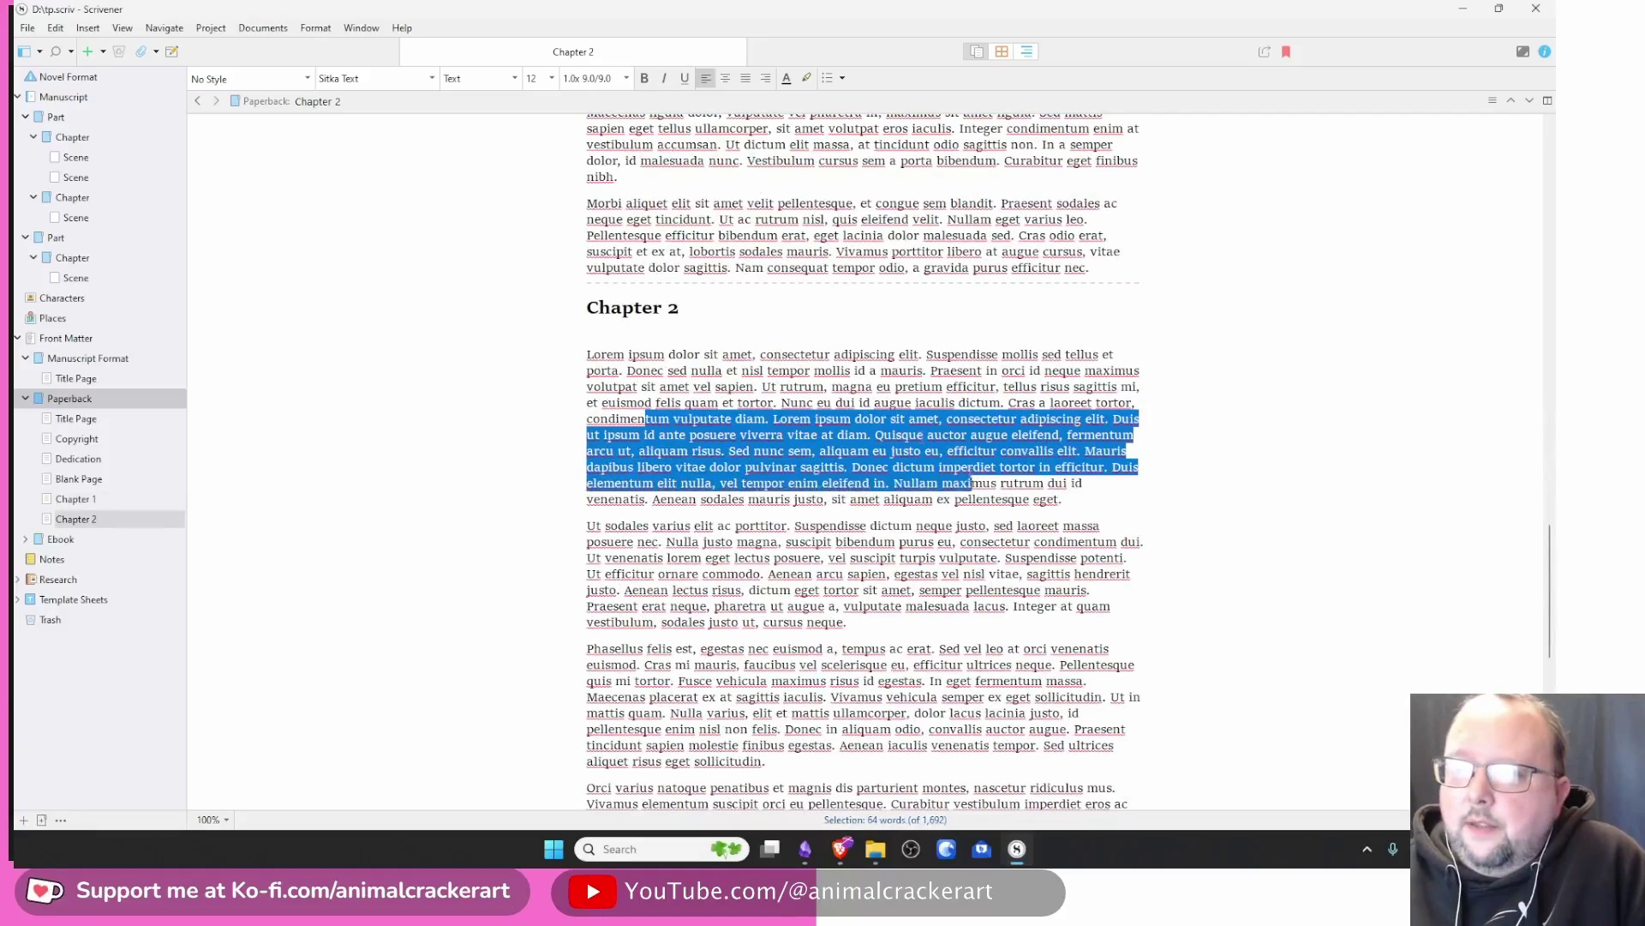
{"action": "scroll", "coordinate": [716, 326], "scroll_direction": "up", "scroll_amount": 2}
{"action": "scroll", "coordinate": [888, 238], "scroll_direction": "up", "scroll_amount": 20}
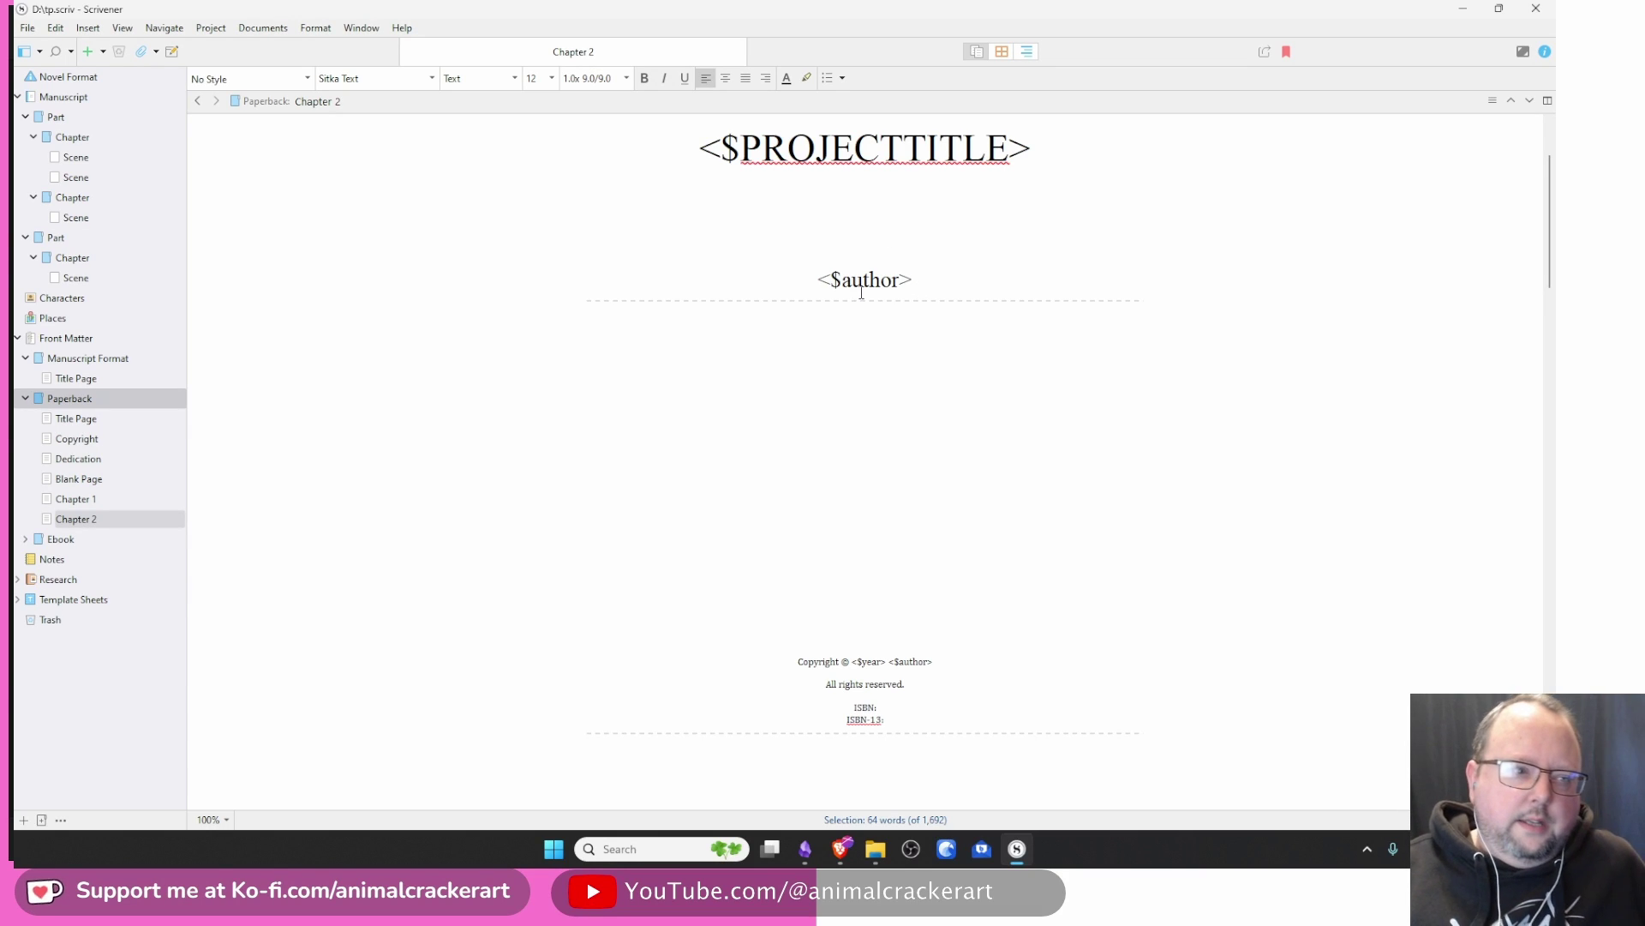
{"action": "scroll", "coordinate": [864, 287], "scroll_direction": "down", "scroll_amount": 15}
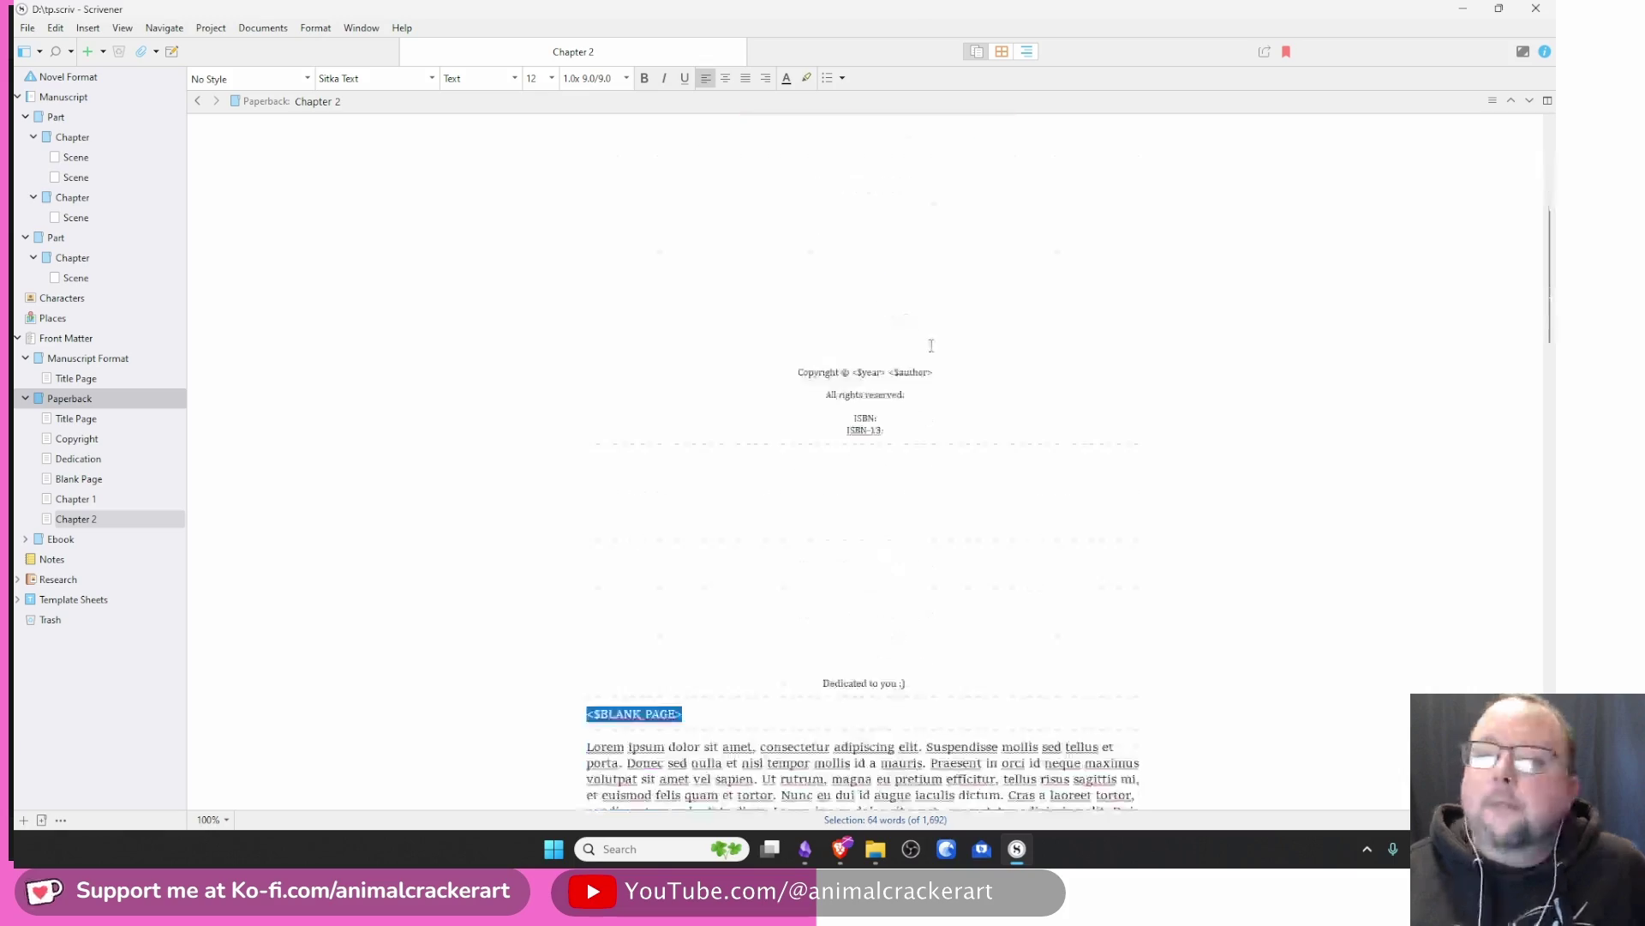
{"action": "left_click", "coordinate": [1013, 355]}
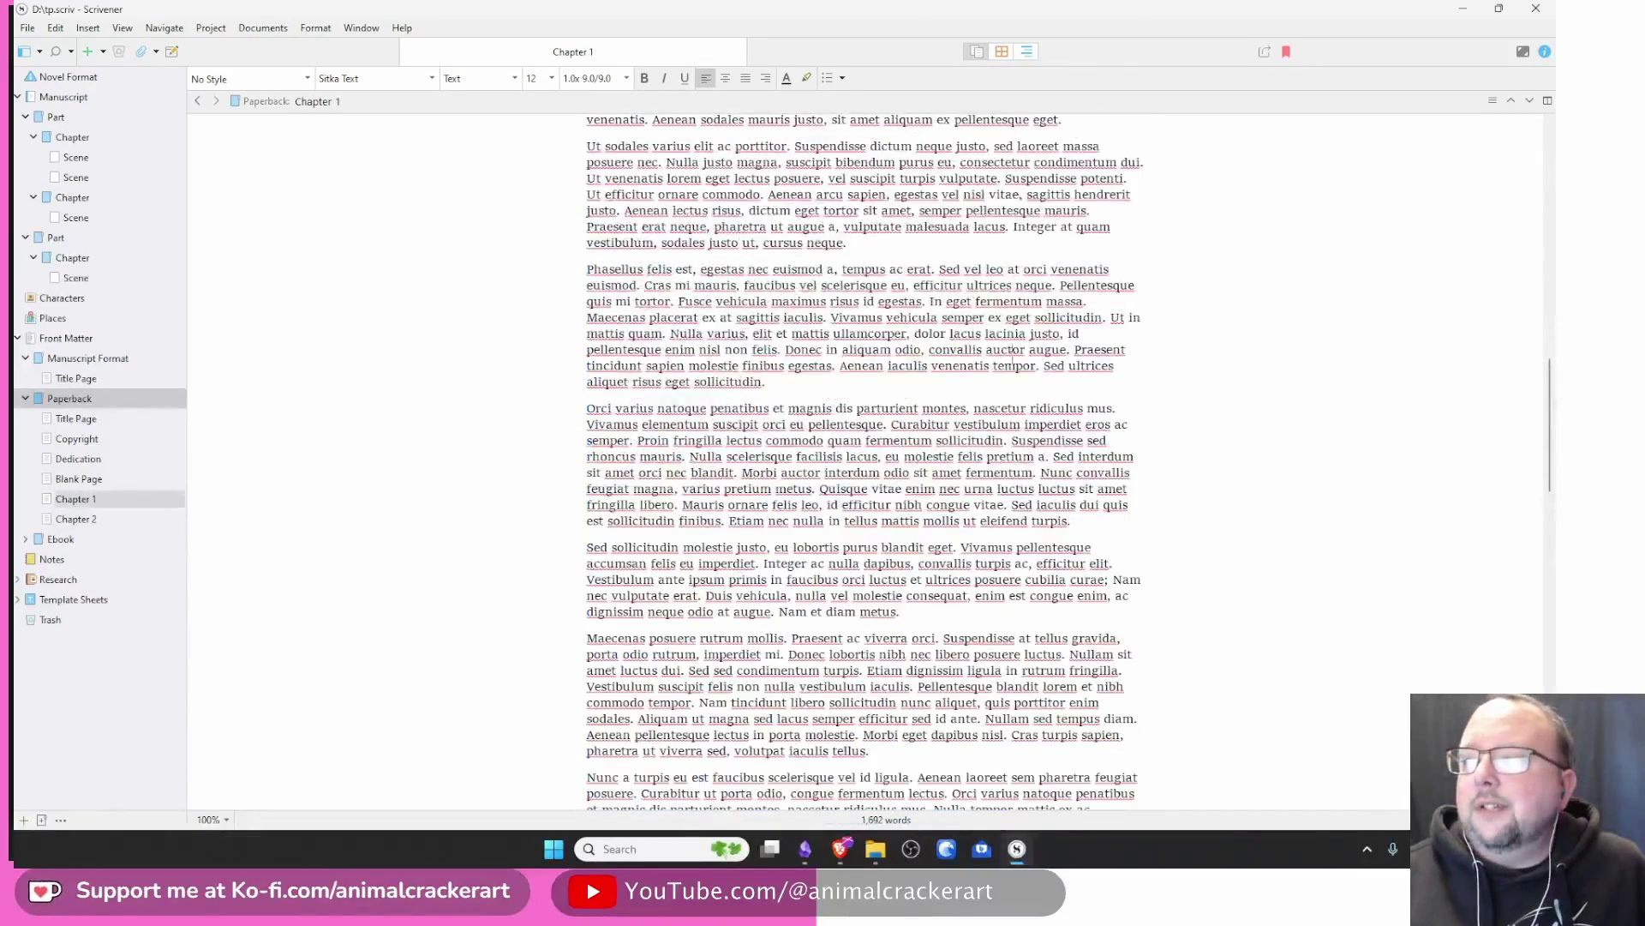
{"action": "scroll", "coordinate": [1254, 353], "scroll_direction": "up", "scroll_amount": 15}
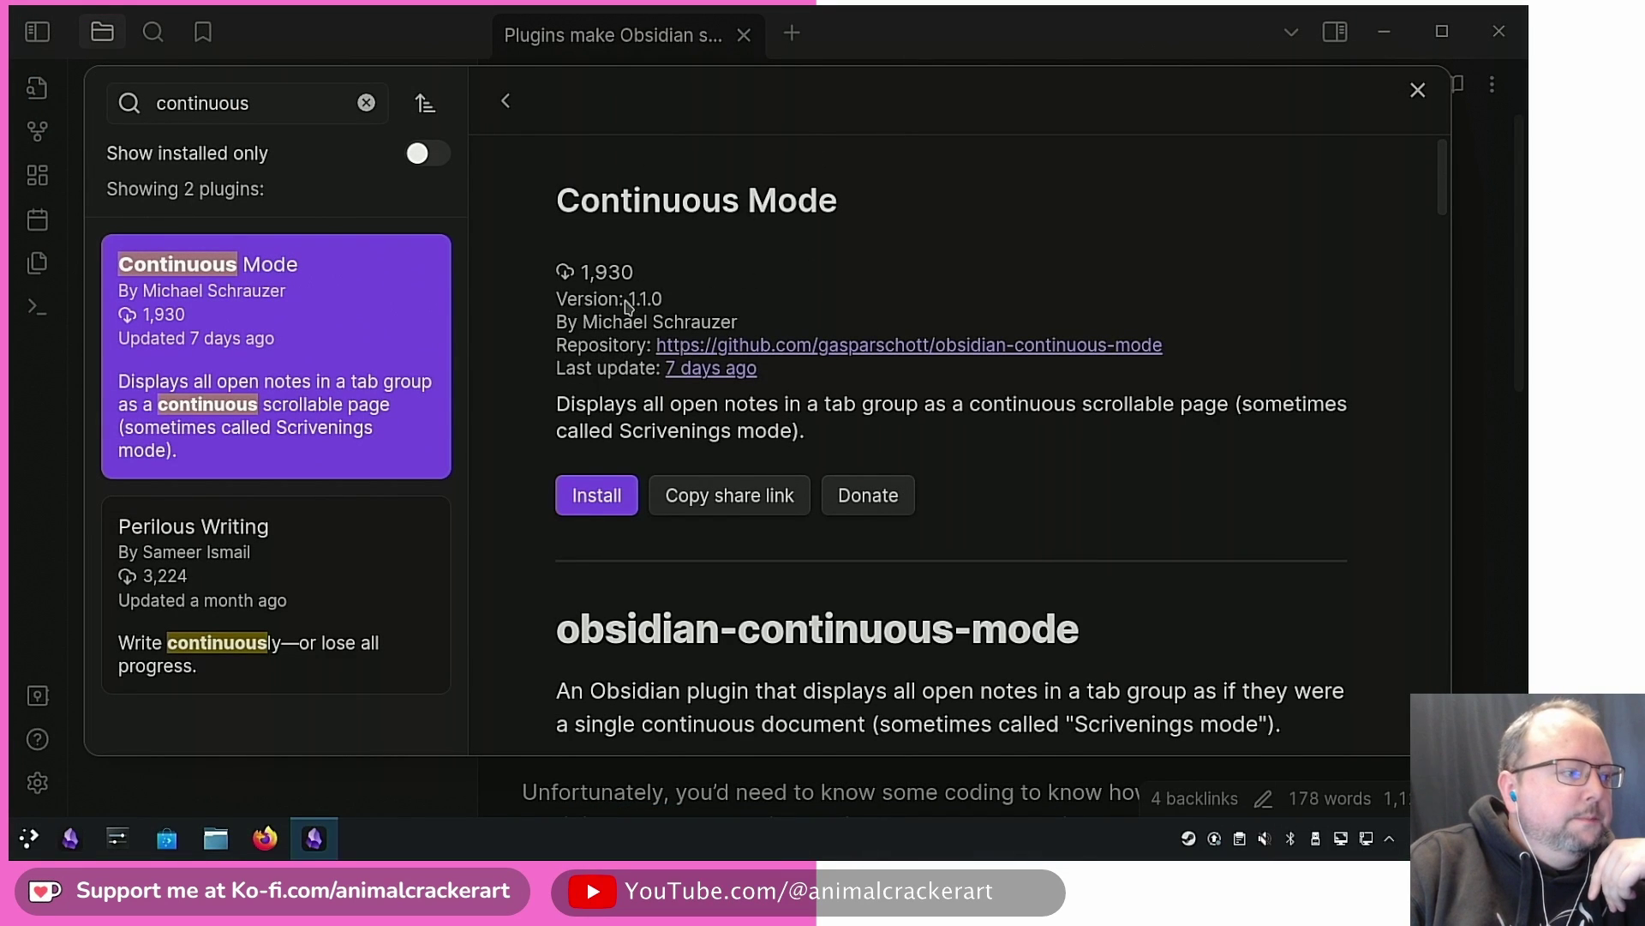
Step: Read through the Continuous Mode plugin page and its description
{"action": "scroll", "coordinate": [629, 306], "scroll_direction": "down", "scroll_amount": 6}
{"action": "scroll", "coordinate": [1363, 311], "scroll_direction": "up", "scroll_amount": 5}
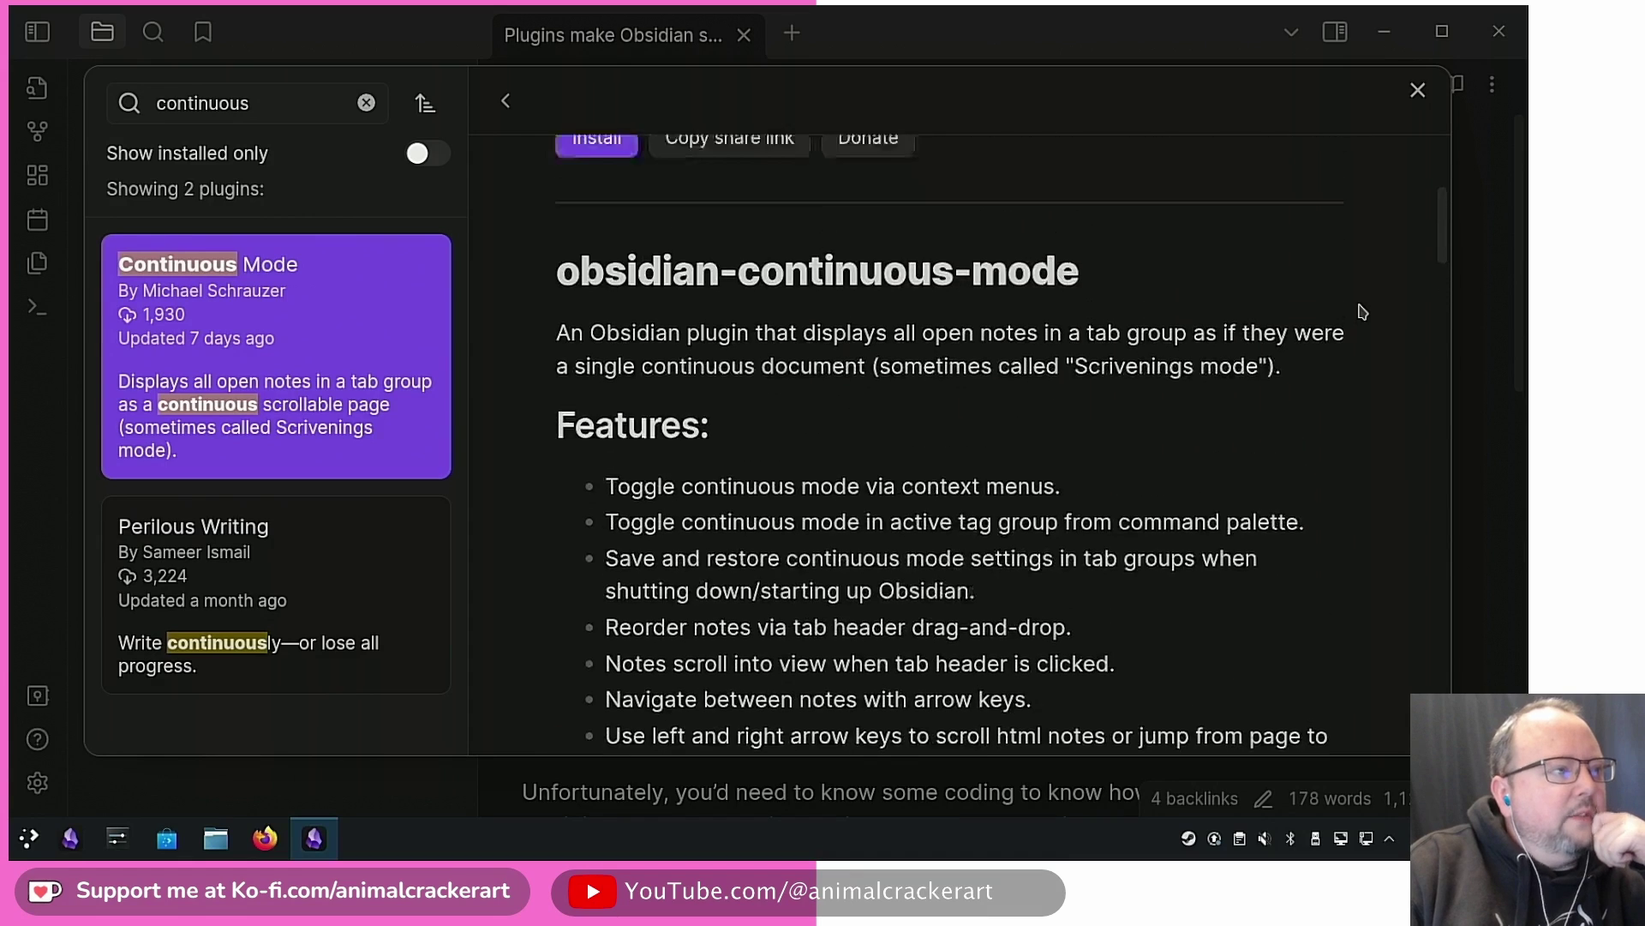
{"action": "scroll", "coordinate": [1363, 311], "scroll_direction": "down", "scroll_amount": 2}
{"action": "scroll", "coordinate": [1363, 312], "scroll_direction": "down", "scroll_amount": 3}
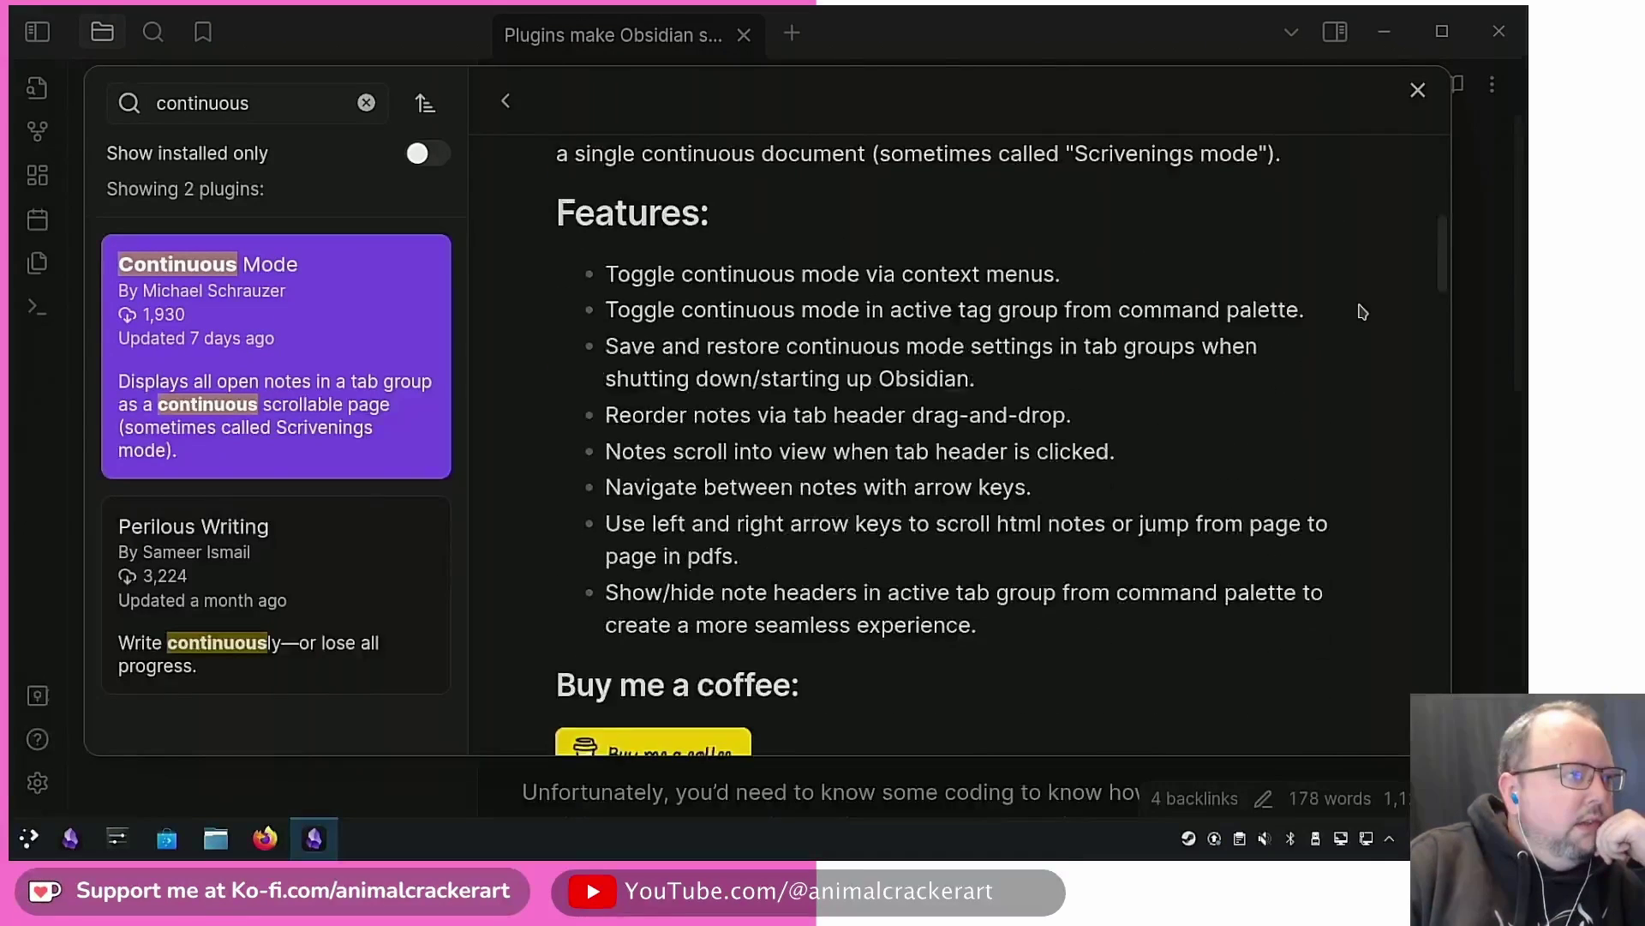
{"action": "scroll", "coordinate": [1363, 311], "scroll_direction": "up", "scroll_amount": 1}
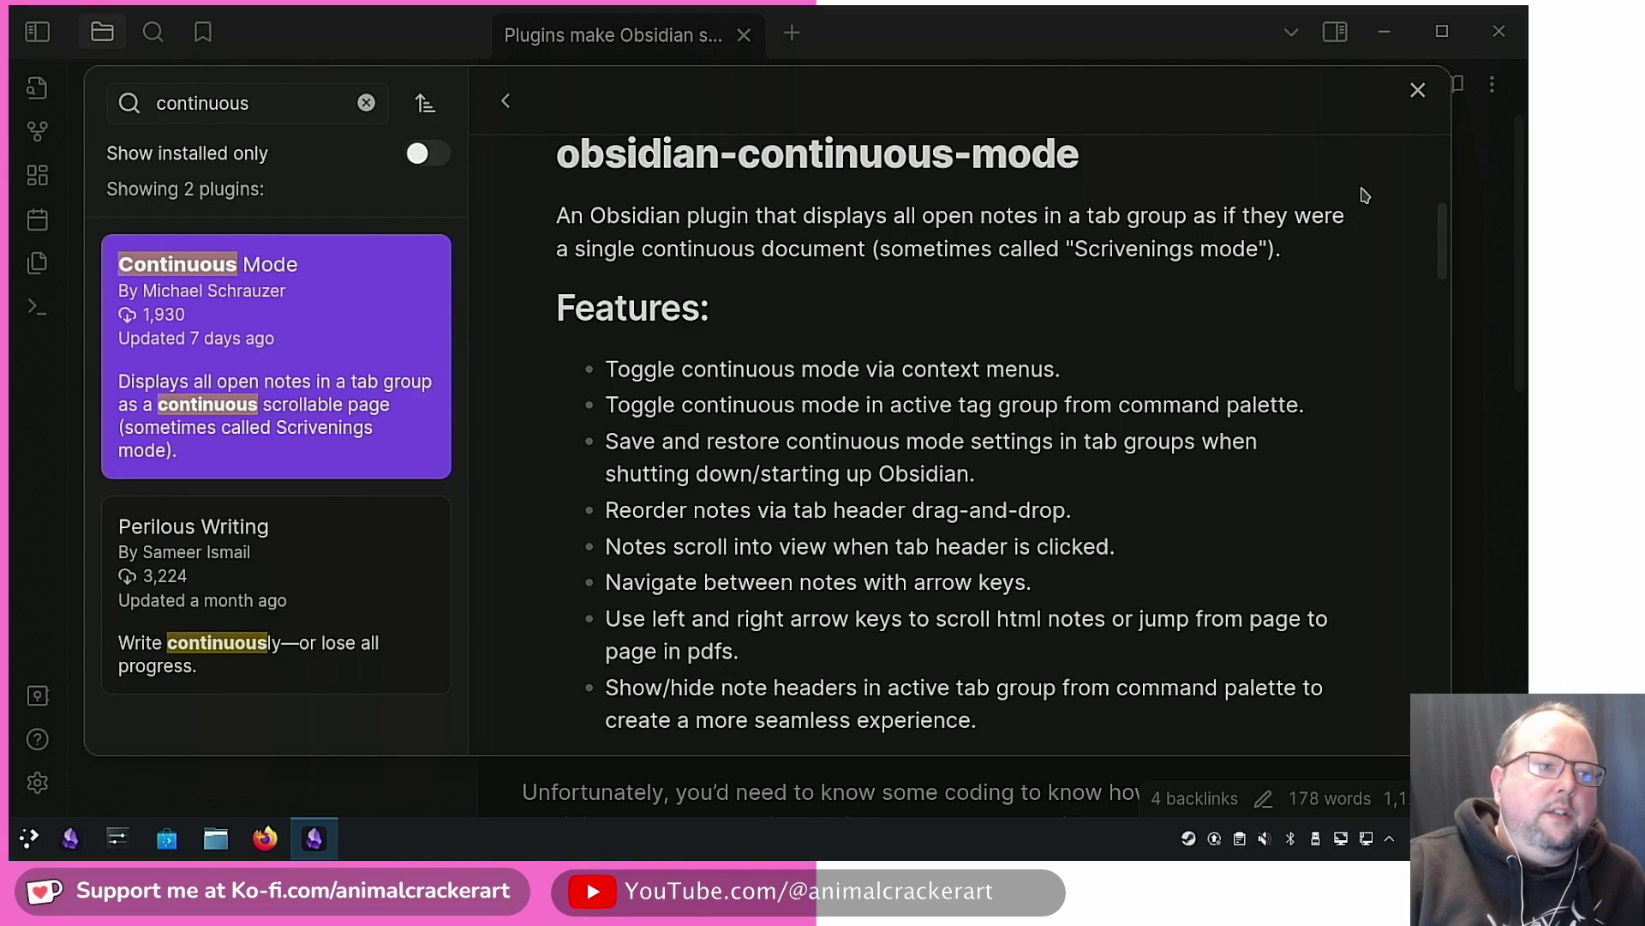
{"action": "left_click_drag", "start_coordinate": [1338, 254], "coordinate": [936, 221]}
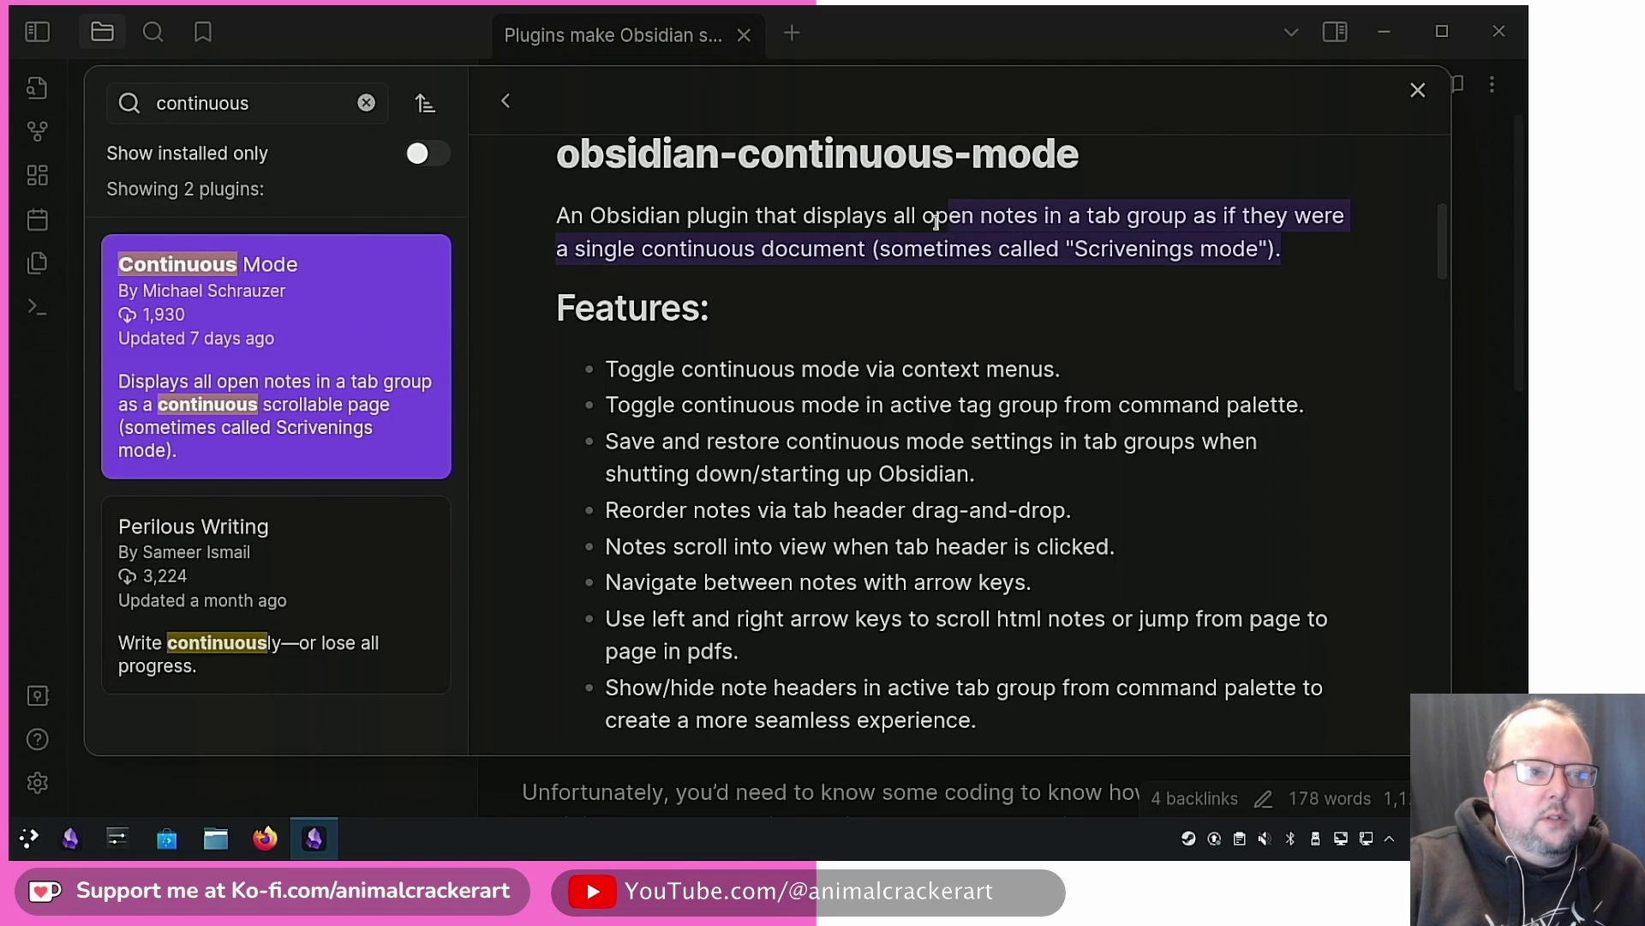
{"action": "left_click", "coordinate": [1313, 306]}
{"action": "triple_click", "coordinate": [1314, 251]}
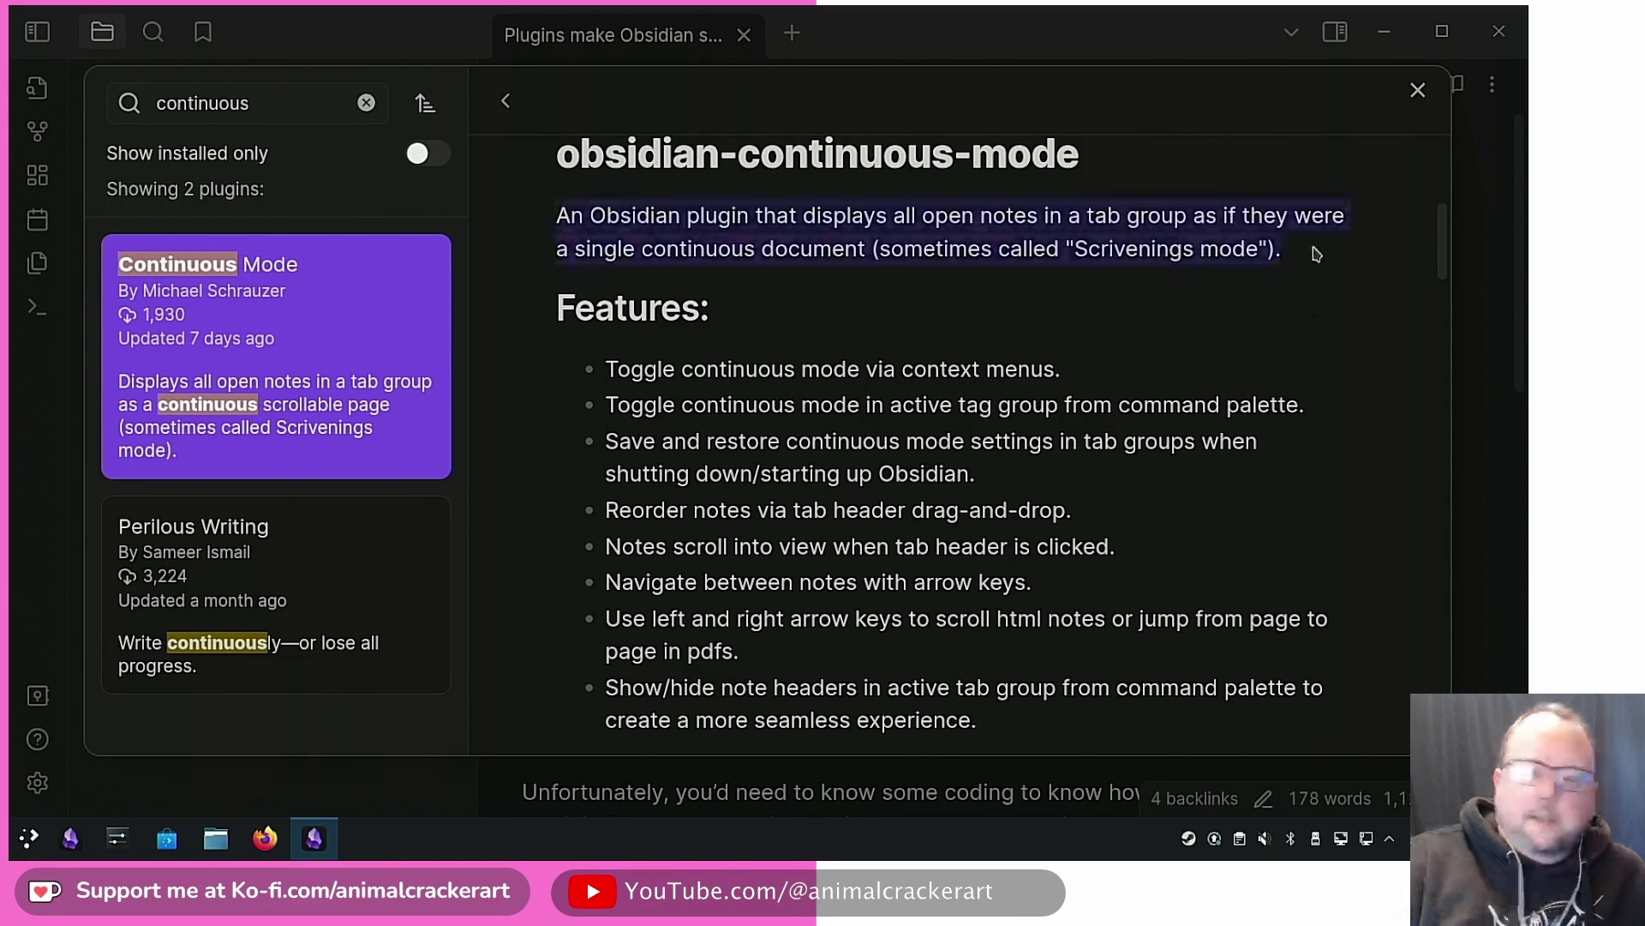
{"action": "left_click", "coordinate": [1316, 254]}
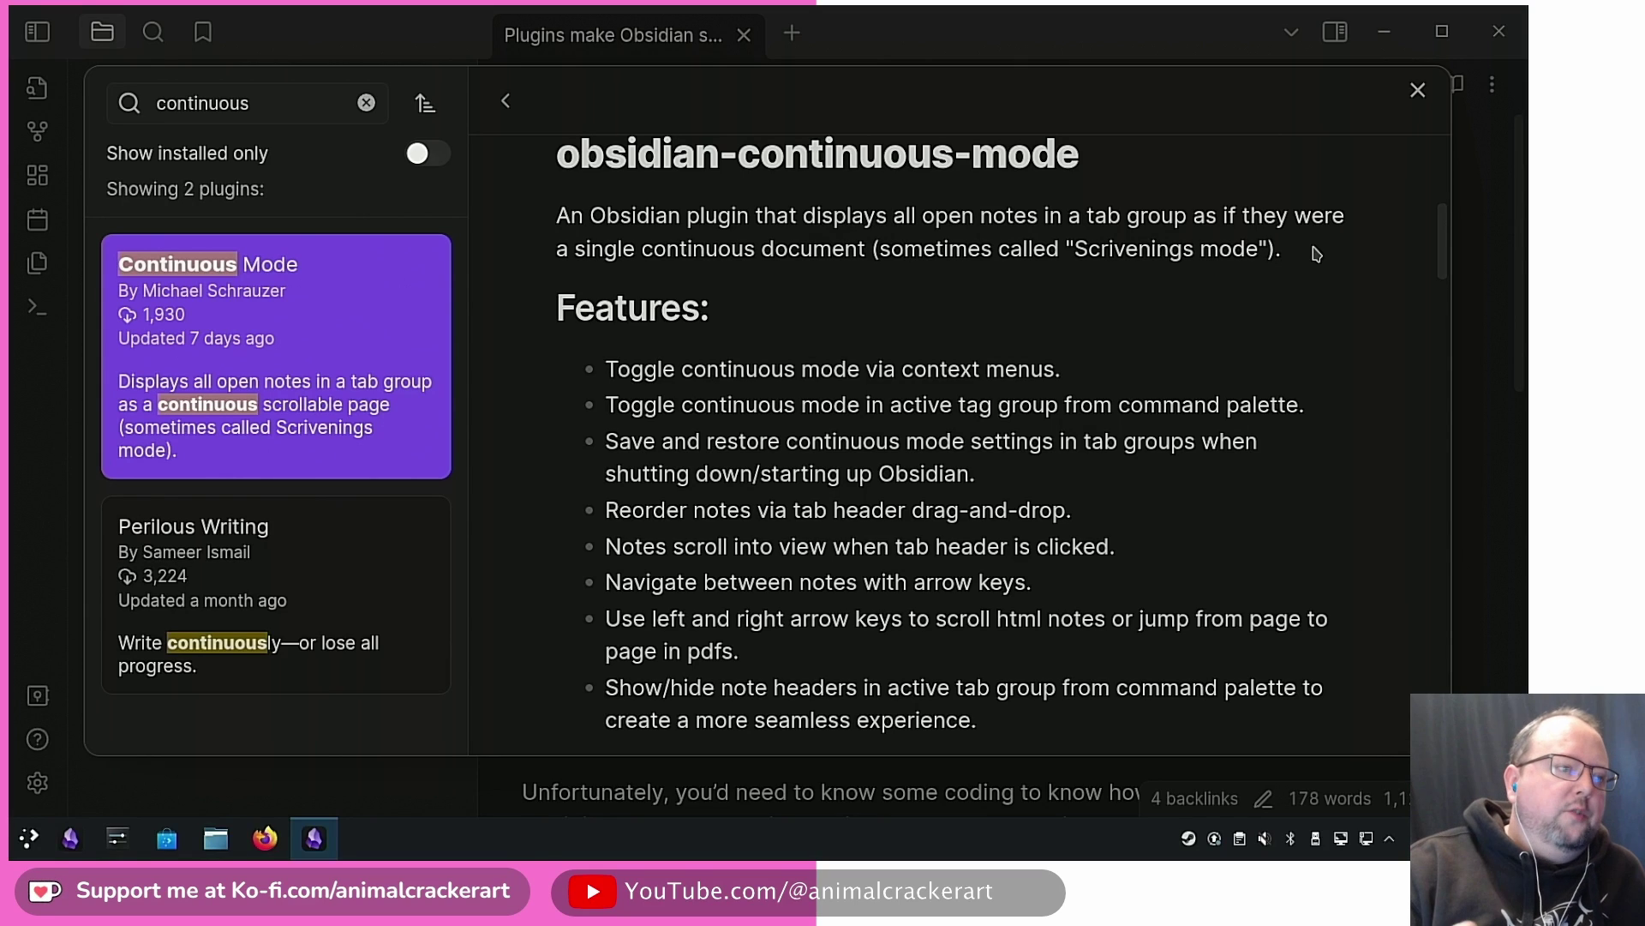
Step: Install and enable Continuous Mode 1.1.0, then close the plugin browser
{"action": "scroll", "coordinate": [1316, 255], "scroll_direction": "up", "scroll_amount": 5}
{"action": "left_click", "coordinate": [596, 496]}
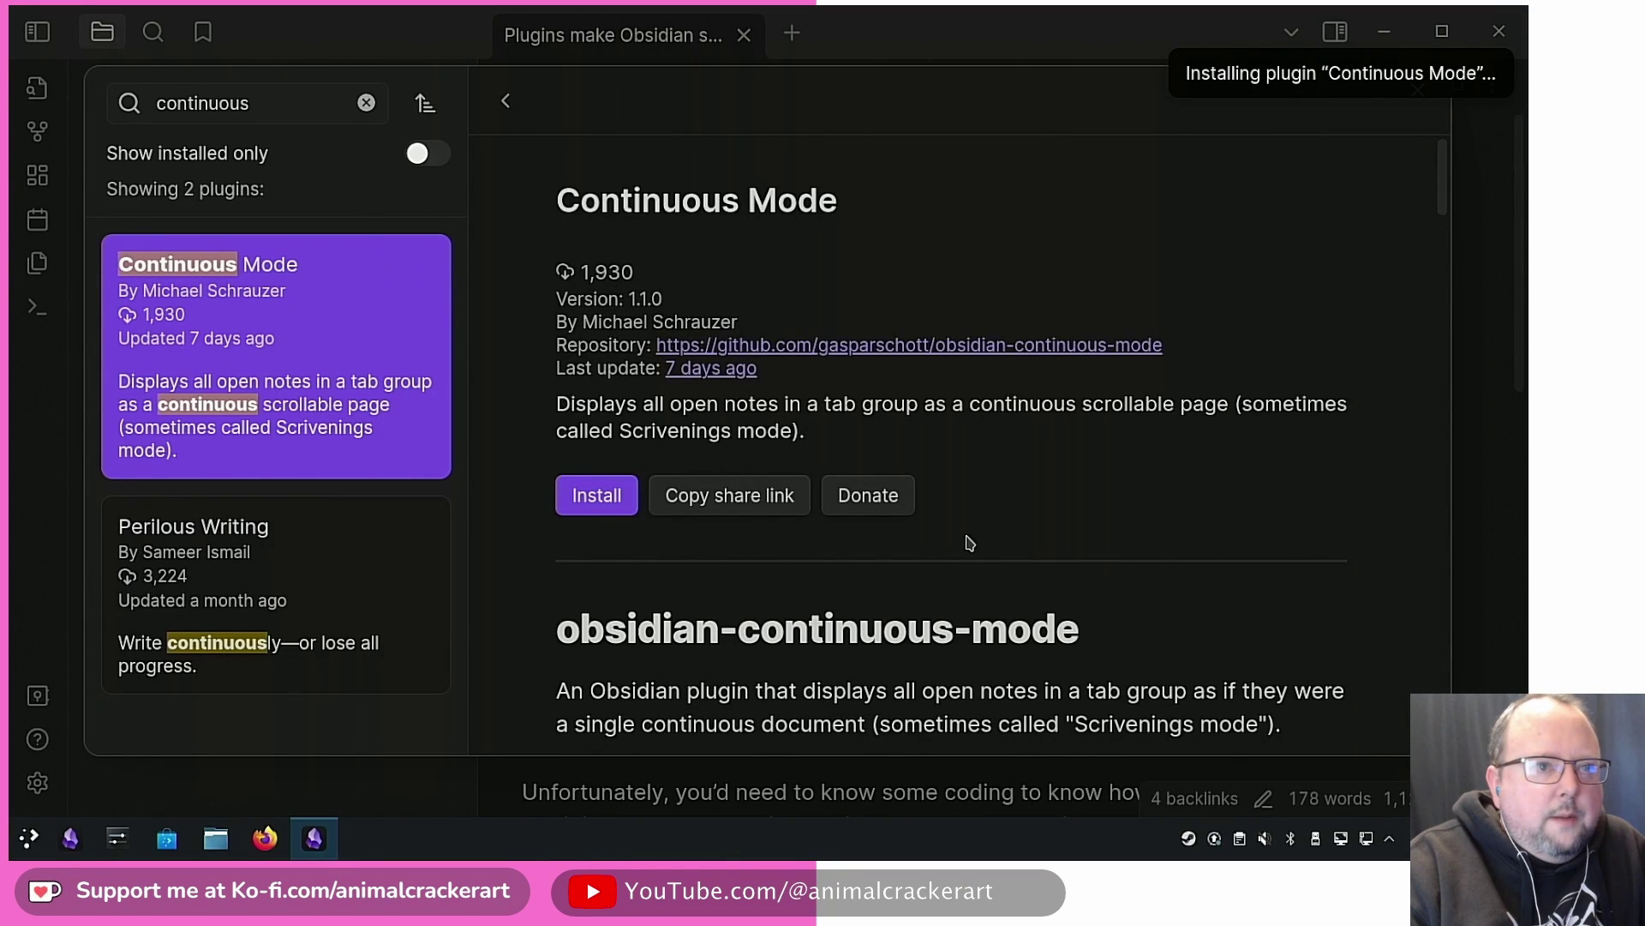
{"action": "left_click", "coordinate": [583, 500]}
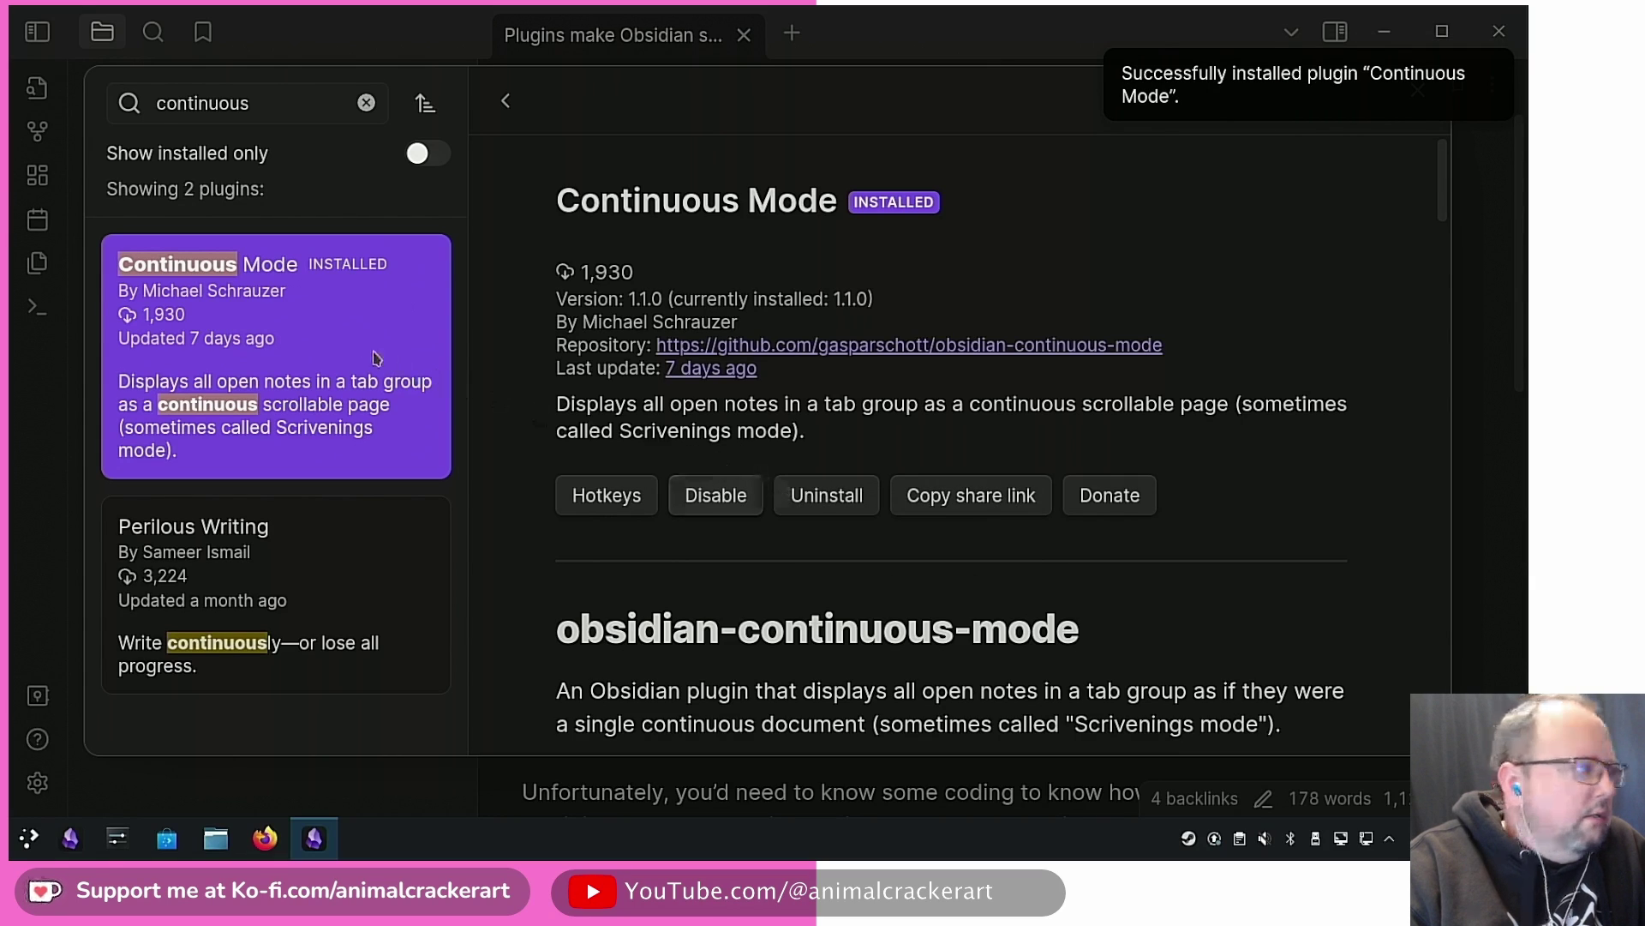
{"action": "left_click", "coordinate": [1420, 89]}
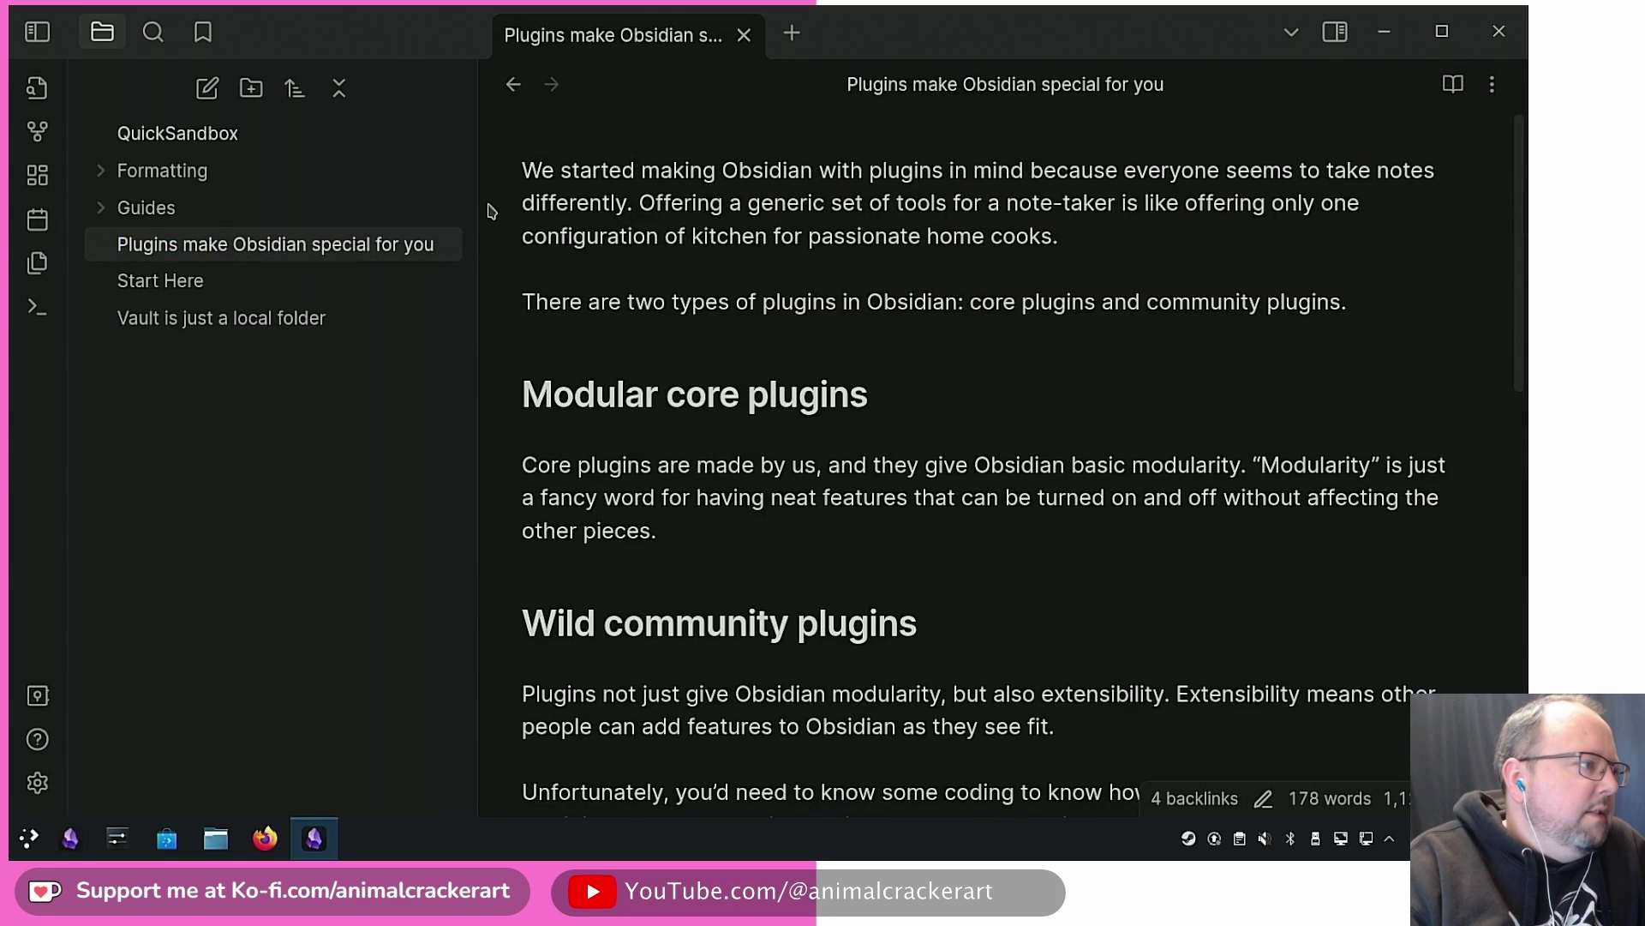
Step: Narrow the file explorer sidebar and expand the Formatting folder
{"action": "left_click_drag", "start_coordinate": [473, 180], "coordinate": [342, 172]}
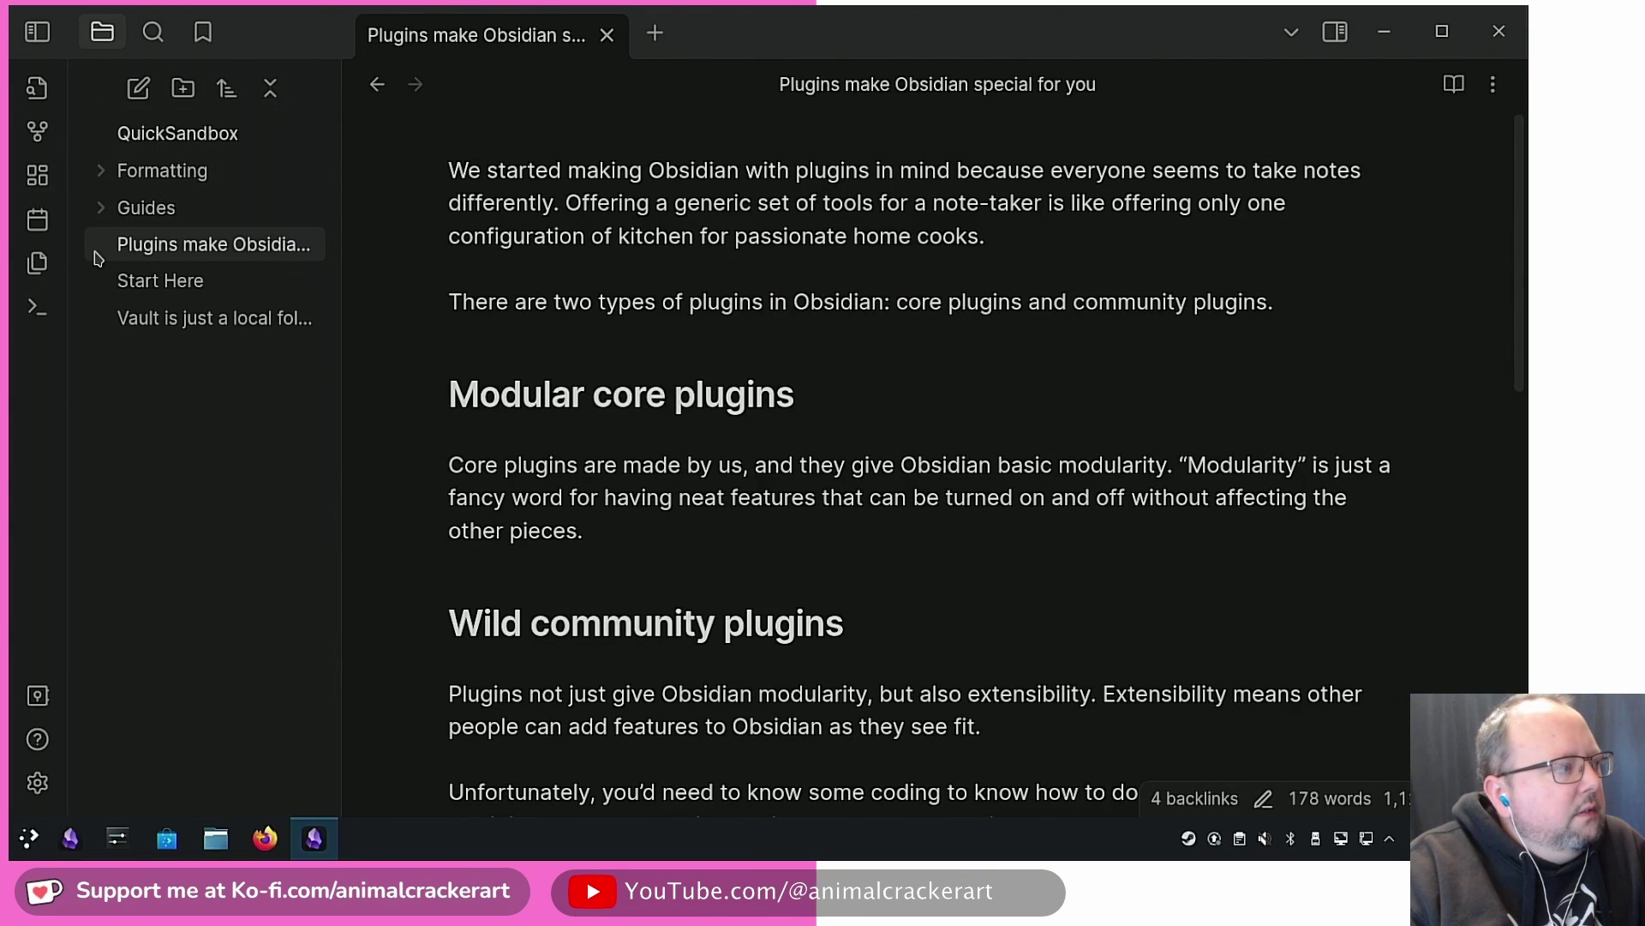
{"action": "left_click", "coordinate": [100, 174]}
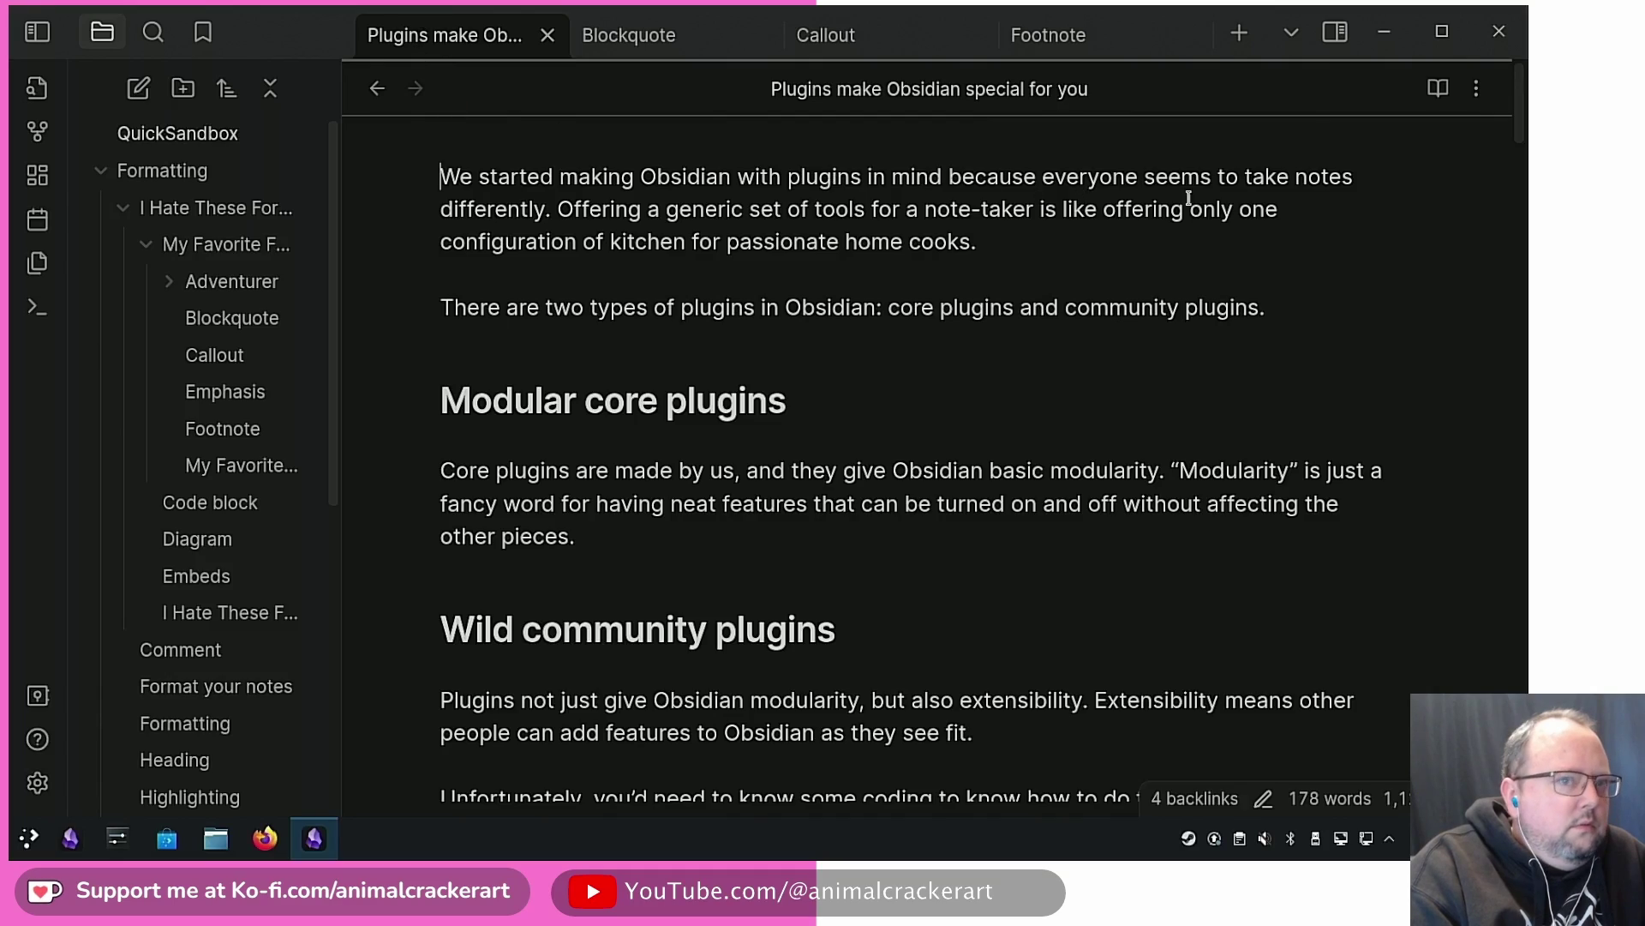
Step: Scroll the continuous stack and collapse the plugins note's linked mentions to headings only
{"action": "scroll", "coordinate": [1397, 272], "scroll_direction": "down", "scroll_amount": 10}
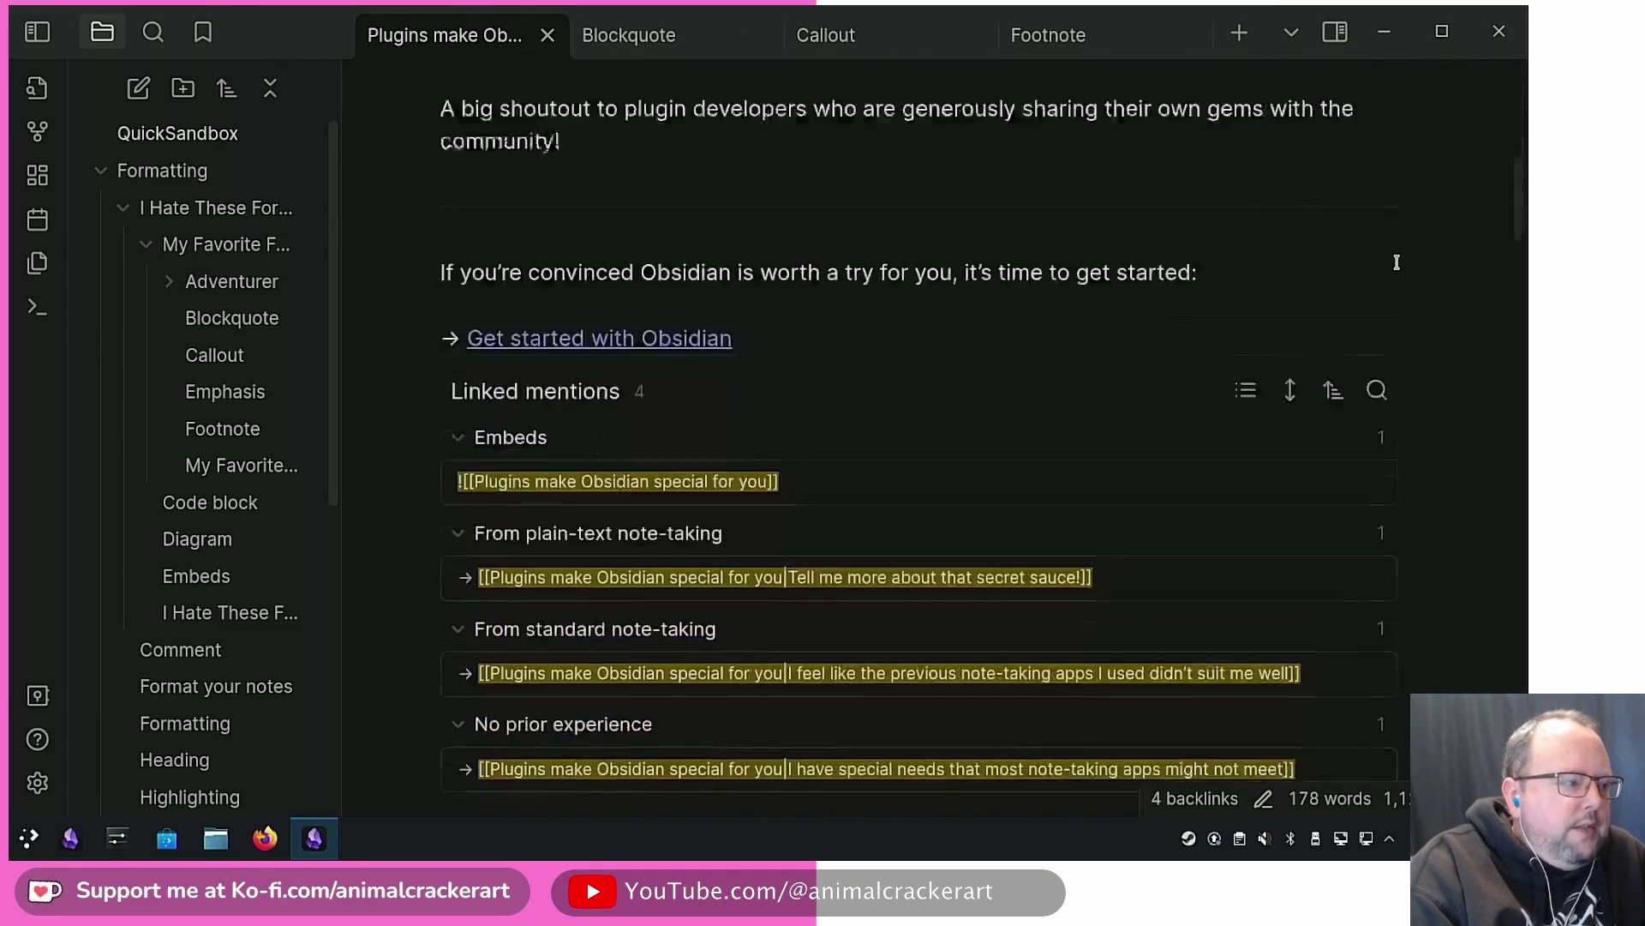
{"action": "scroll", "coordinate": [1396, 262], "scroll_direction": "down", "scroll_amount": 4}
{"action": "scroll", "coordinate": [1120, 220], "scroll_direction": "up", "scroll_amount": 5}
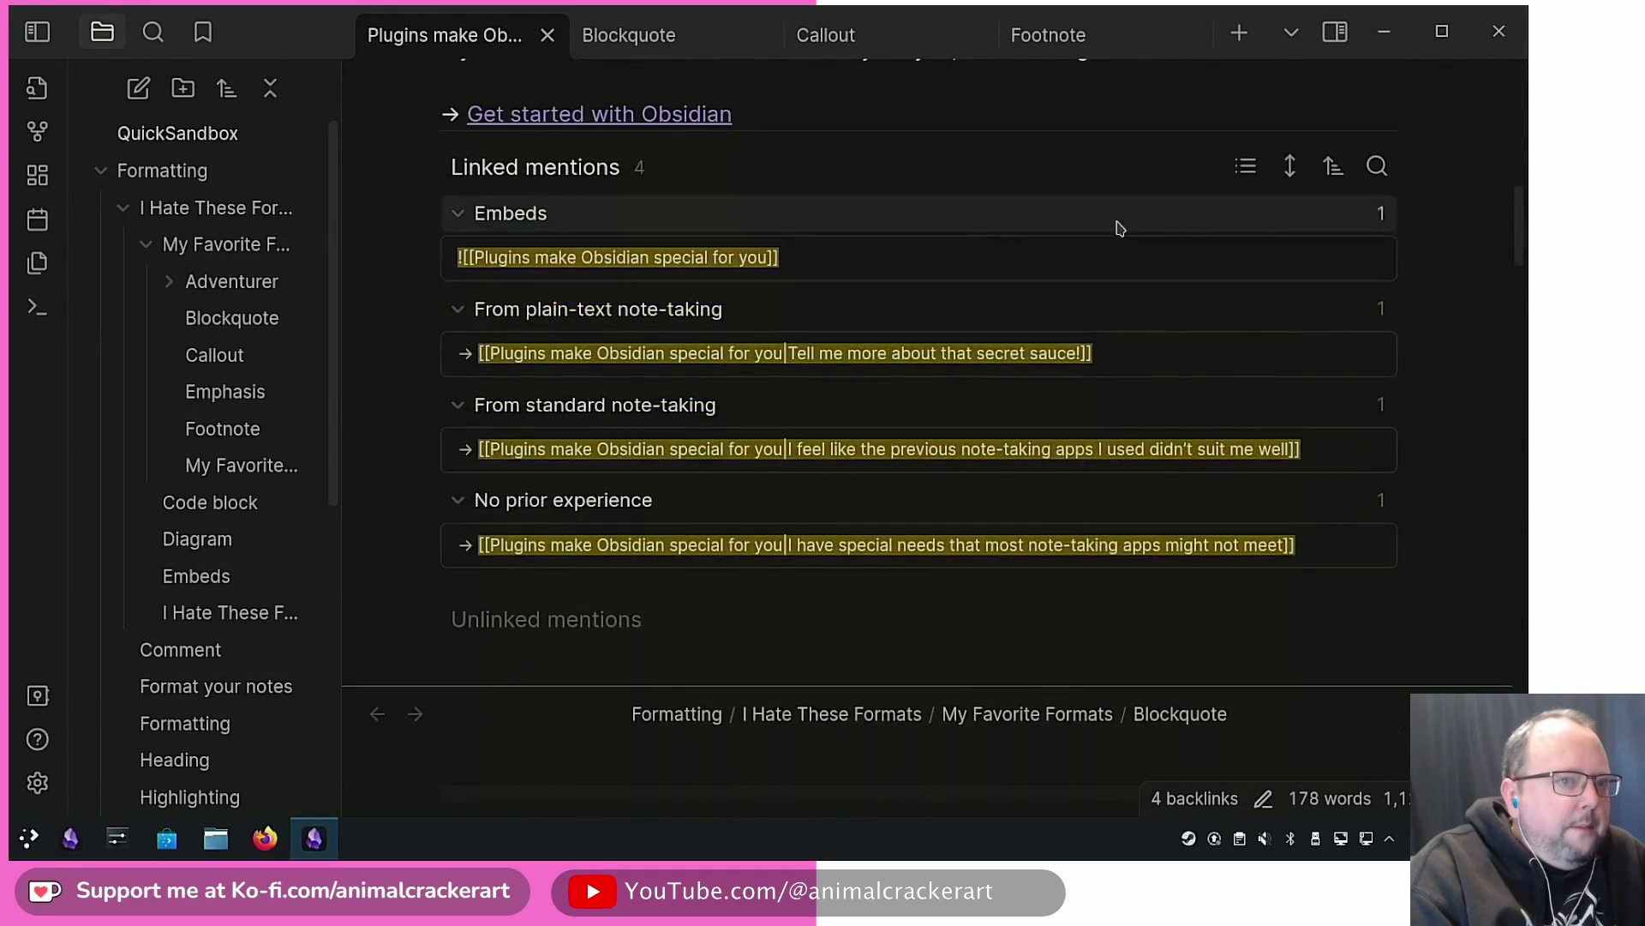
{"action": "scroll", "coordinate": [1294, 289], "scroll_direction": "up", "scroll_amount": 5}
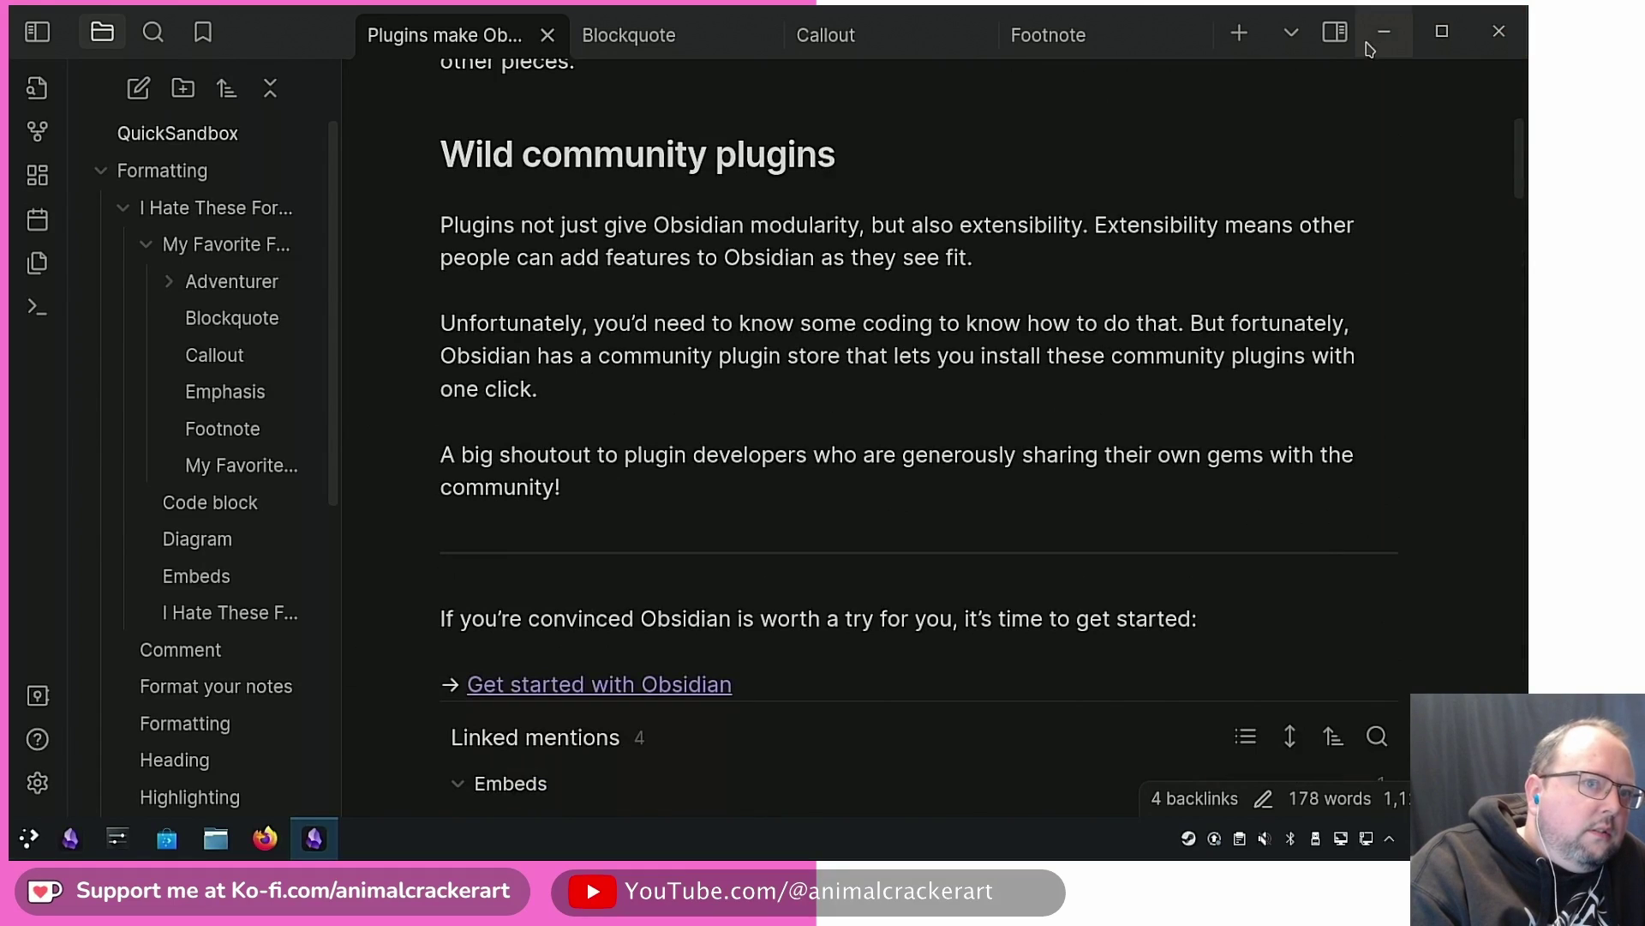
{"action": "scroll", "coordinate": [1240, 349], "scroll_direction": "down", "scroll_amount": 3}
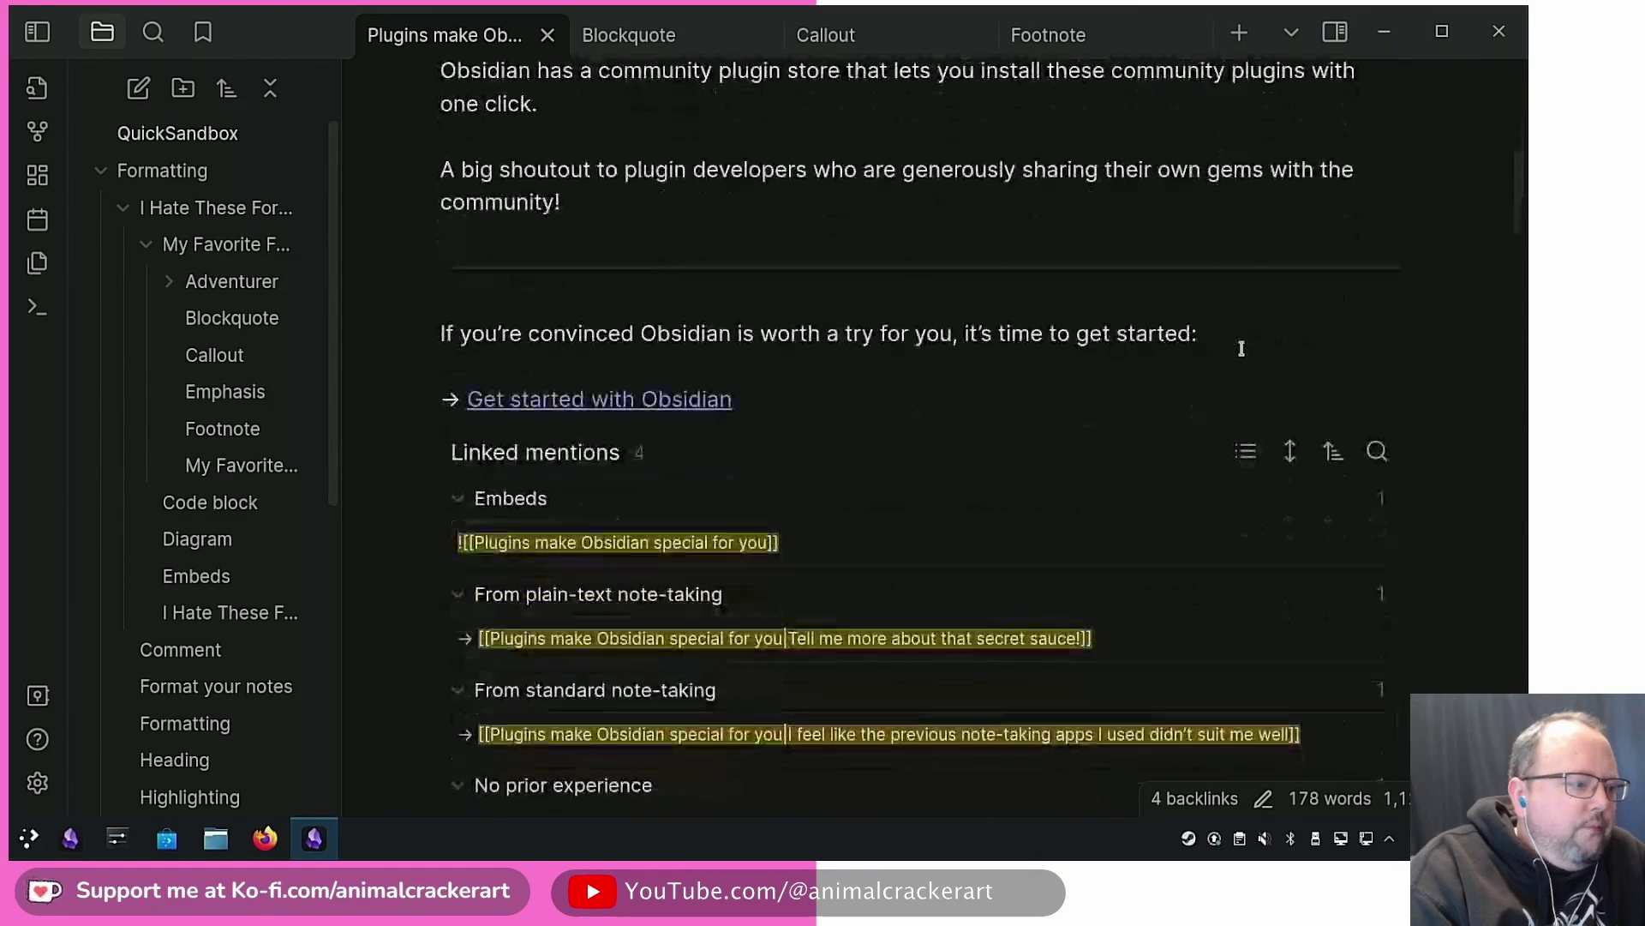
{"action": "left_click", "coordinate": [1245, 454]}
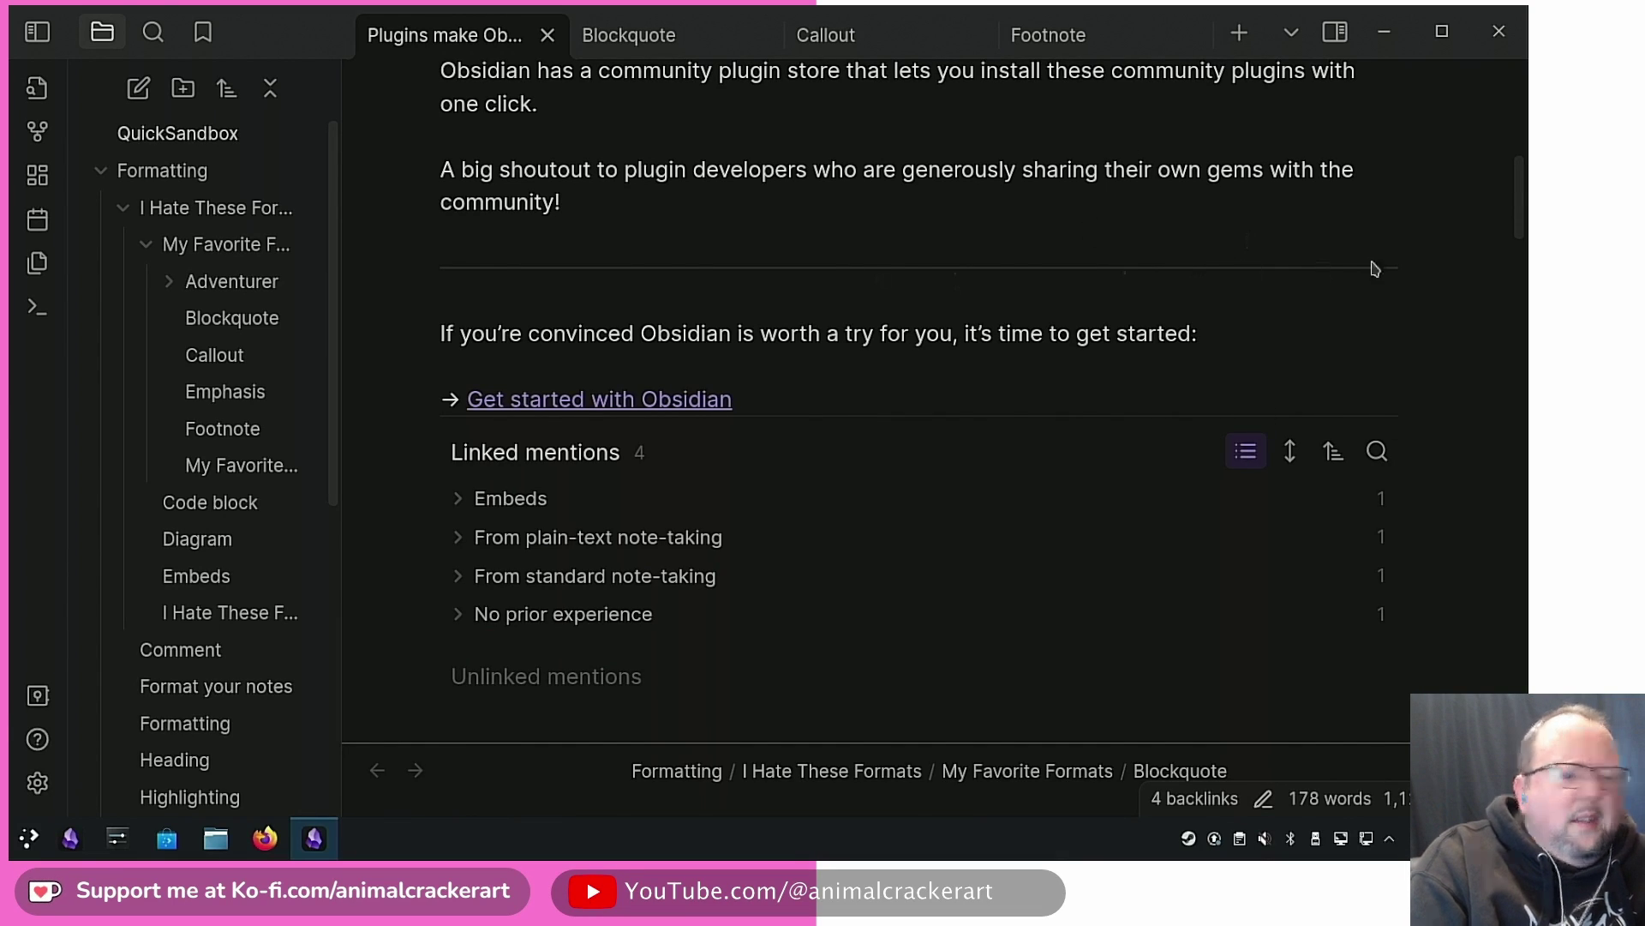
Step: Scroll down past the Blockquote and Callout sections until the Footnote note appears
{"action": "scroll", "coordinate": [1457, 249], "scroll_direction": "down", "scroll_amount": 6}
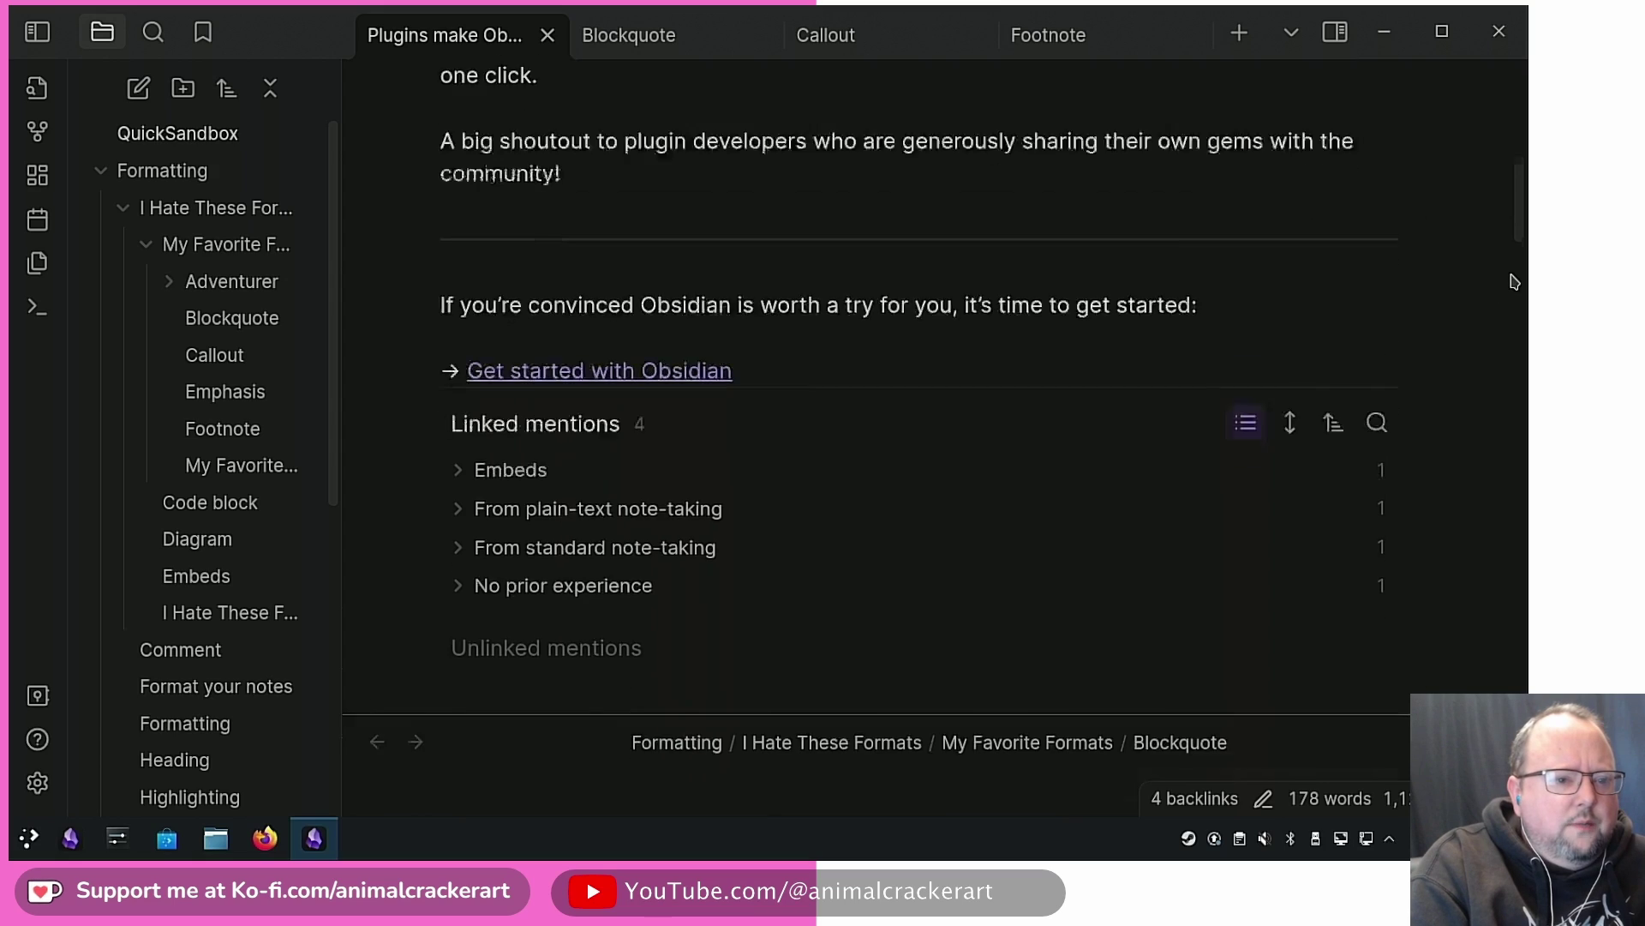
{"action": "scroll", "coordinate": [1514, 281], "scroll_direction": "up", "scroll_amount": 6}
{"action": "scroll", "coordinate": [1513, 281], "scroll_direction": "up", "scroll_amount": 6}
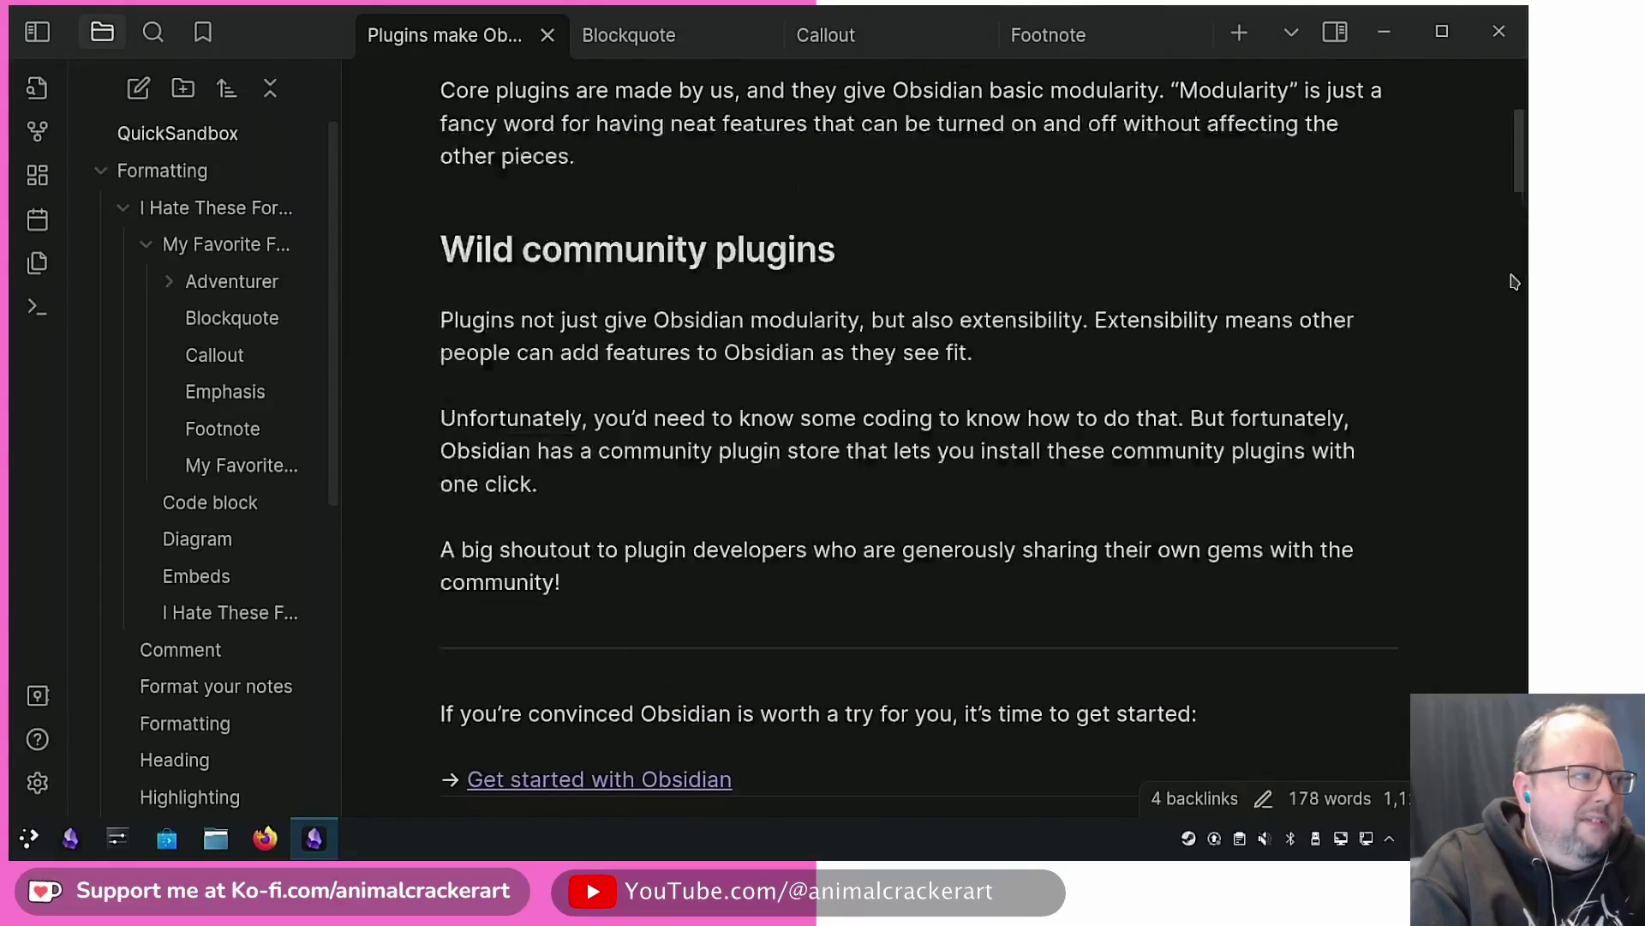
{"action": "scroll", "coordinate": [1512, 283], "scroll_direction": "down", "scroll_amount": 12}
{"action": "scroll", "coordinate": [1508, 281], "scroll_direction": "down", "scroll_amount": 2}
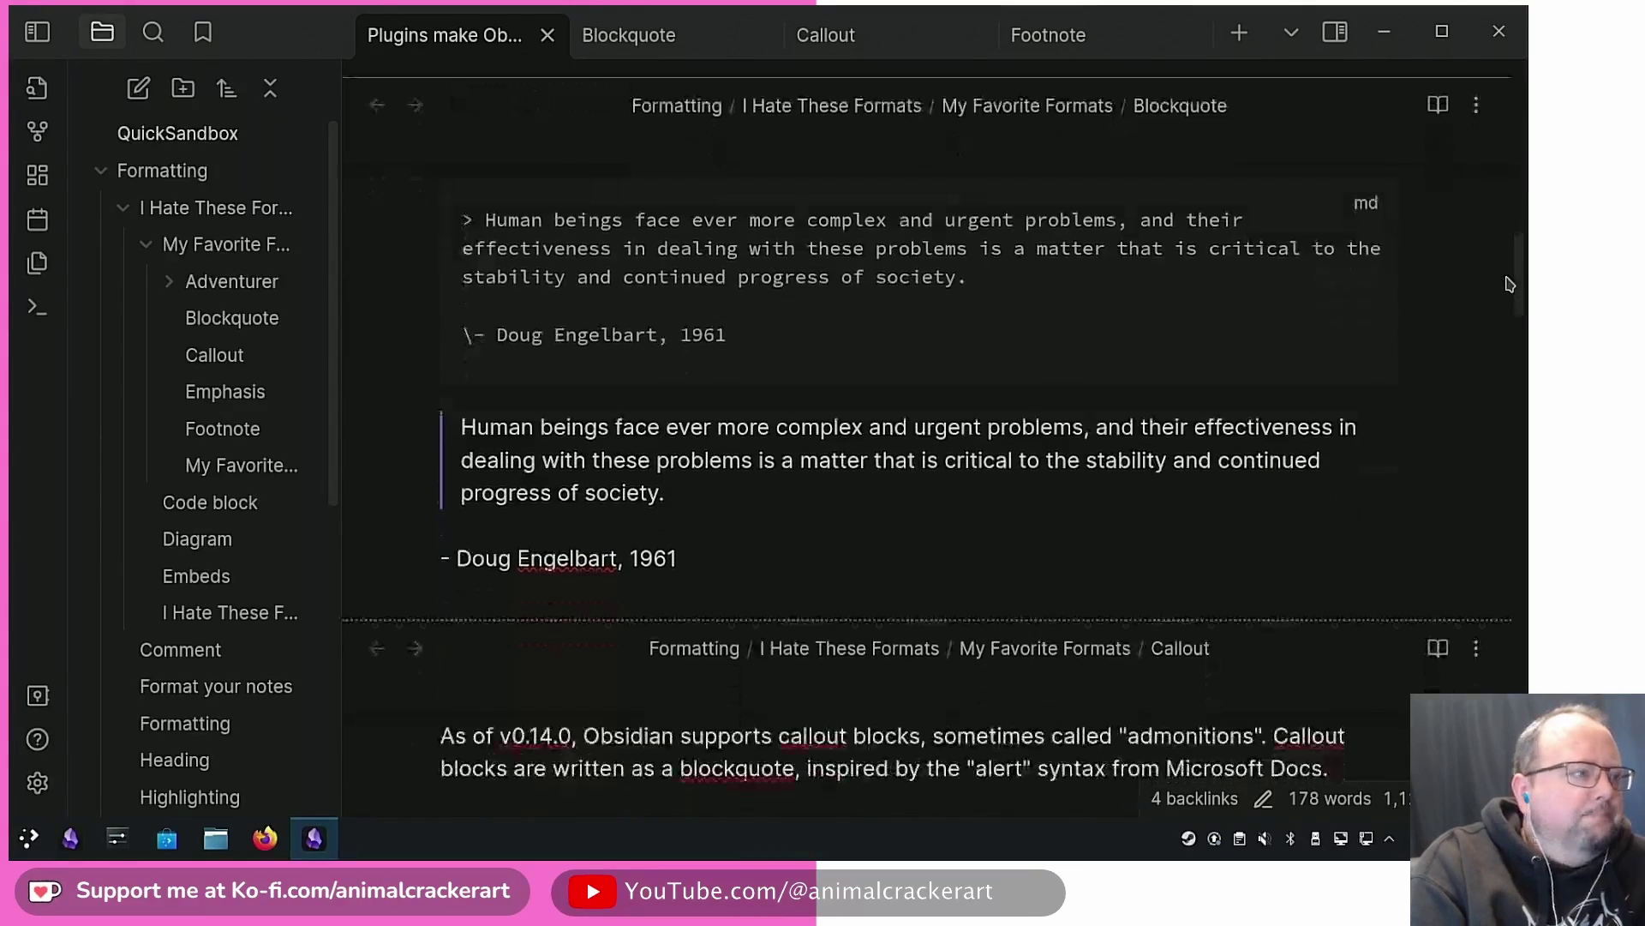
{"action": "scroll", "coordinate": [1506, 280], "scroll_direction": "up", "scroll_amount": 6}
{"action": "scroll", "coordinate": [1029, 339], "scroll_direction": "down", "scroll_amount": 2}
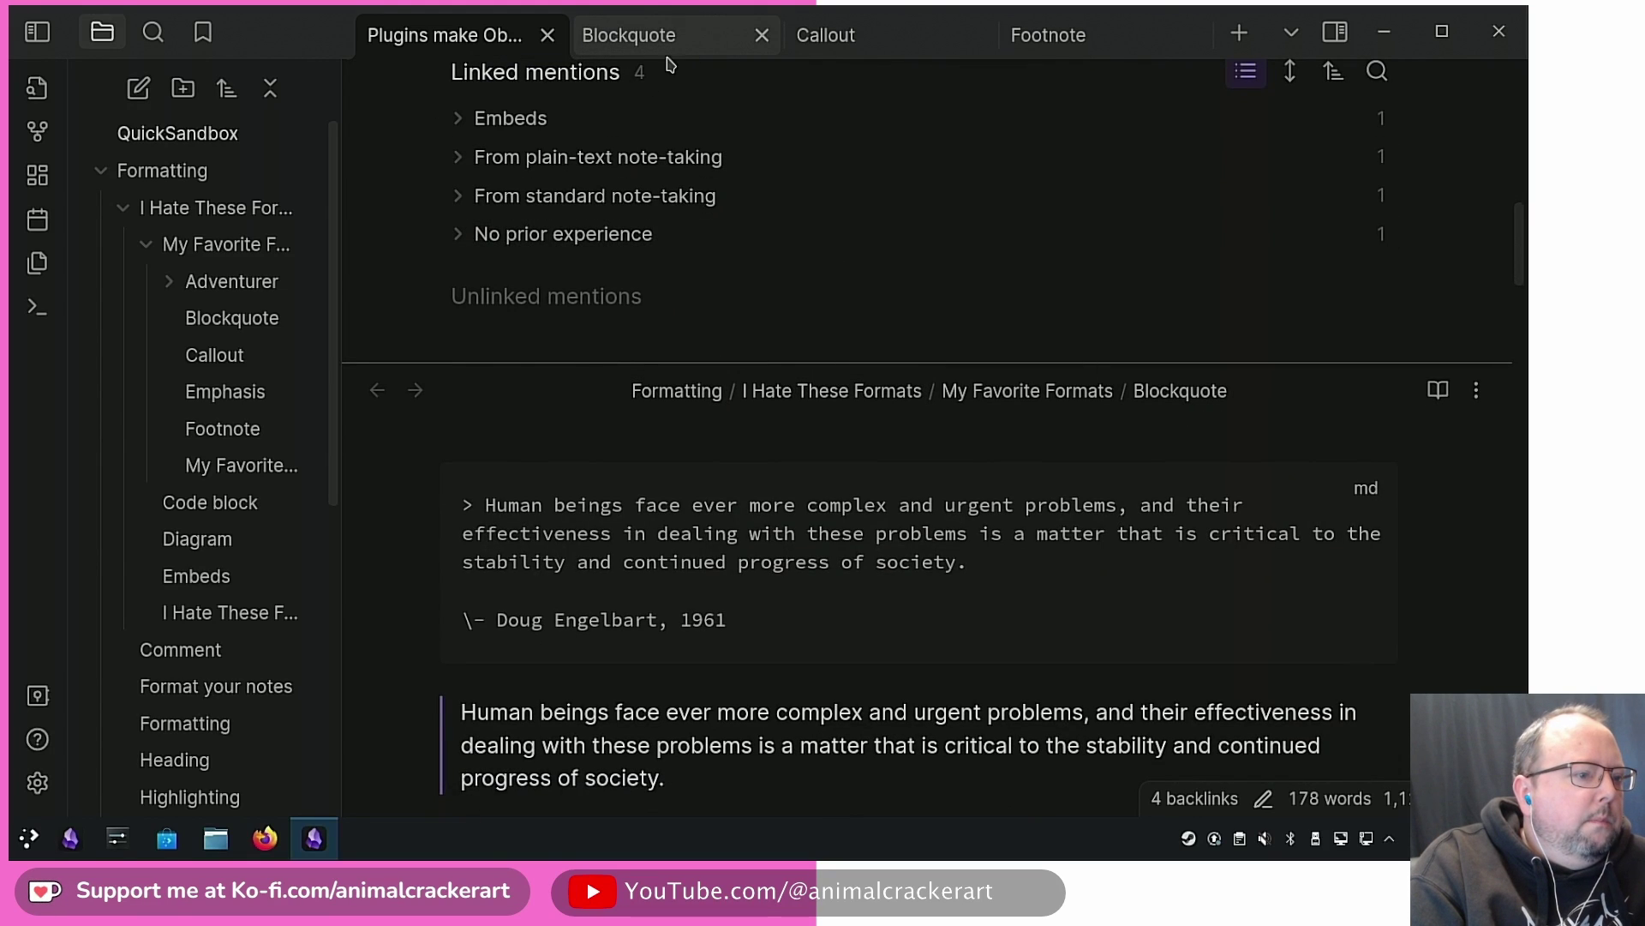
{"action": "scroll", "coordinate": [1138, 383], "scroll_direction": "down", "scroll_amount": 8}
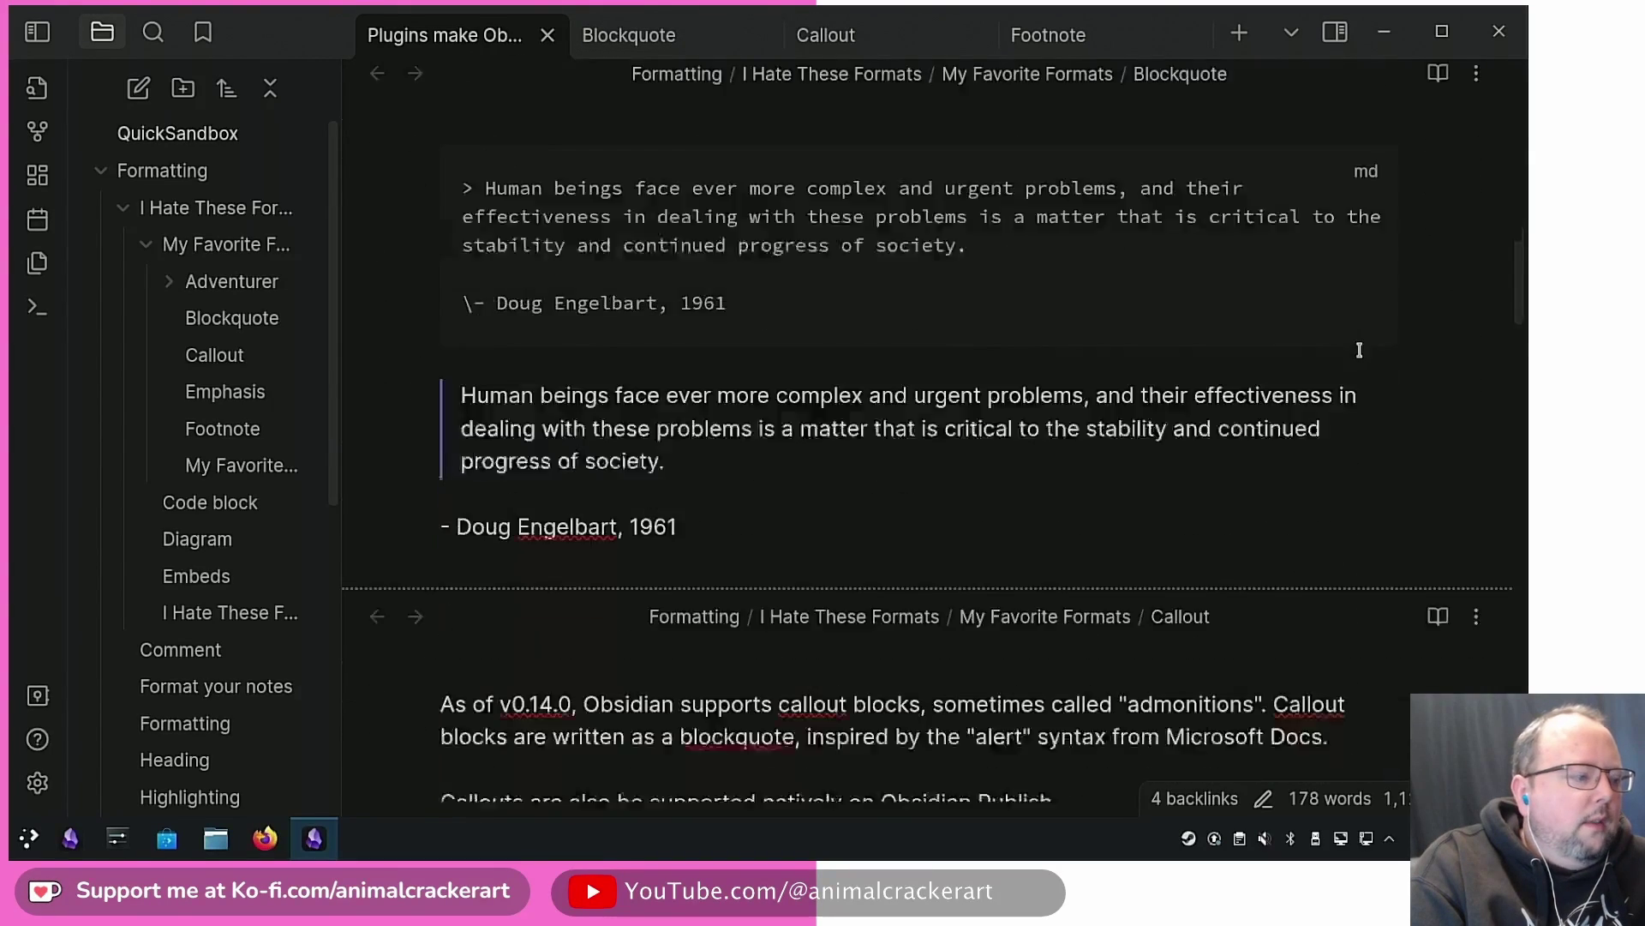
{"action": "scroll", "coordinate": [1347, 342], "scroll_direction": "down", "scroll_amount": 20}
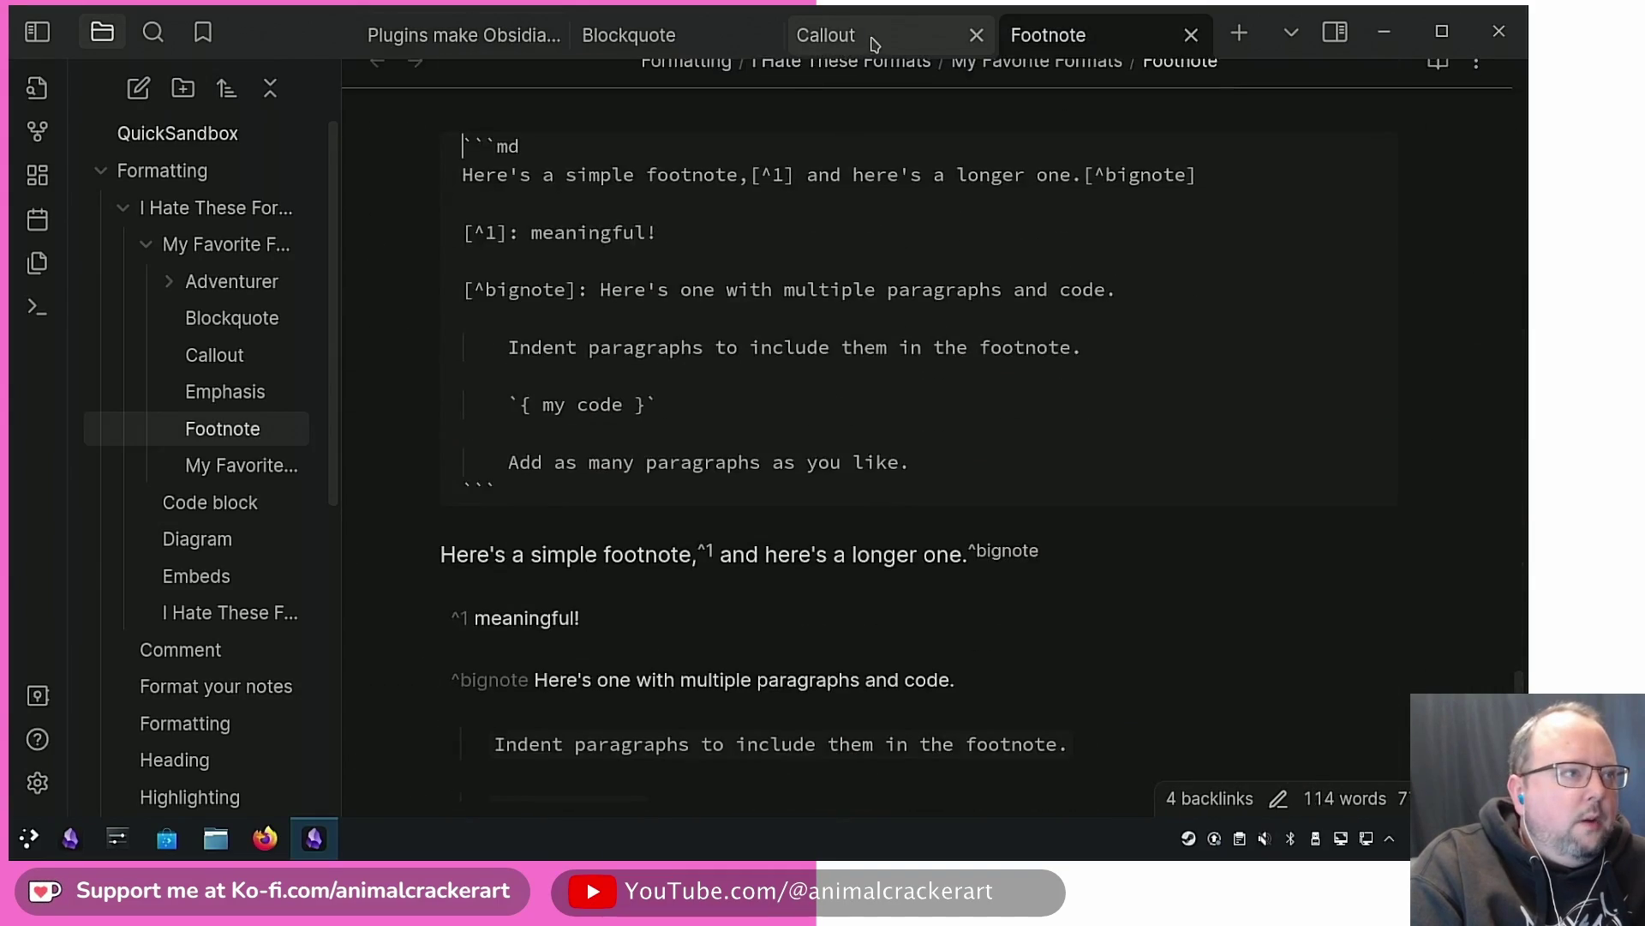
Step: Switch to the Callout and Footnote tabs and open the My Favorite Formats folder's context menu
{"action": "left_click", "coordinate": [827, 34]}
{"action": "left_click", "coordinate": [1084, 45]}
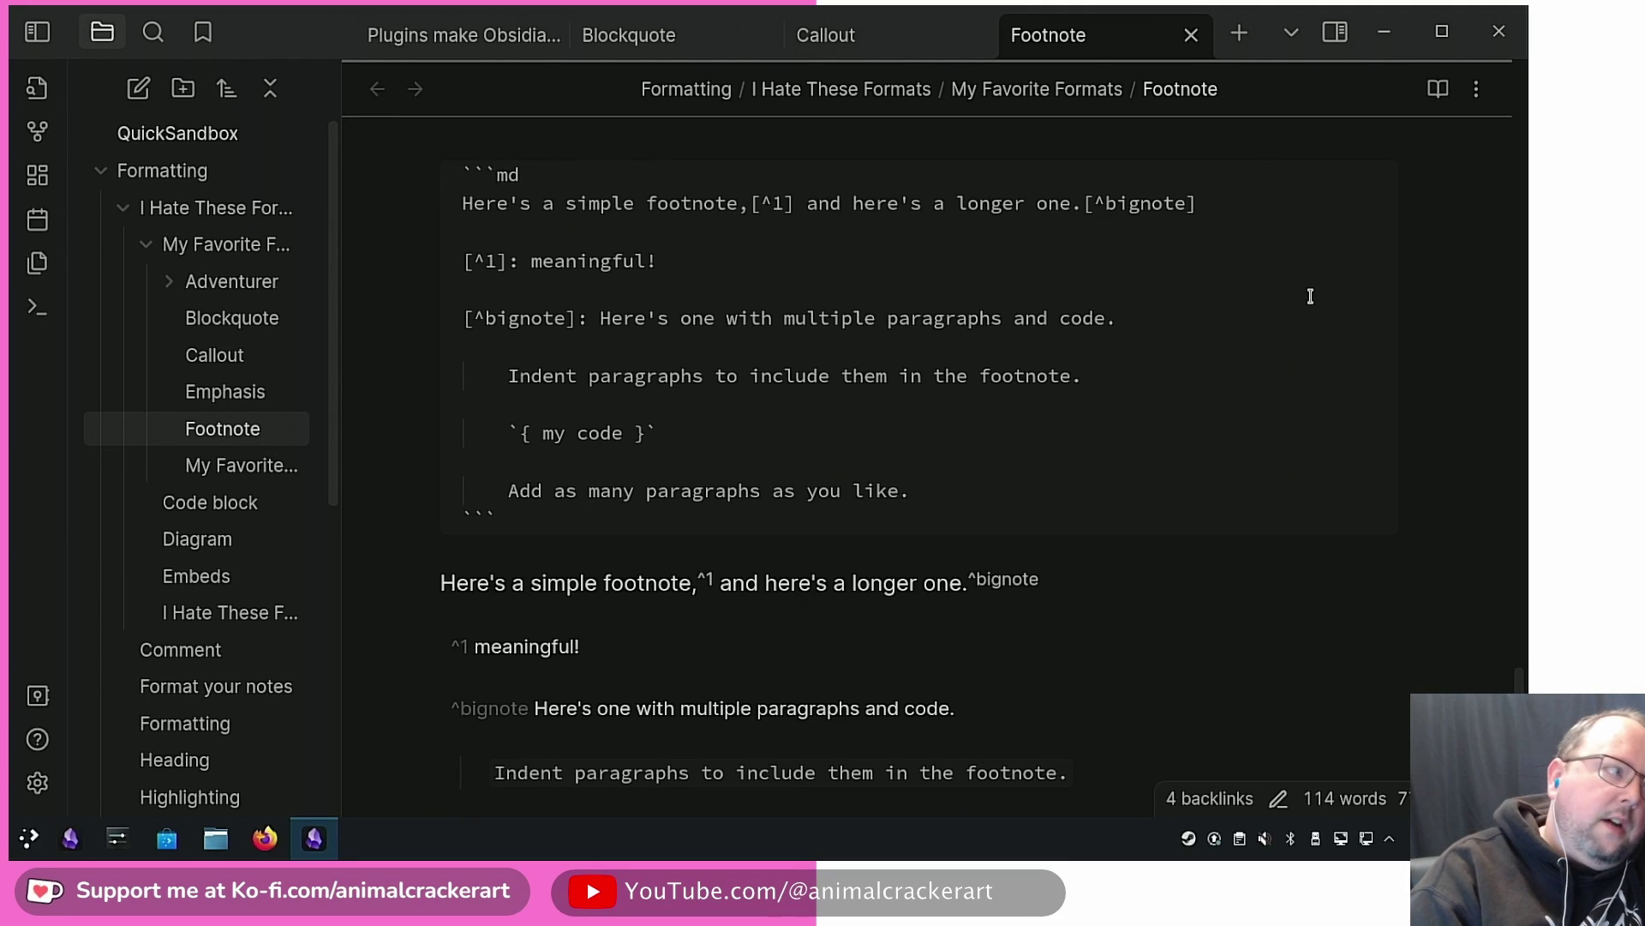
{"action": "right_click", "coordinate": [219, 246]}
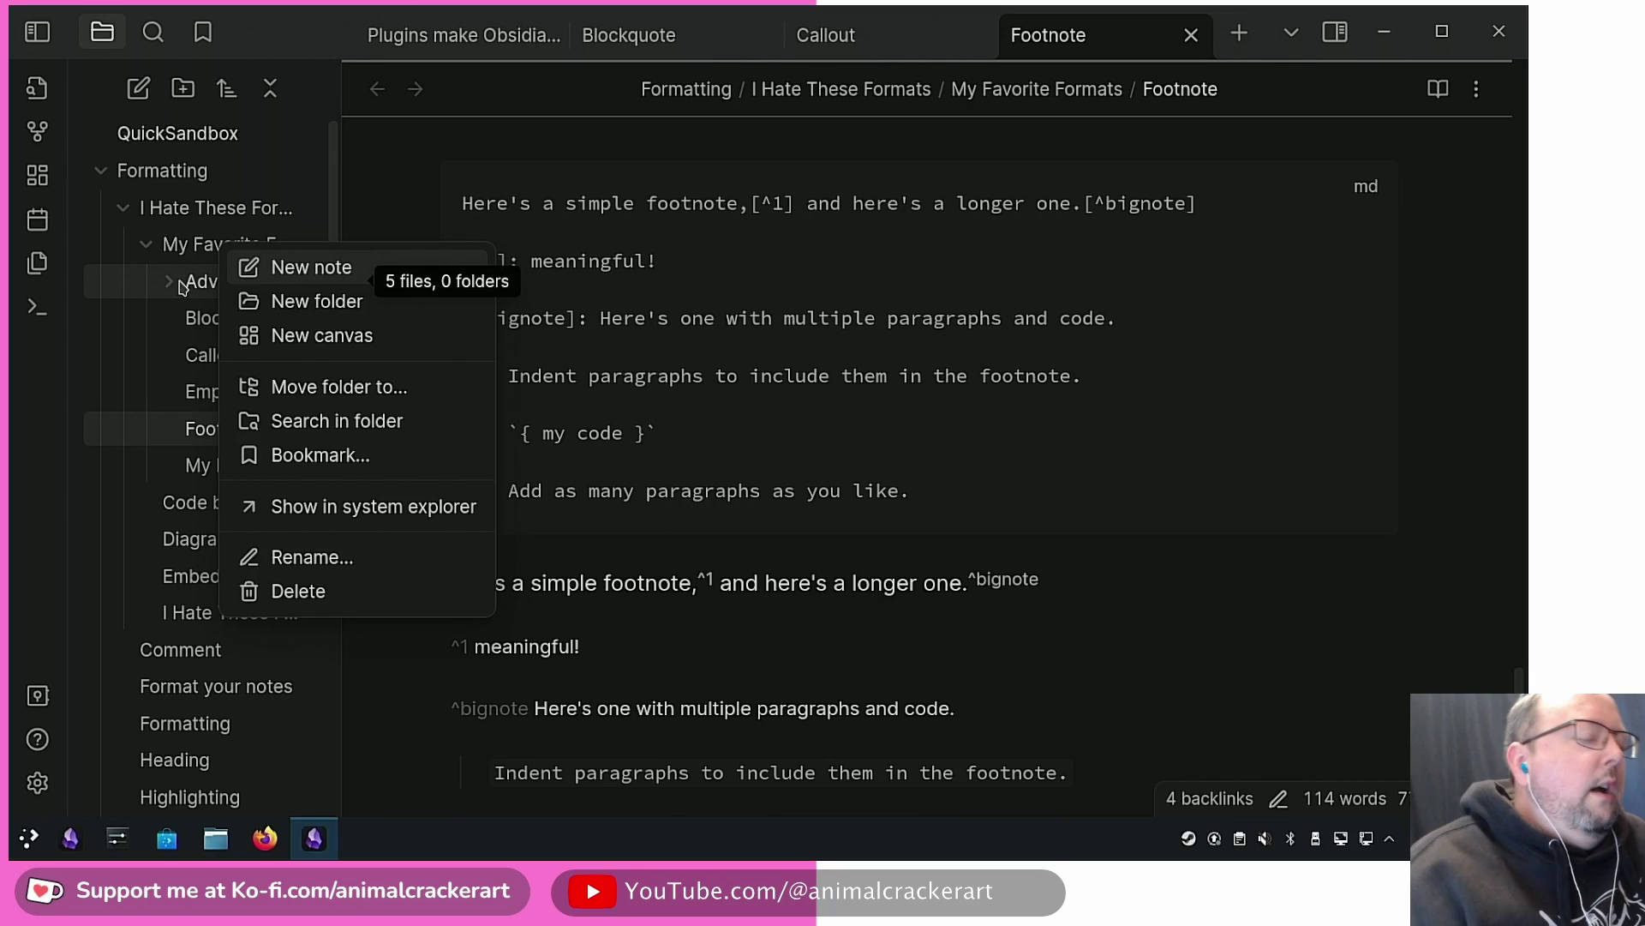
Step: Drag the Blockquote tab ahead of Footnote in the tab order
{"action": "scroll", "coordinate": [1188, 331], "scroll_direction": "down", "scroll_amount": 5}
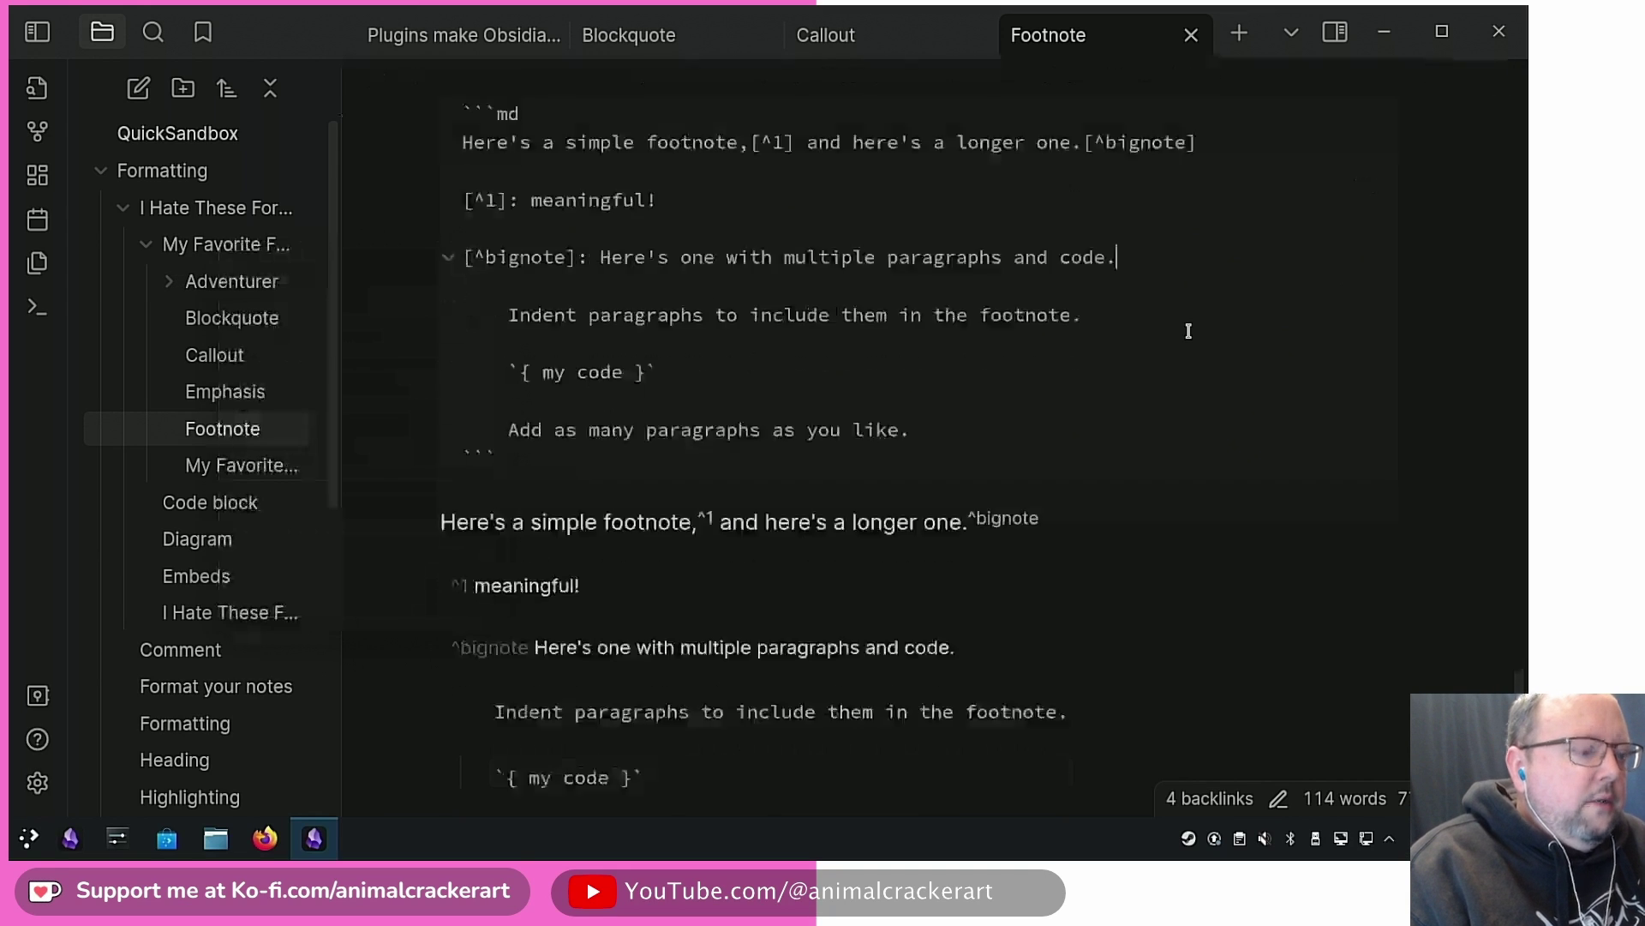
{"action": "left_click_drag", "start_coordinate": [1048, 34], "coordinate": [822, 76]}
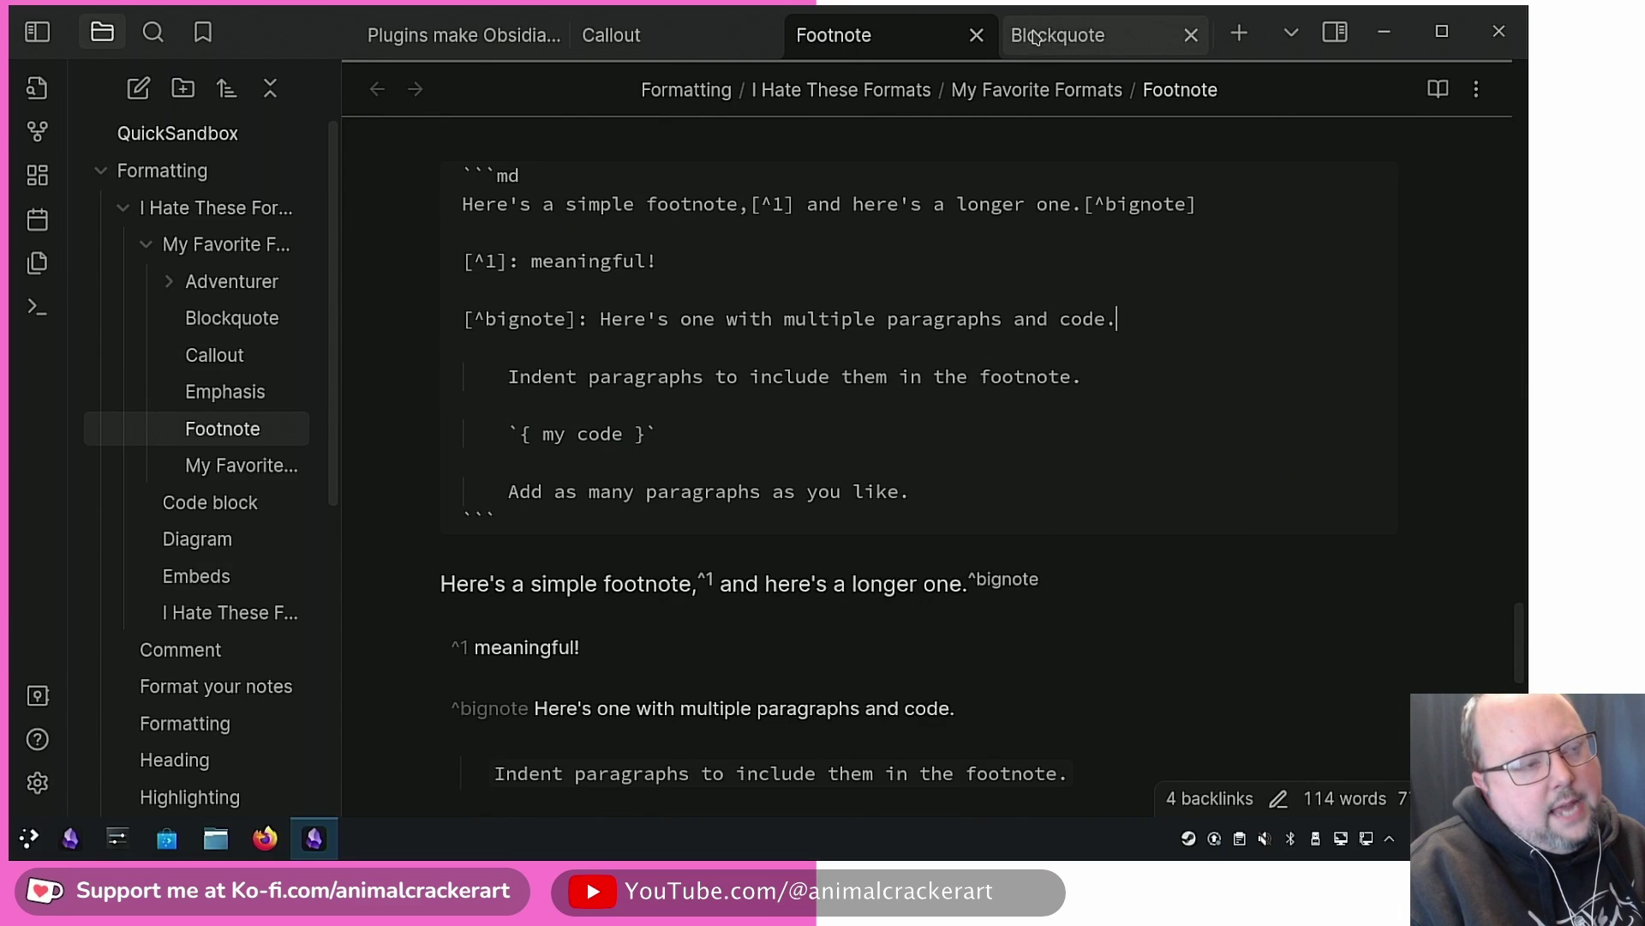
{"action": "left_click_drag", "start_coordinate": [1059, 36], "coordinate": [852, 43]}
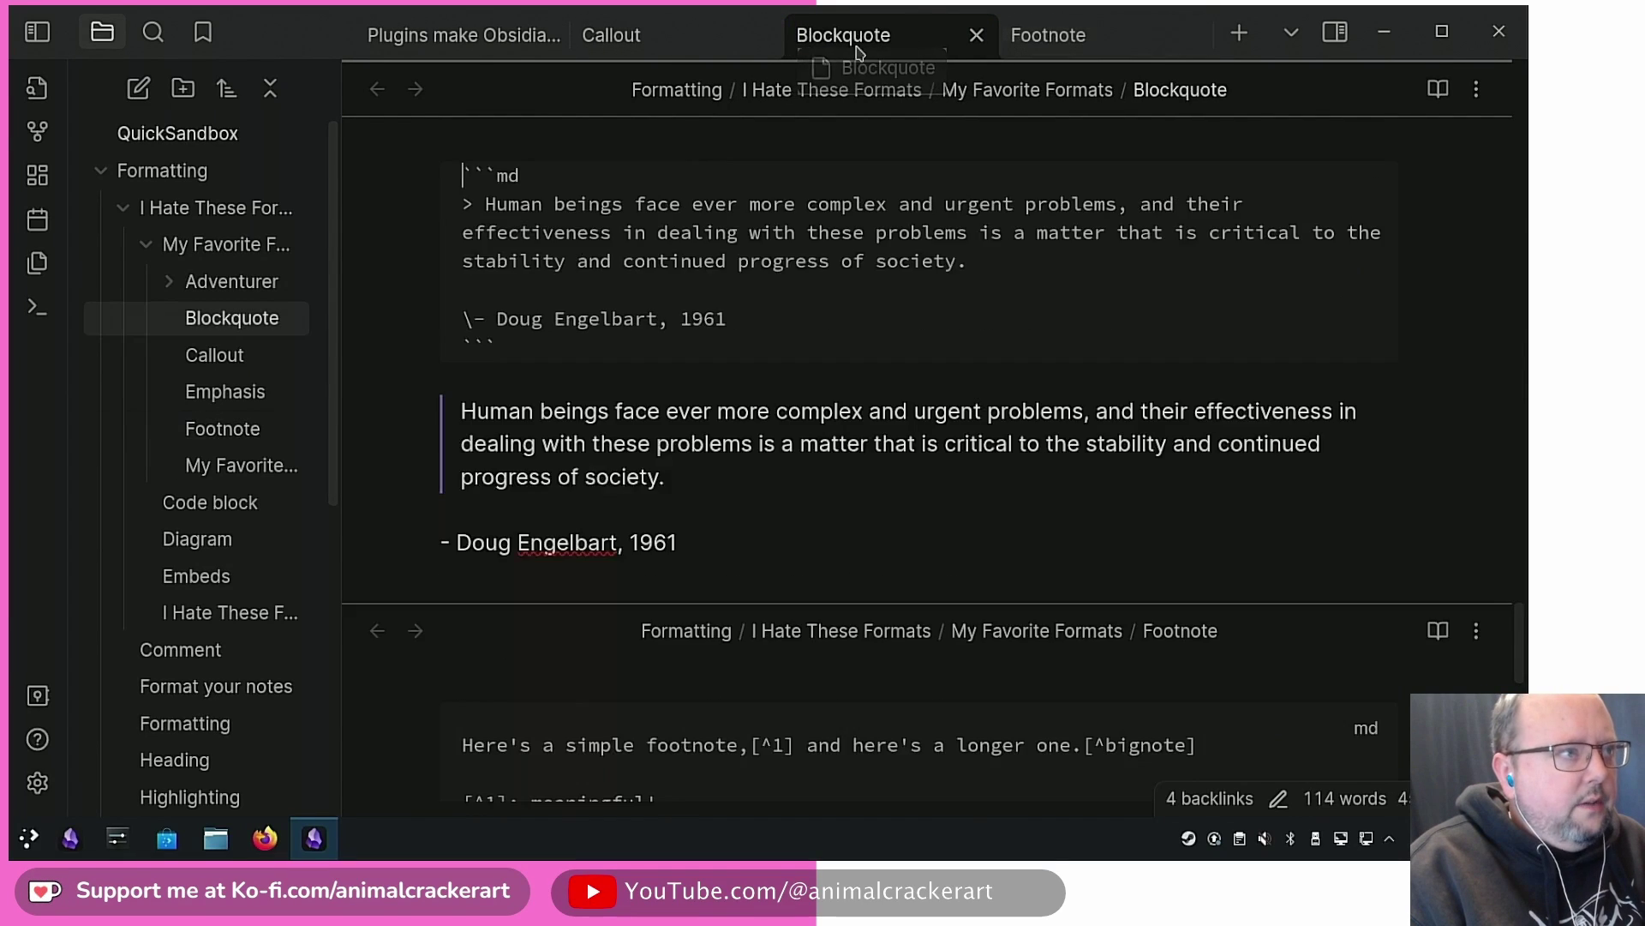
{"action": "scroll", "coordinate": [1088, 378], "scroll_direction": "down", "scroll_amount": 1}
{"action": "scroll", "coordinate": [789, 492], "scroll_direction": "up", "scroll_amount": 1}
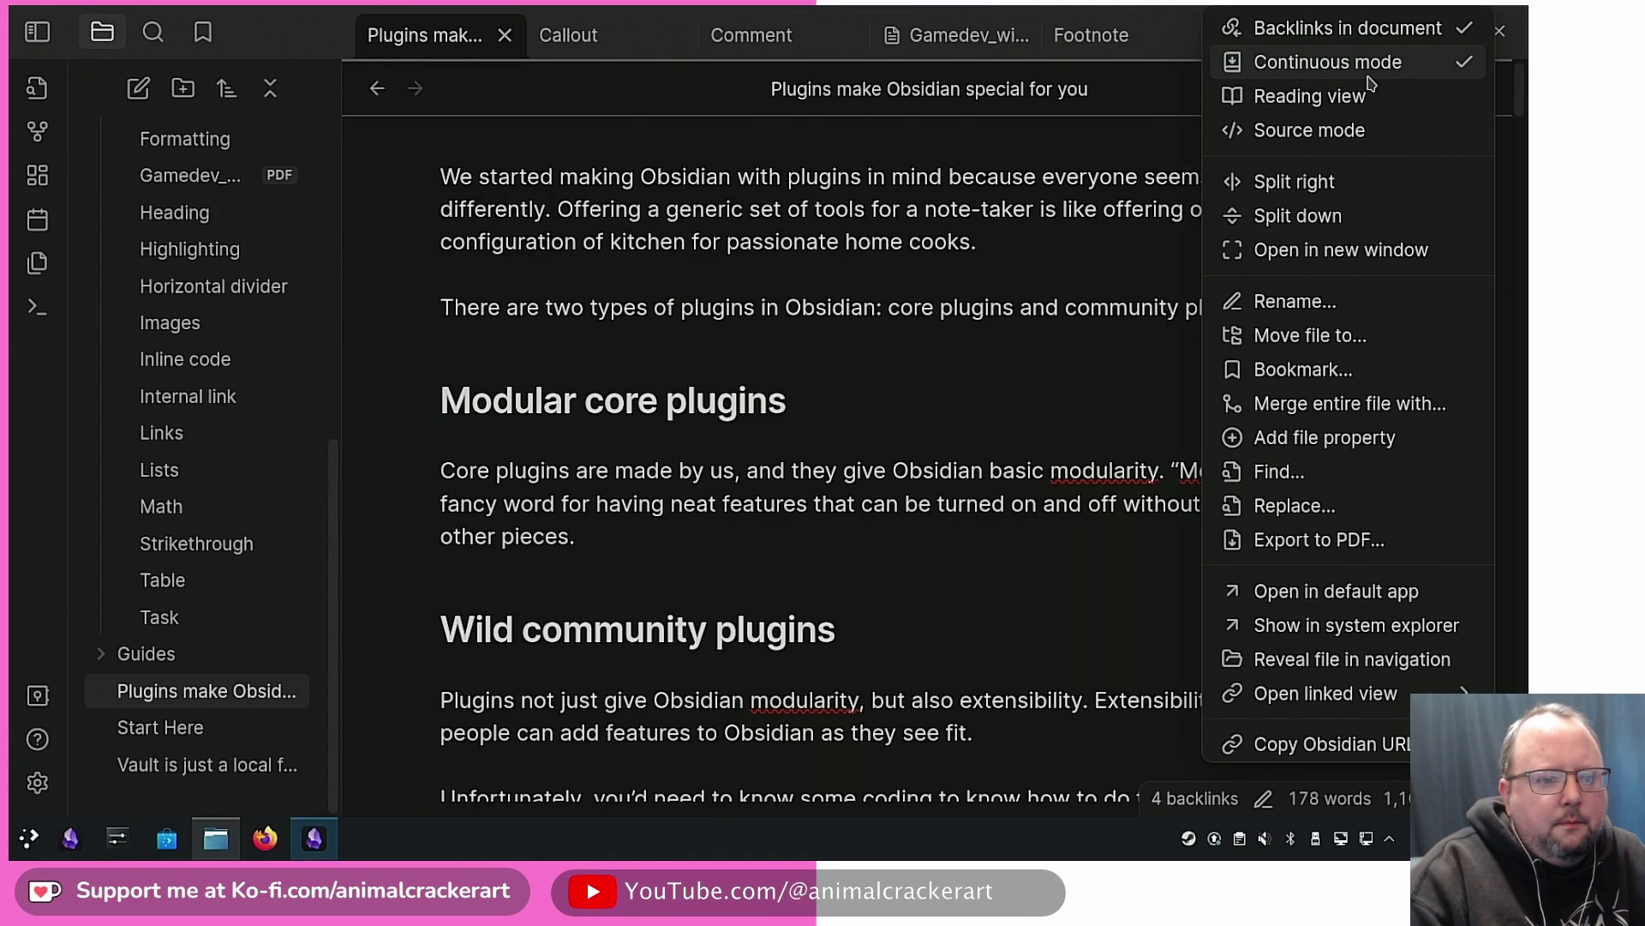
Step: Keep Continuous mode on, scroll through the stacked notes and Gamedev PDF, then jump to Footnote
{"action": "left_click", "coordinate": [1418, 71]}
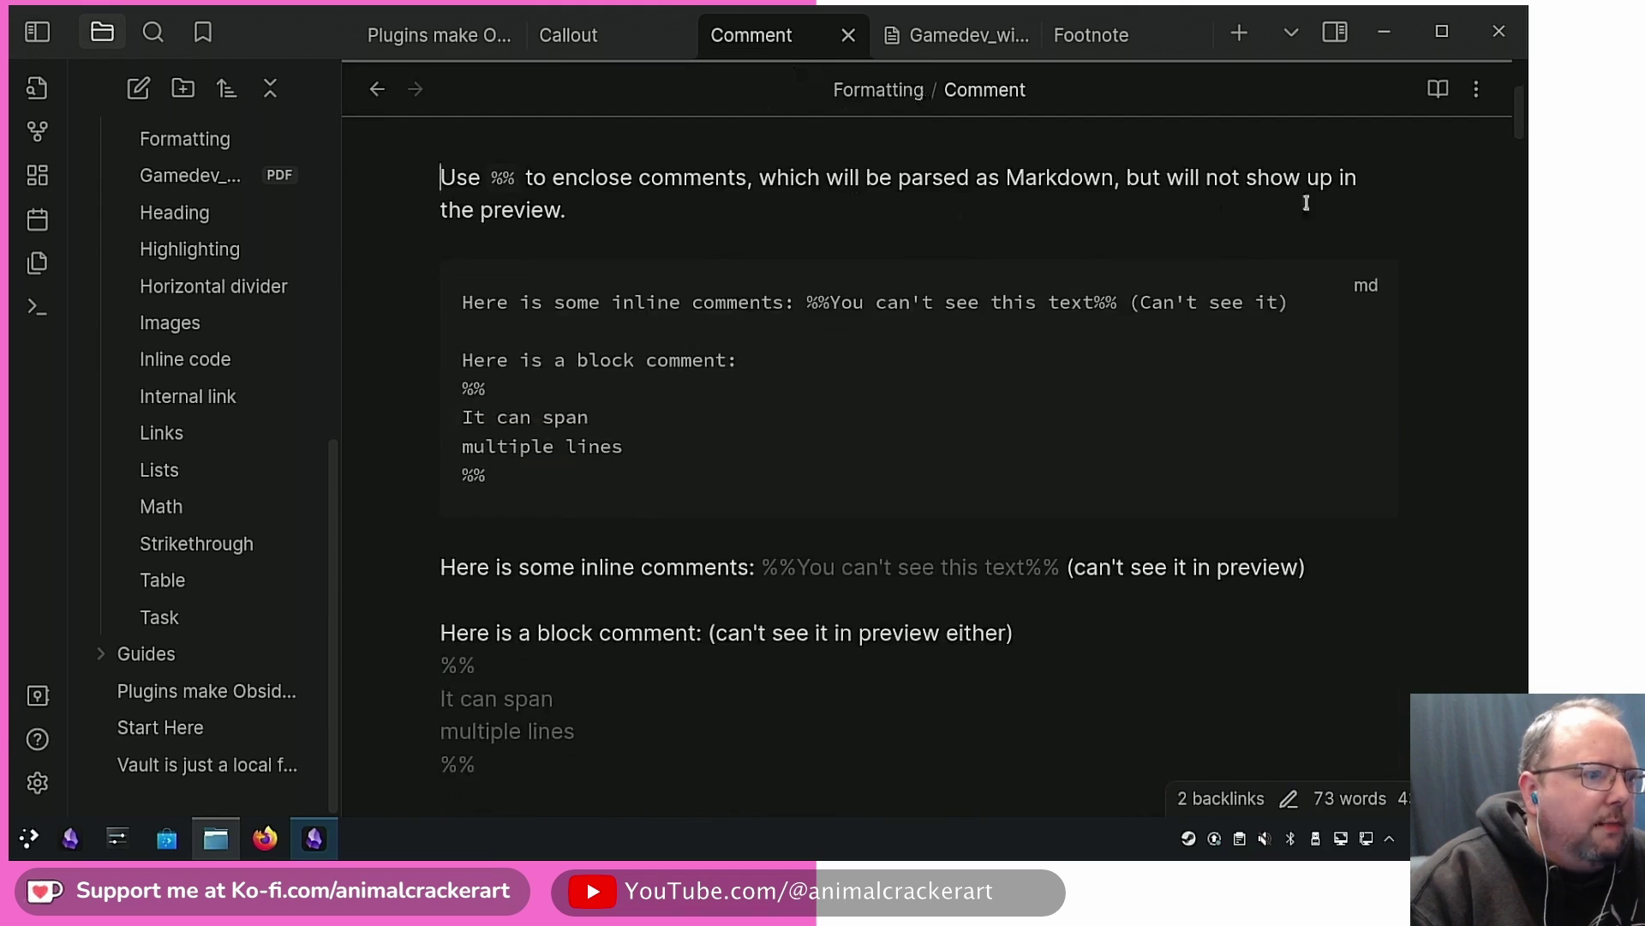
{"action": "scroll", "coordinate": [1147, 239], "scroll_direction": "down", "scroll_amount": 8}
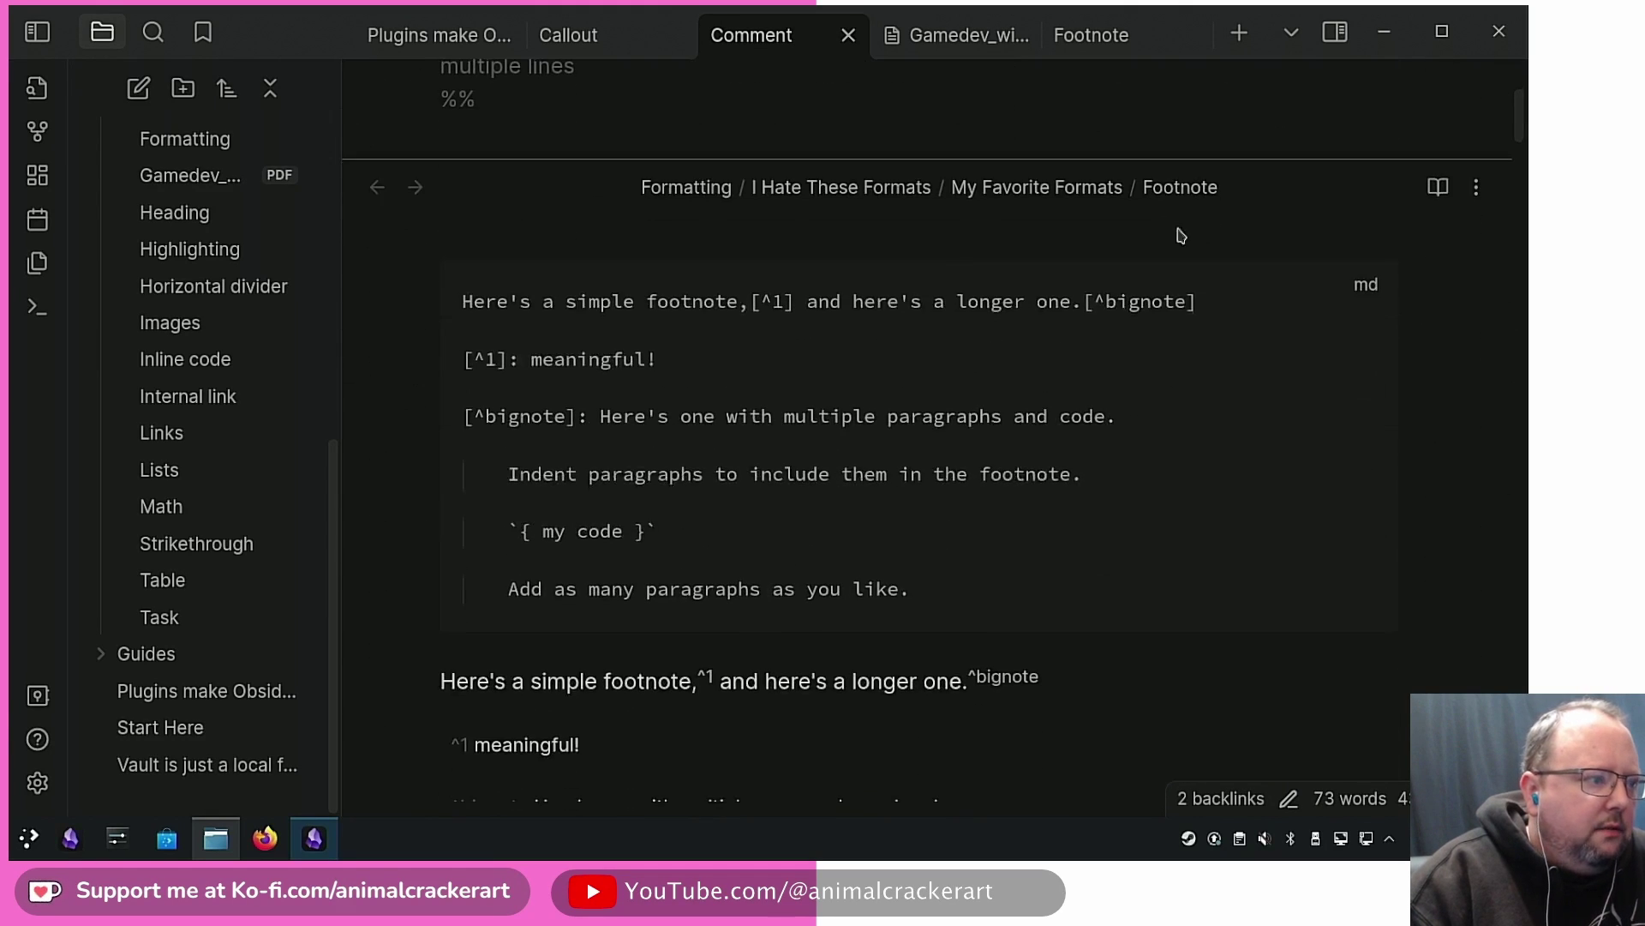
{"action": "scroll", "coordinate": [1258, 216], "scroll_direction": "down", "scroll_amount": 6}
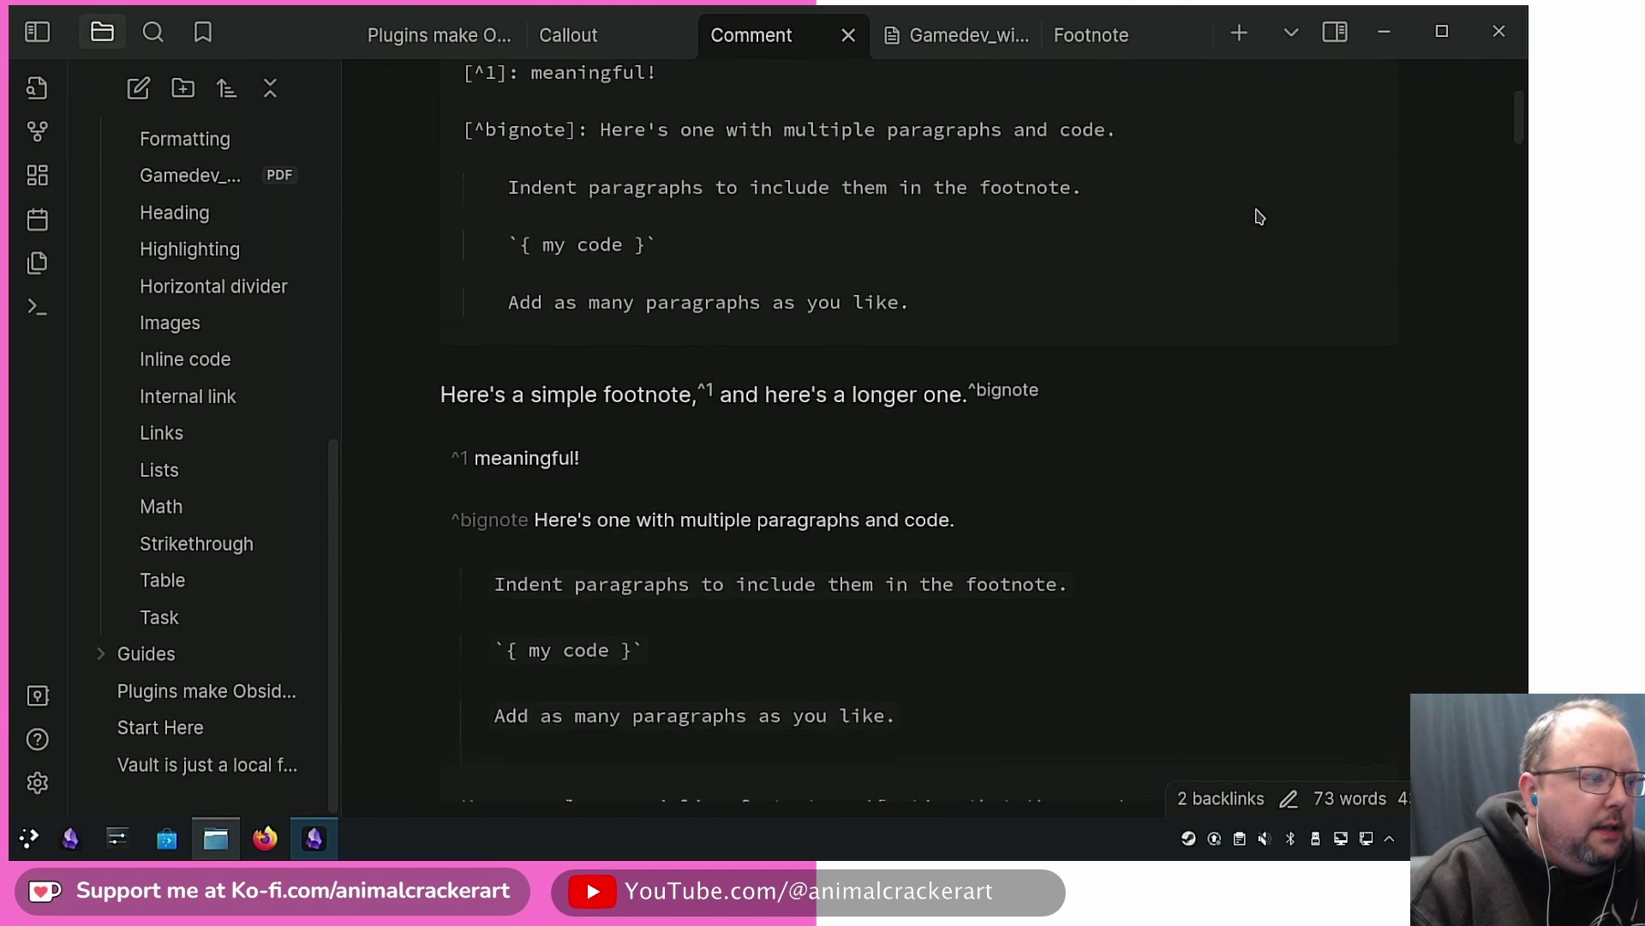
{"action": "scroll", "coordinate": [1258, 216], "scroll_direction": "down", "scroll_amount": 15}
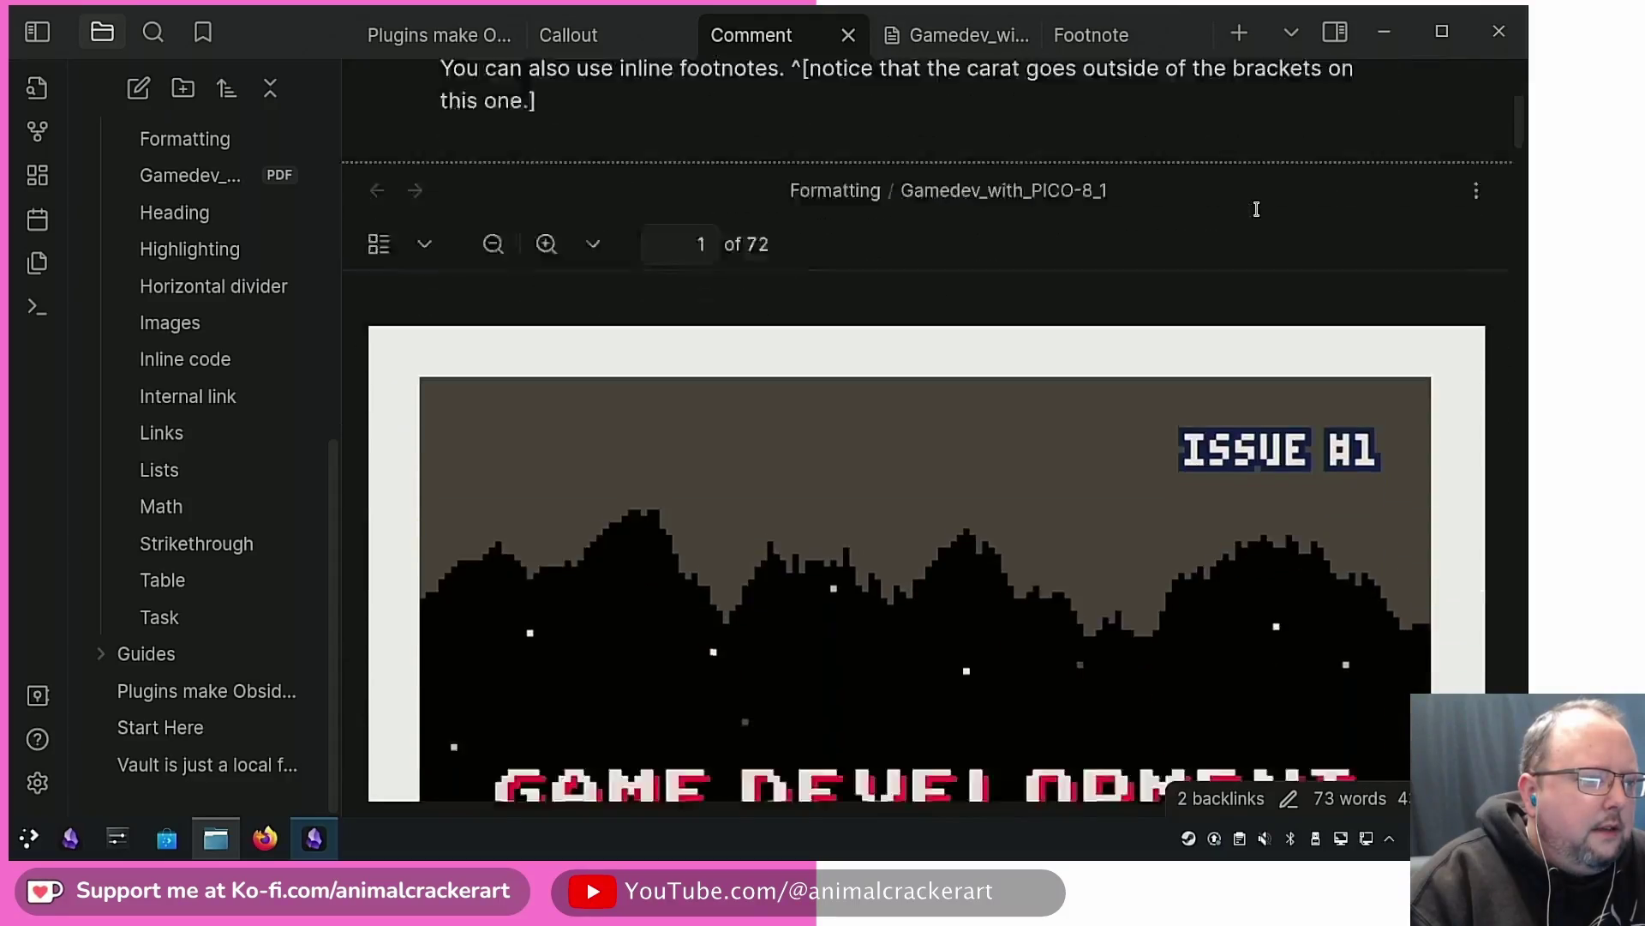
{"action": "scroll", "coordinate": [1258, 210], "scroll_direction": "down", "scroll_amount": 20}
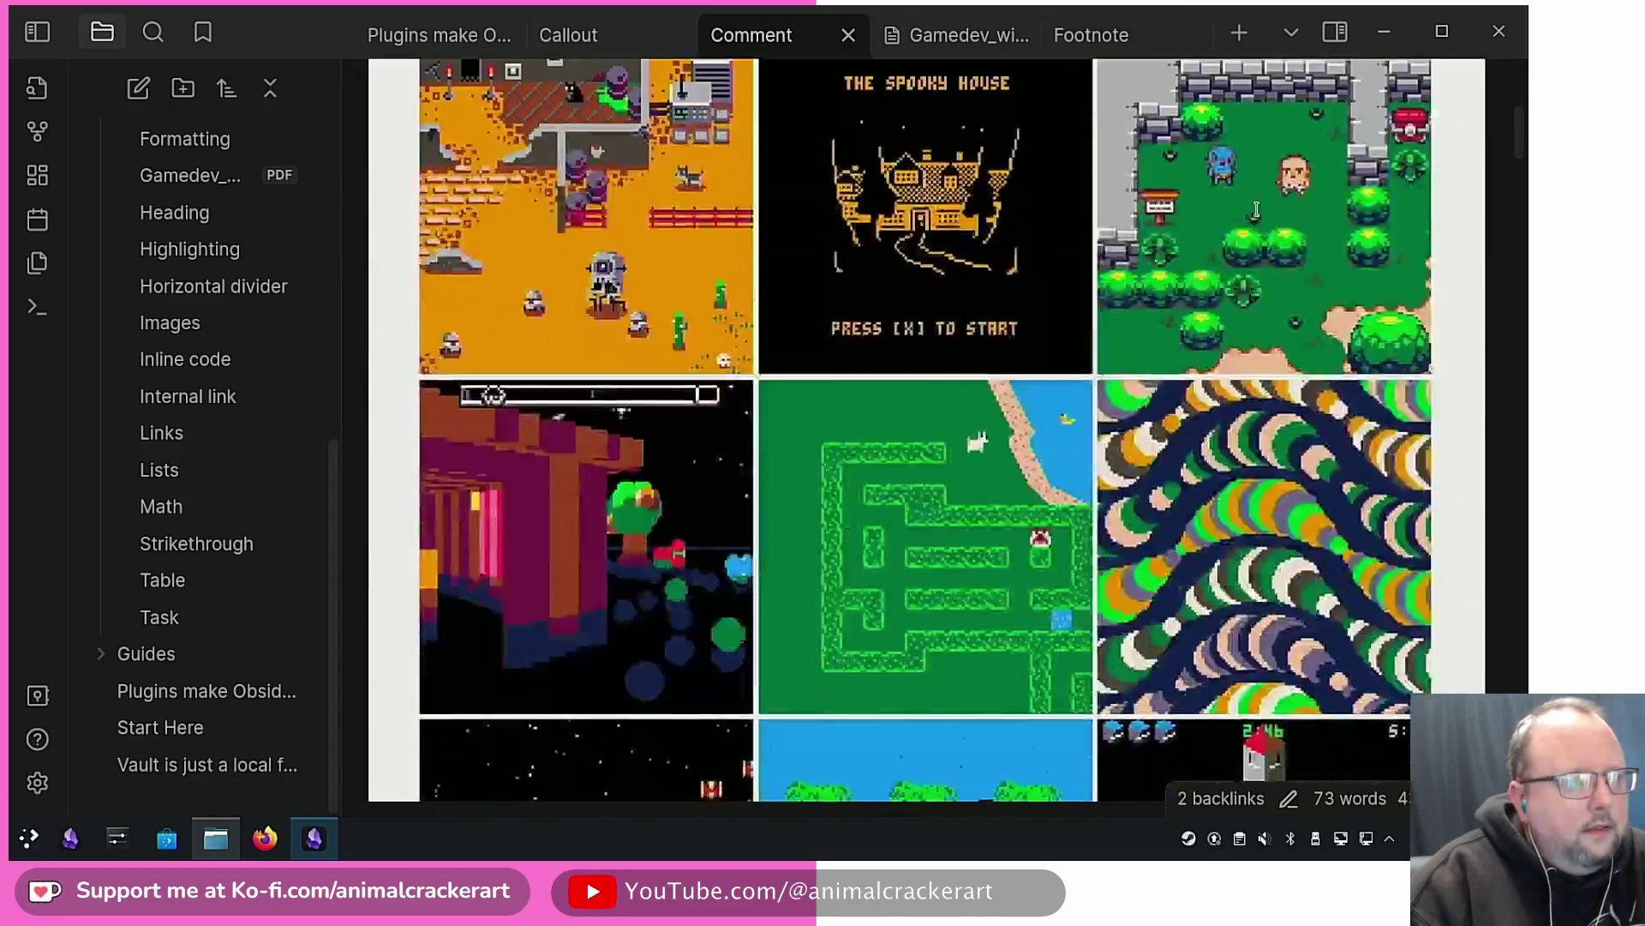
{"action": "scroll", "coordinate": [1259, 210], "scroll_direction": "down", "scroll_amount": 15}
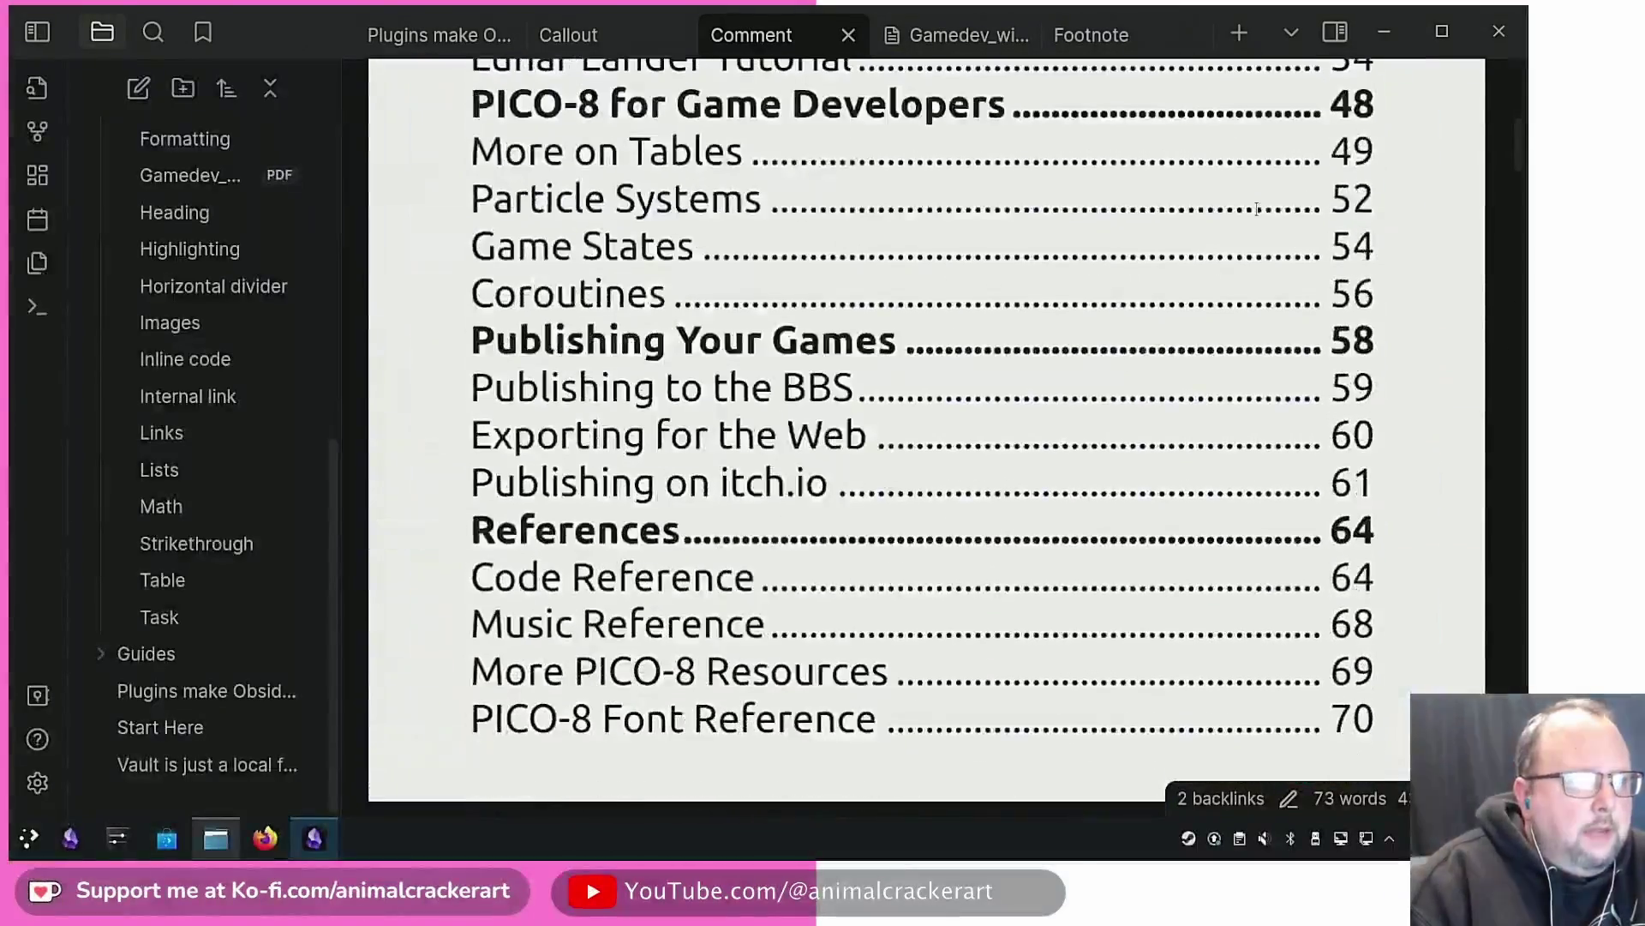
{"action": "scroll", "coordinate": [1257, 211], "scroll_direction": "up", "scroll_amount": 8}
{"action": "scroll", "coordinate": [1257, 211], "scroll_direction": "up", "scroll_amount": 15}
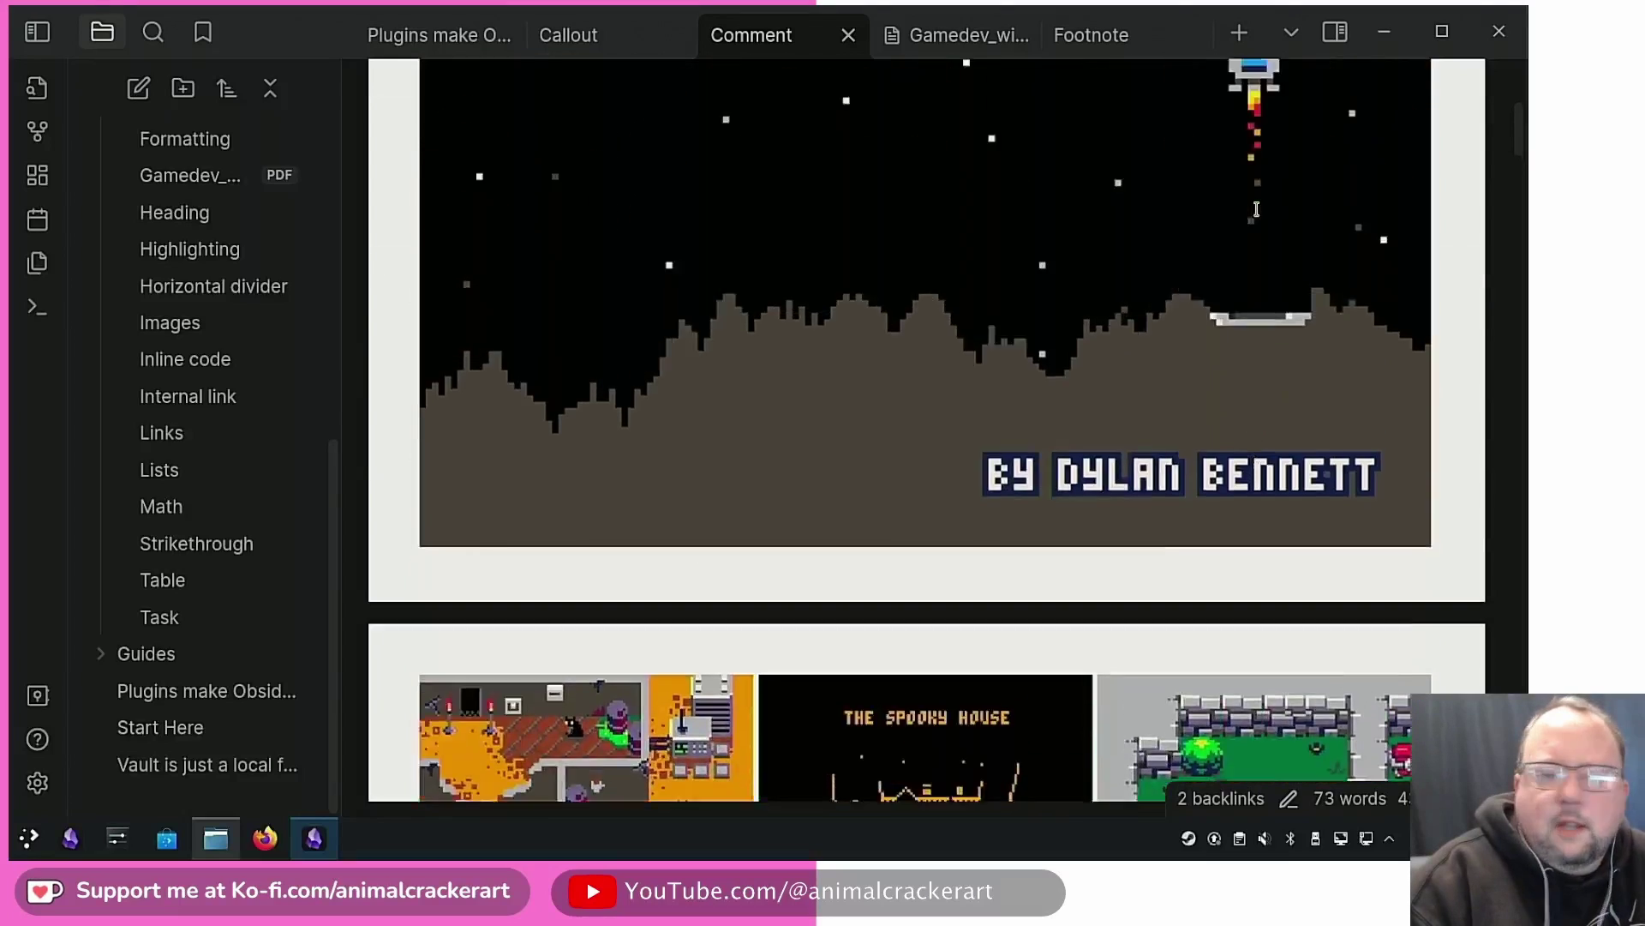
{"action": "scroll", "coordinate": [1257, 209], "scroll_direction": "up", "scroll_amount": 3}
{"action": "key", "text": "ctrl+Tab"}
{"action": "key", "text": "ctrl+Tab"}
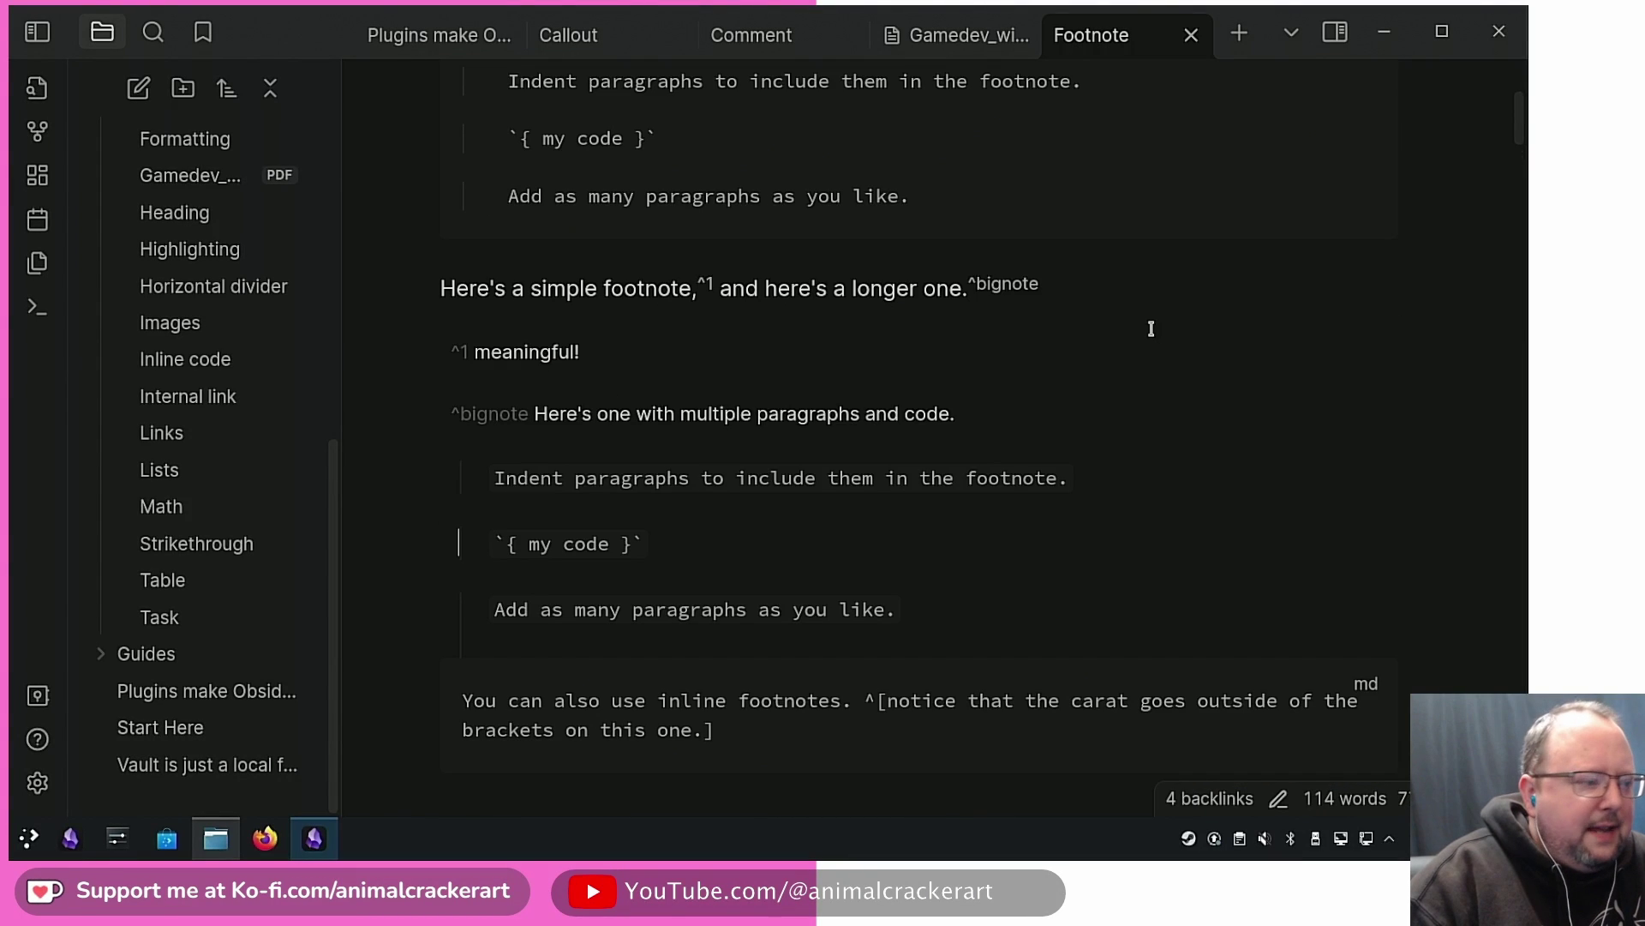
Step: Move to the Footnote note's inline-footnote example line
{"action": "key", "text": "Down"}
{"action": "key", "text": "Down"}
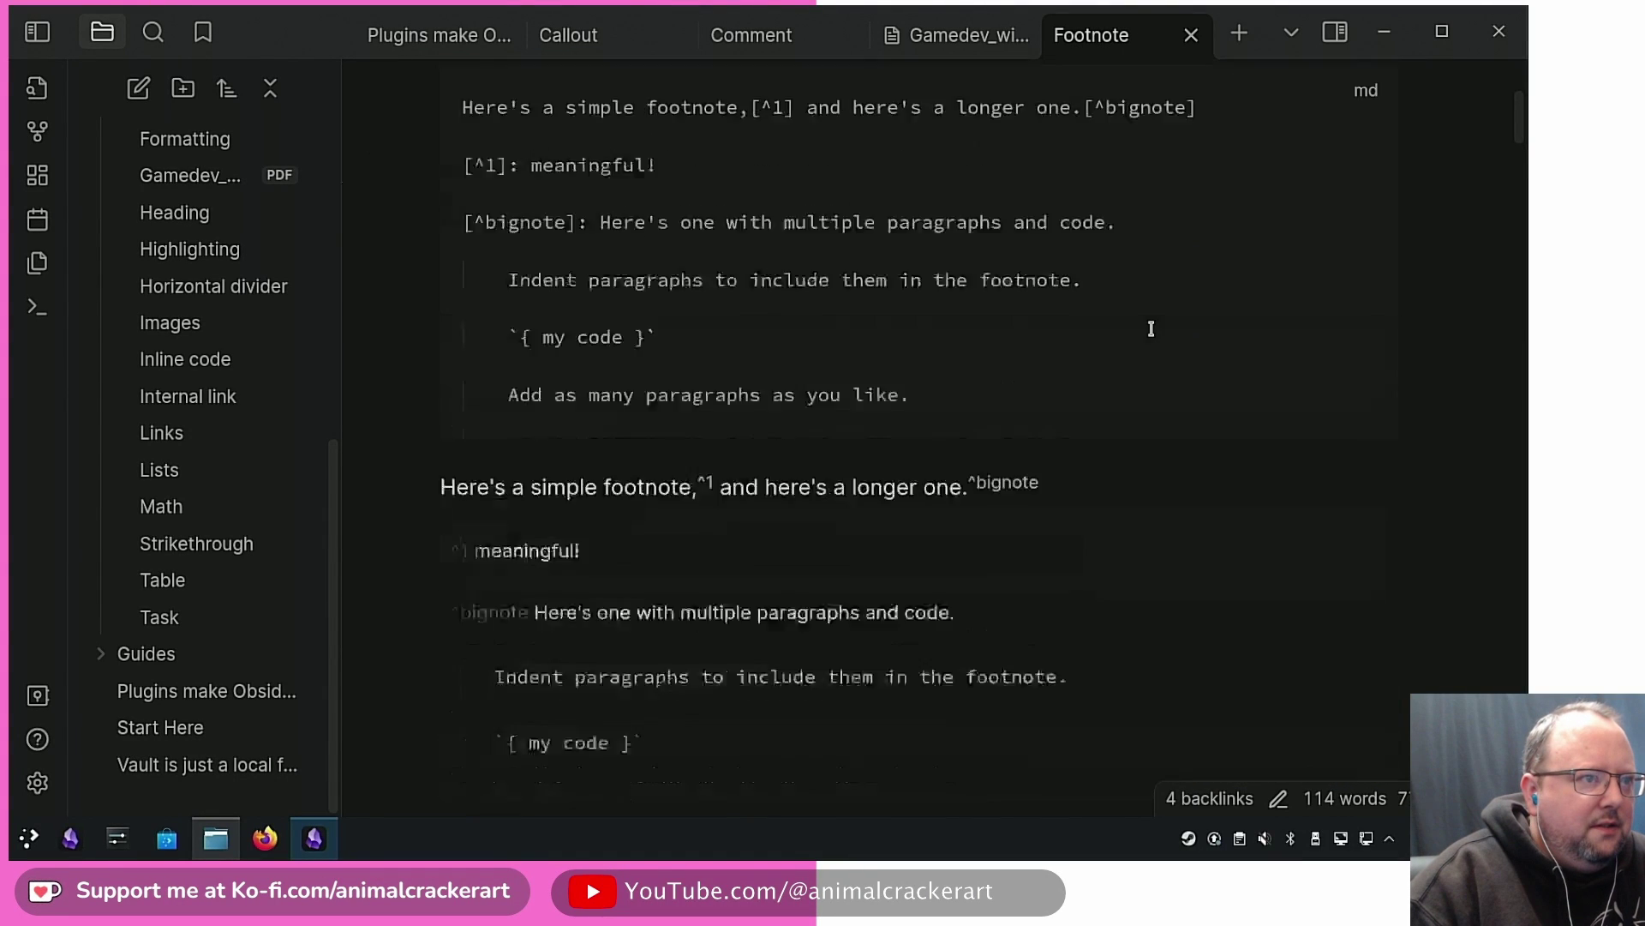
{"action": "scroll", "coordinate": [1150, 328], "scroll_direction": "up", "scroll_amount": 10}
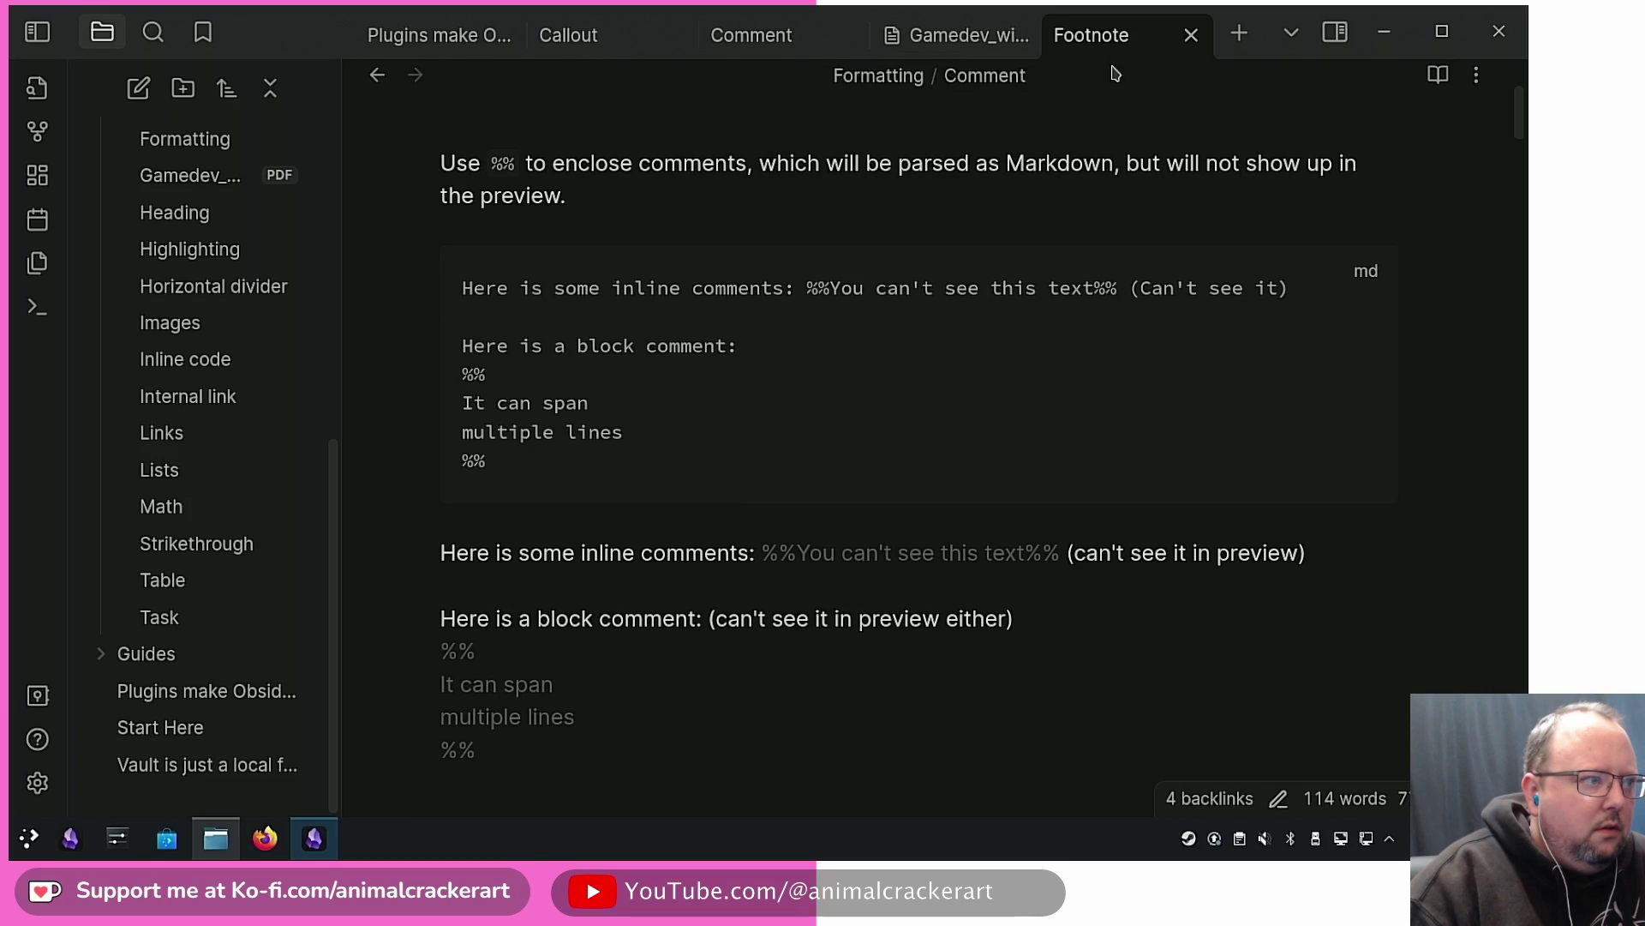
{"action": "scroll", "coordinate": [1127, 323], "scroll_direction": "up", "scroll_amount": 20}
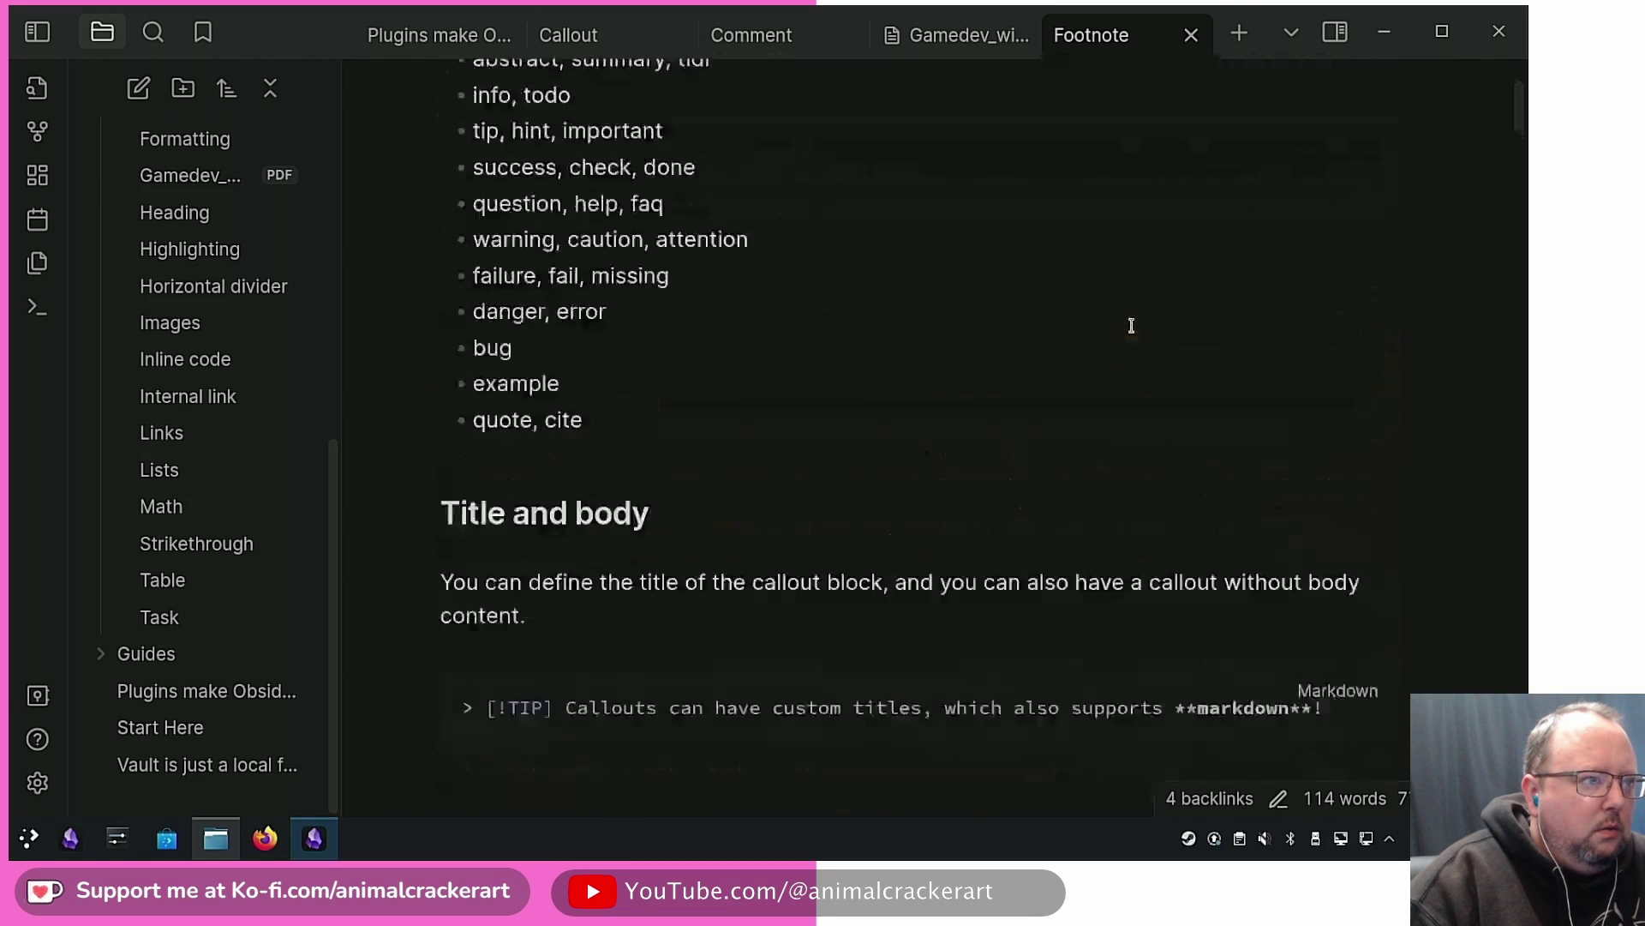
Step: Switch to the Gamedev_with_PICO-8_1 PDF tab and scroll down through its pages
{"action": "left_click", "coordinate": [953, 34]}
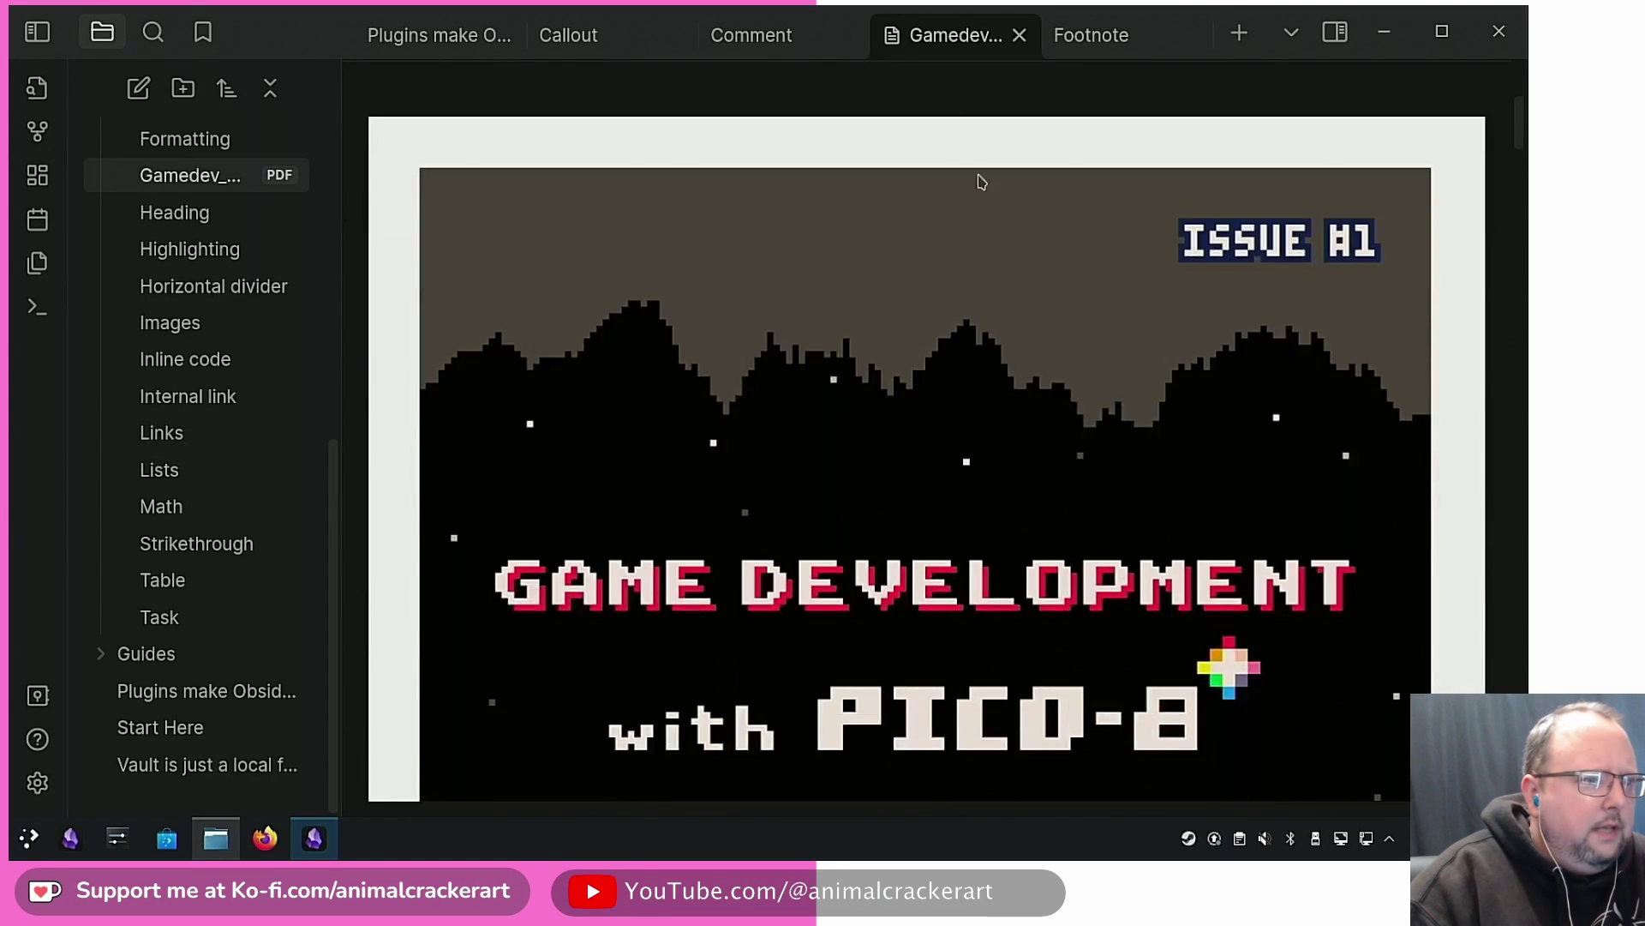
{"action": "scroll", "coordinate": [1188, 331], "scroll_direction": "down", "scroll_amount": 10}
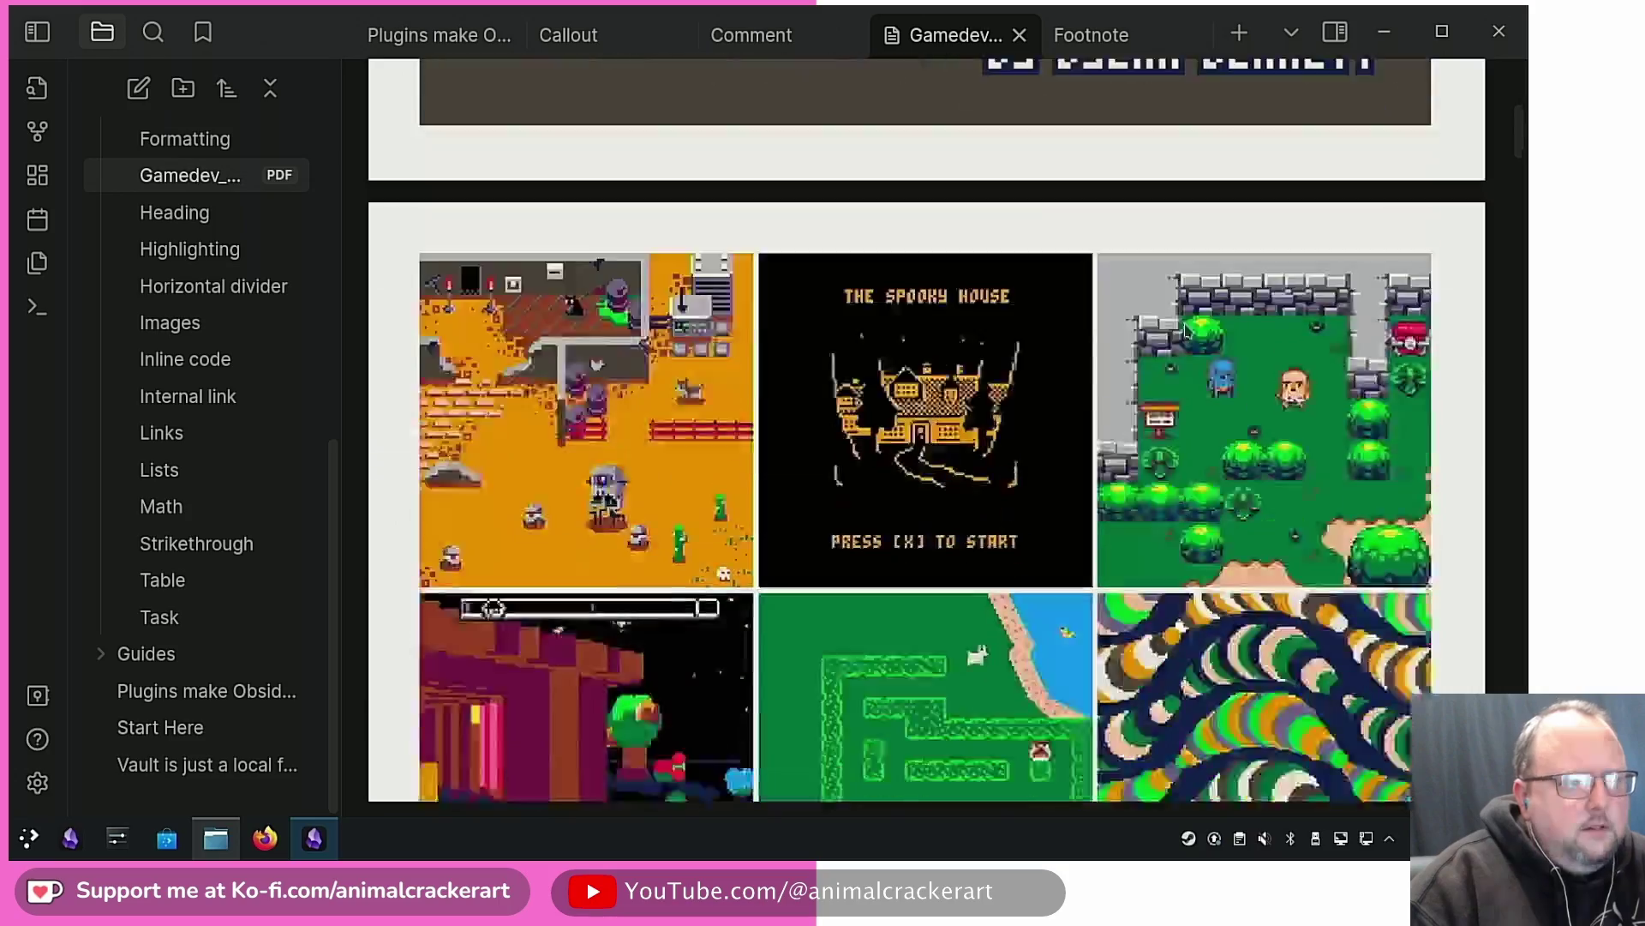
{"action": "scroll", "coordinate": [1188, 331], "scroll_direction": "down", "scroll_amount": 4}
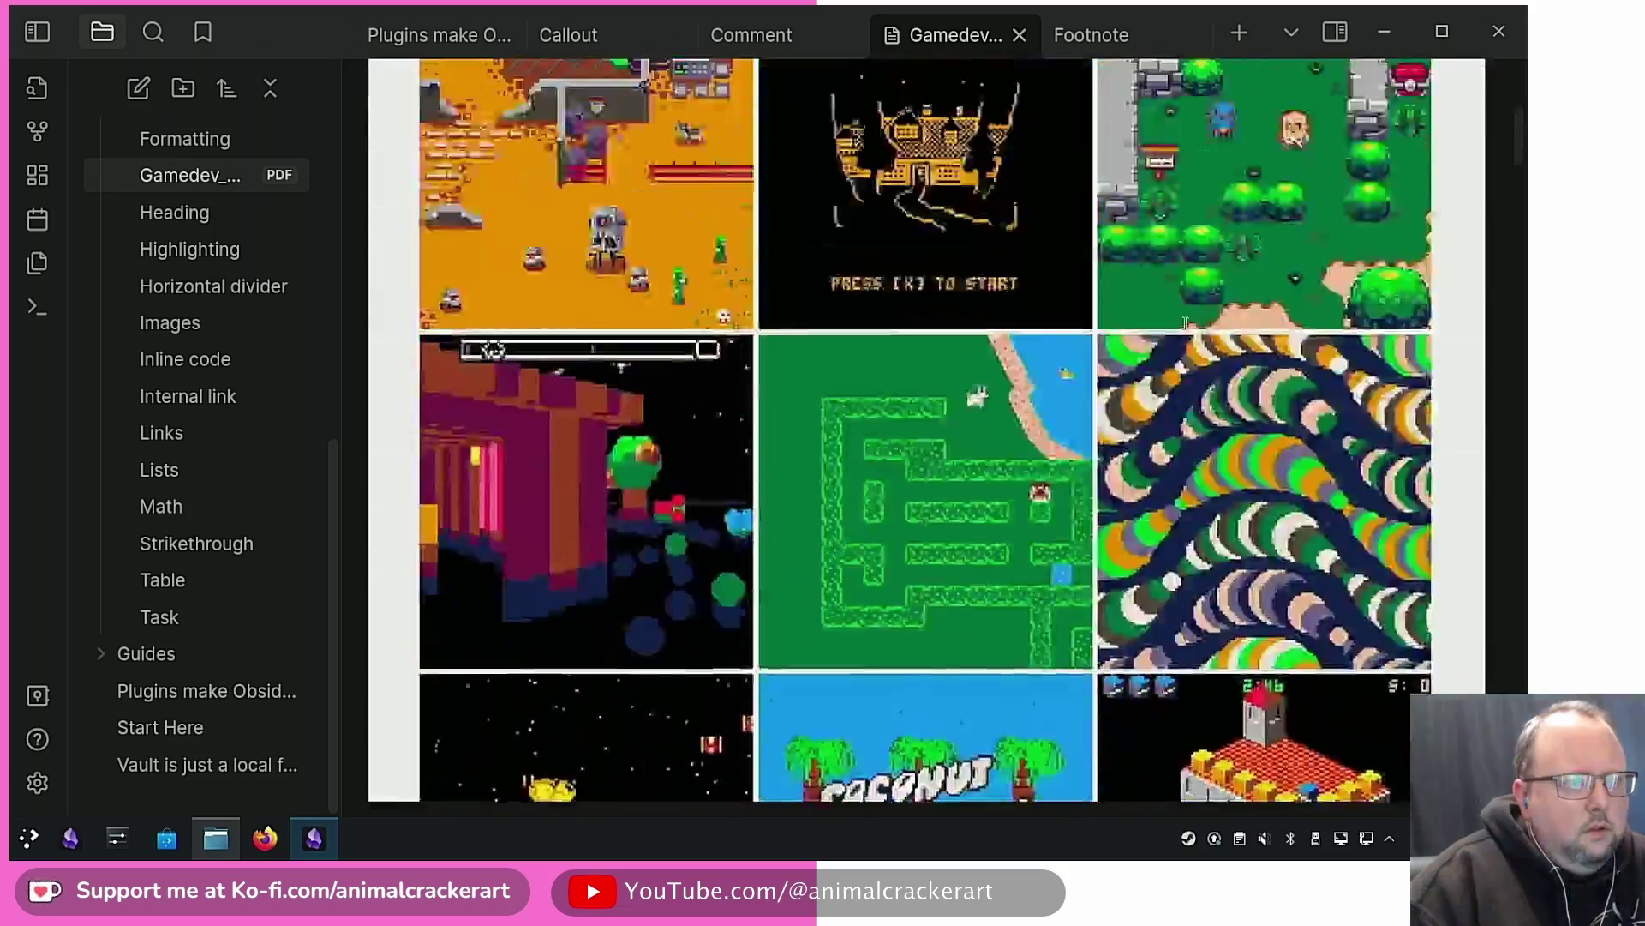
{"action": "scroll", "coordinate": [1187, 330], "scroll_direction": "down", "scroll_amount": 15}
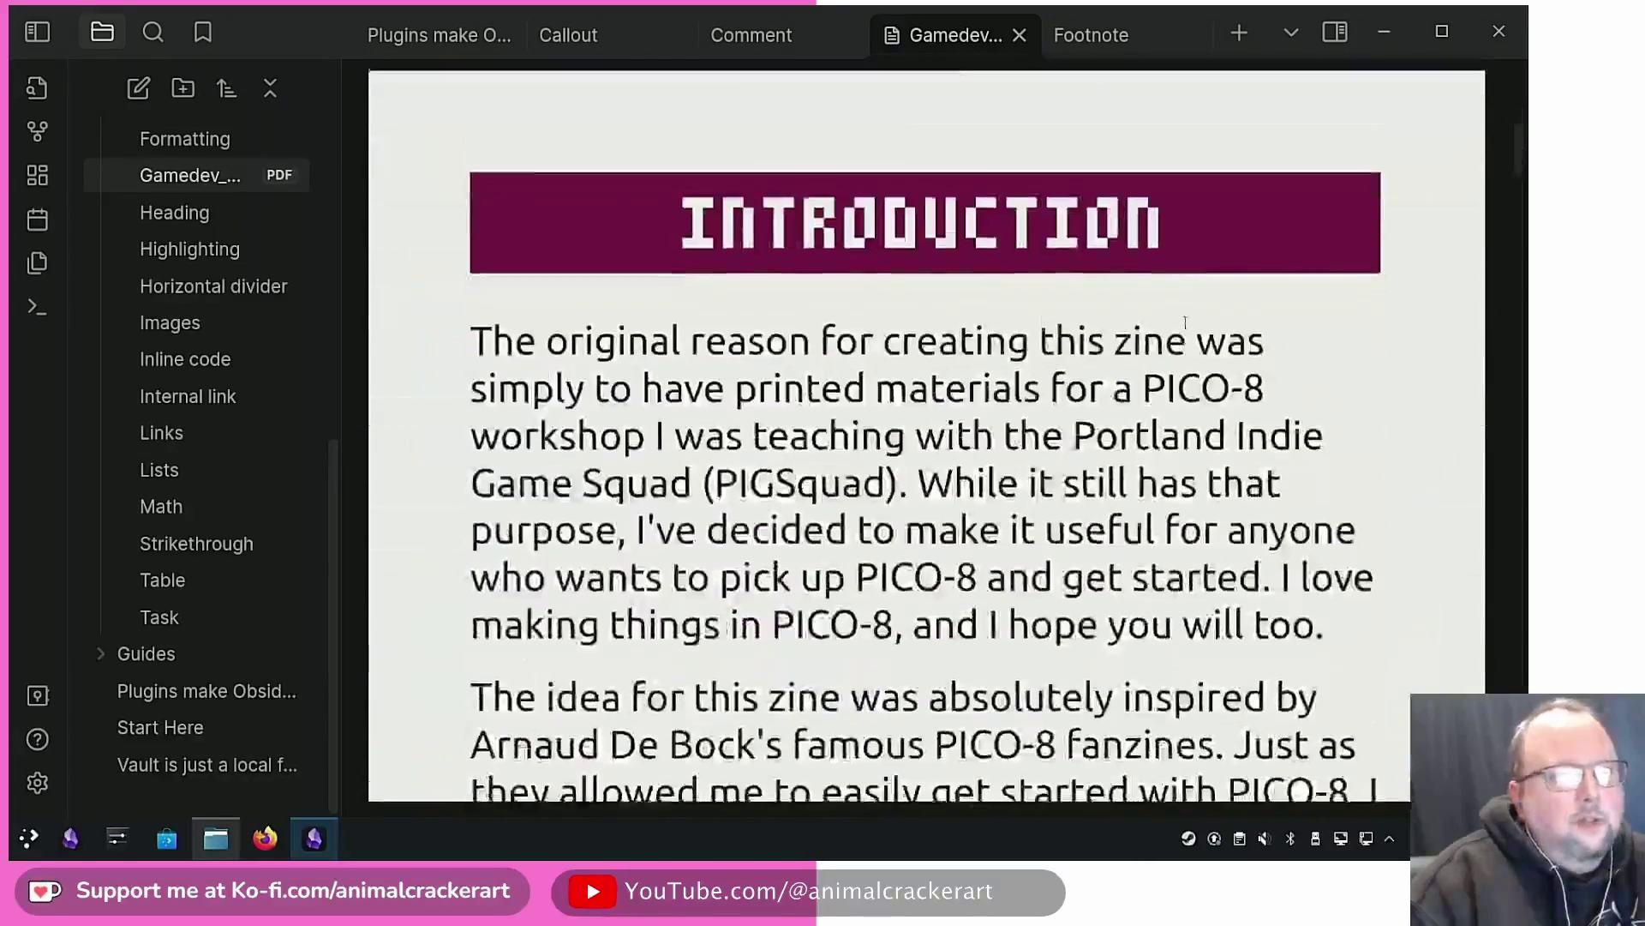
{"action": "scroll", "coordinate": [1186, 322], "scroll_direction": "down", "scroll_amount": 3}
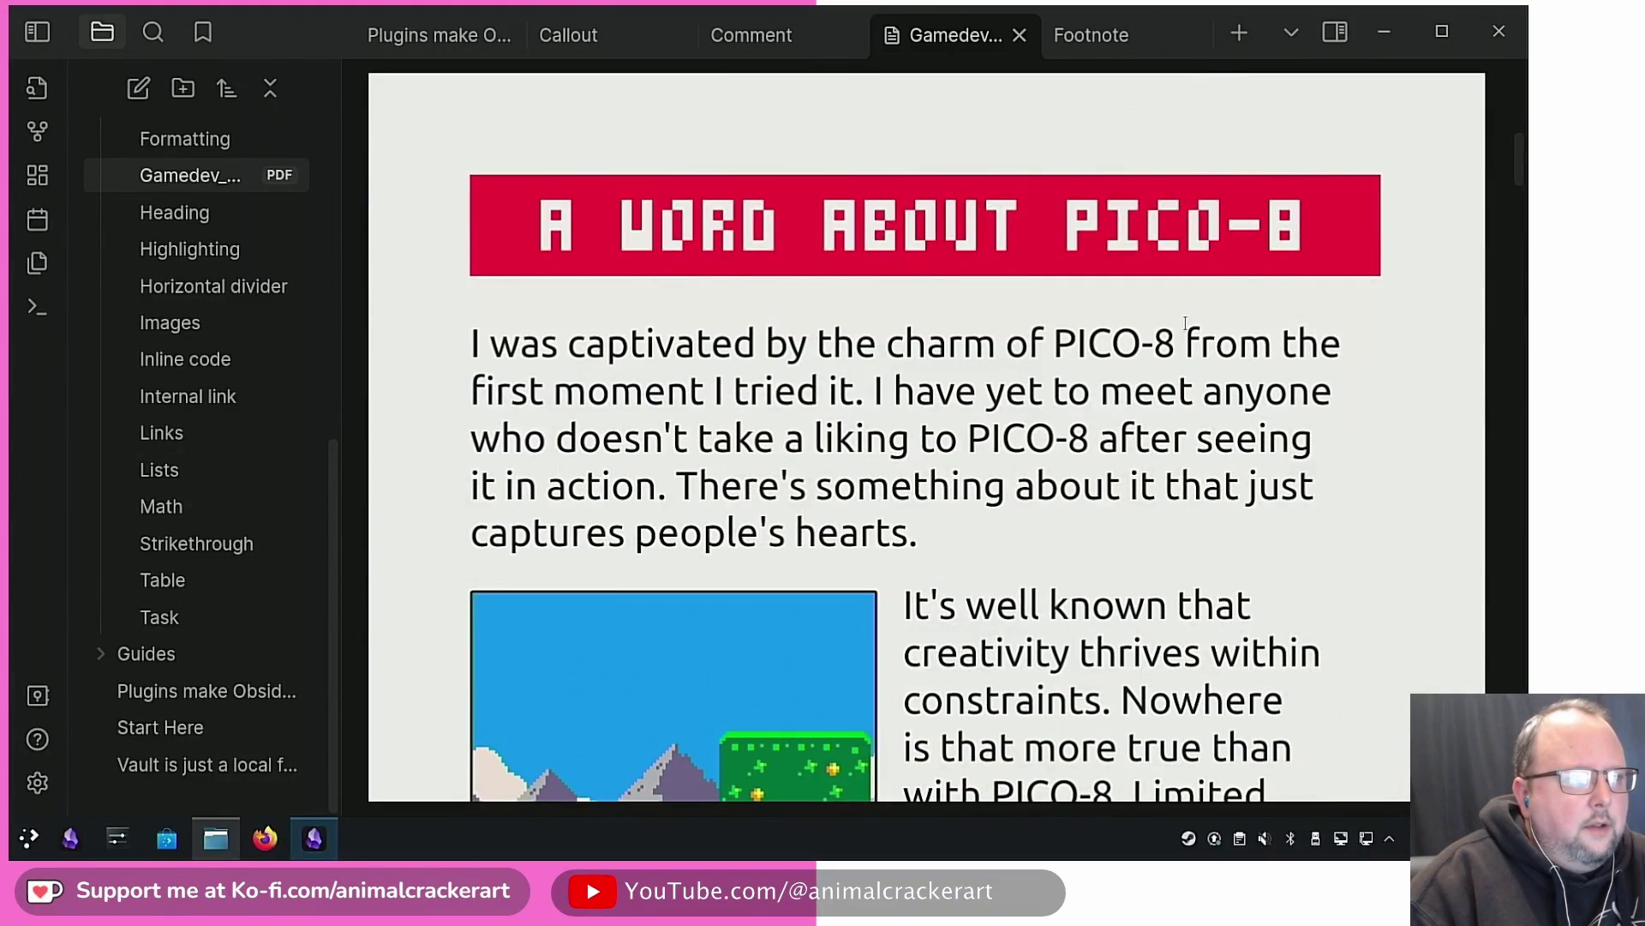
Step: Cycle the tabs with Ctrl+Tab back to the Footnote note
{"action": "key", "text": "ctrl+shift+Tab"}
{"action": "key", "text": "ctrl+Tab"}
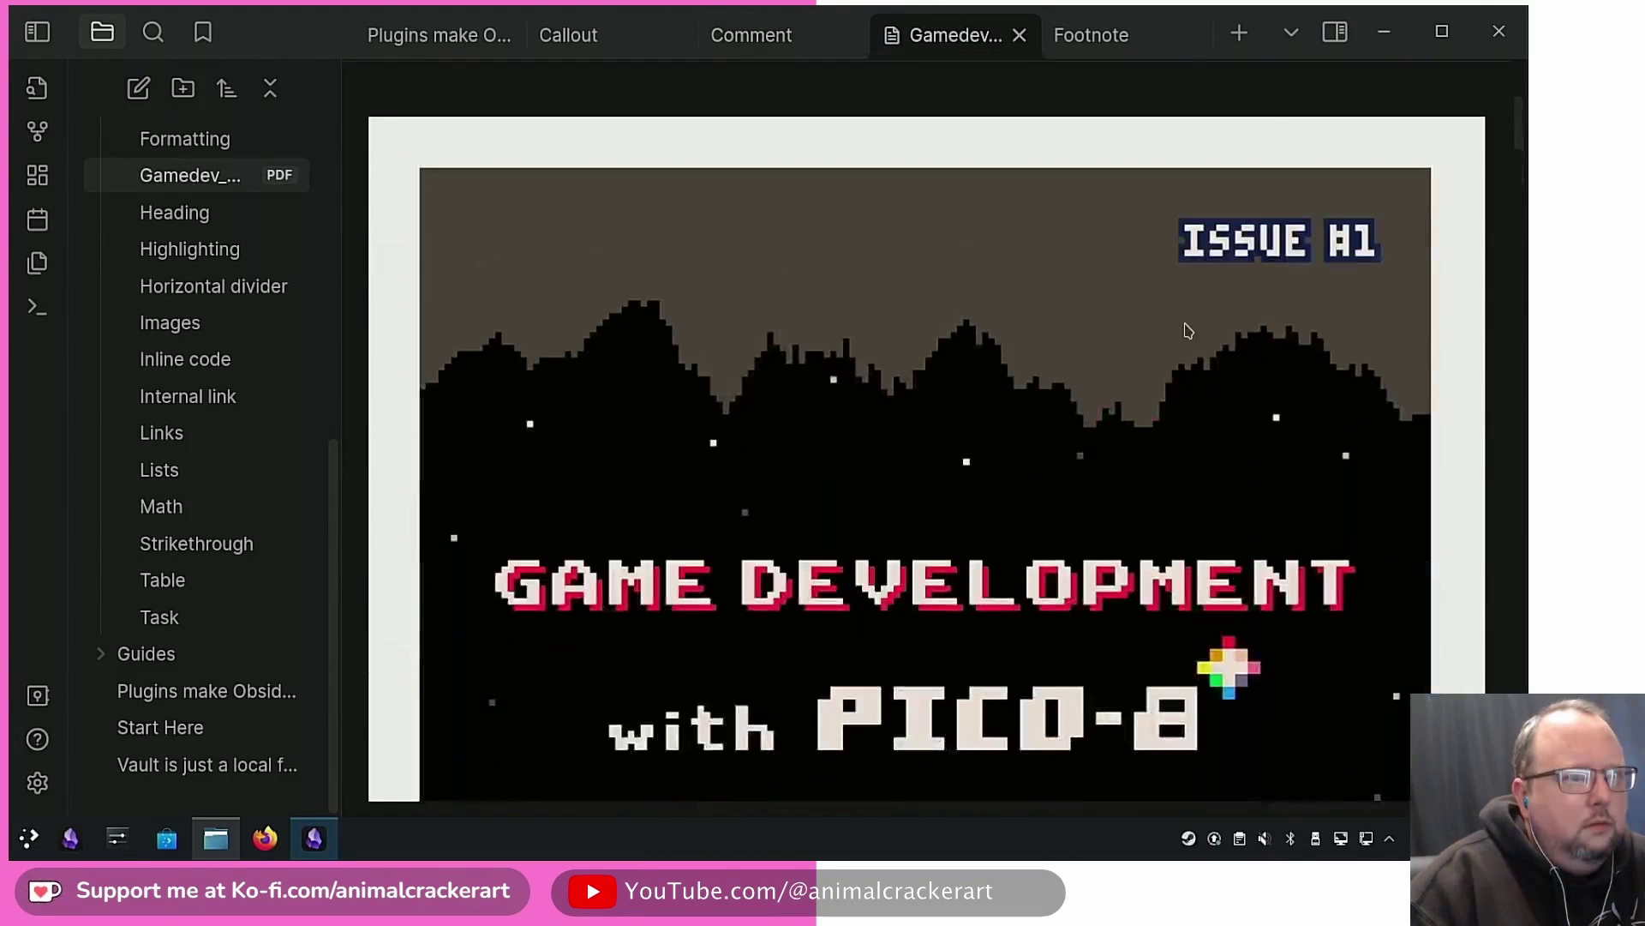
{"action": "key", "text": "ctrl+Tab"}
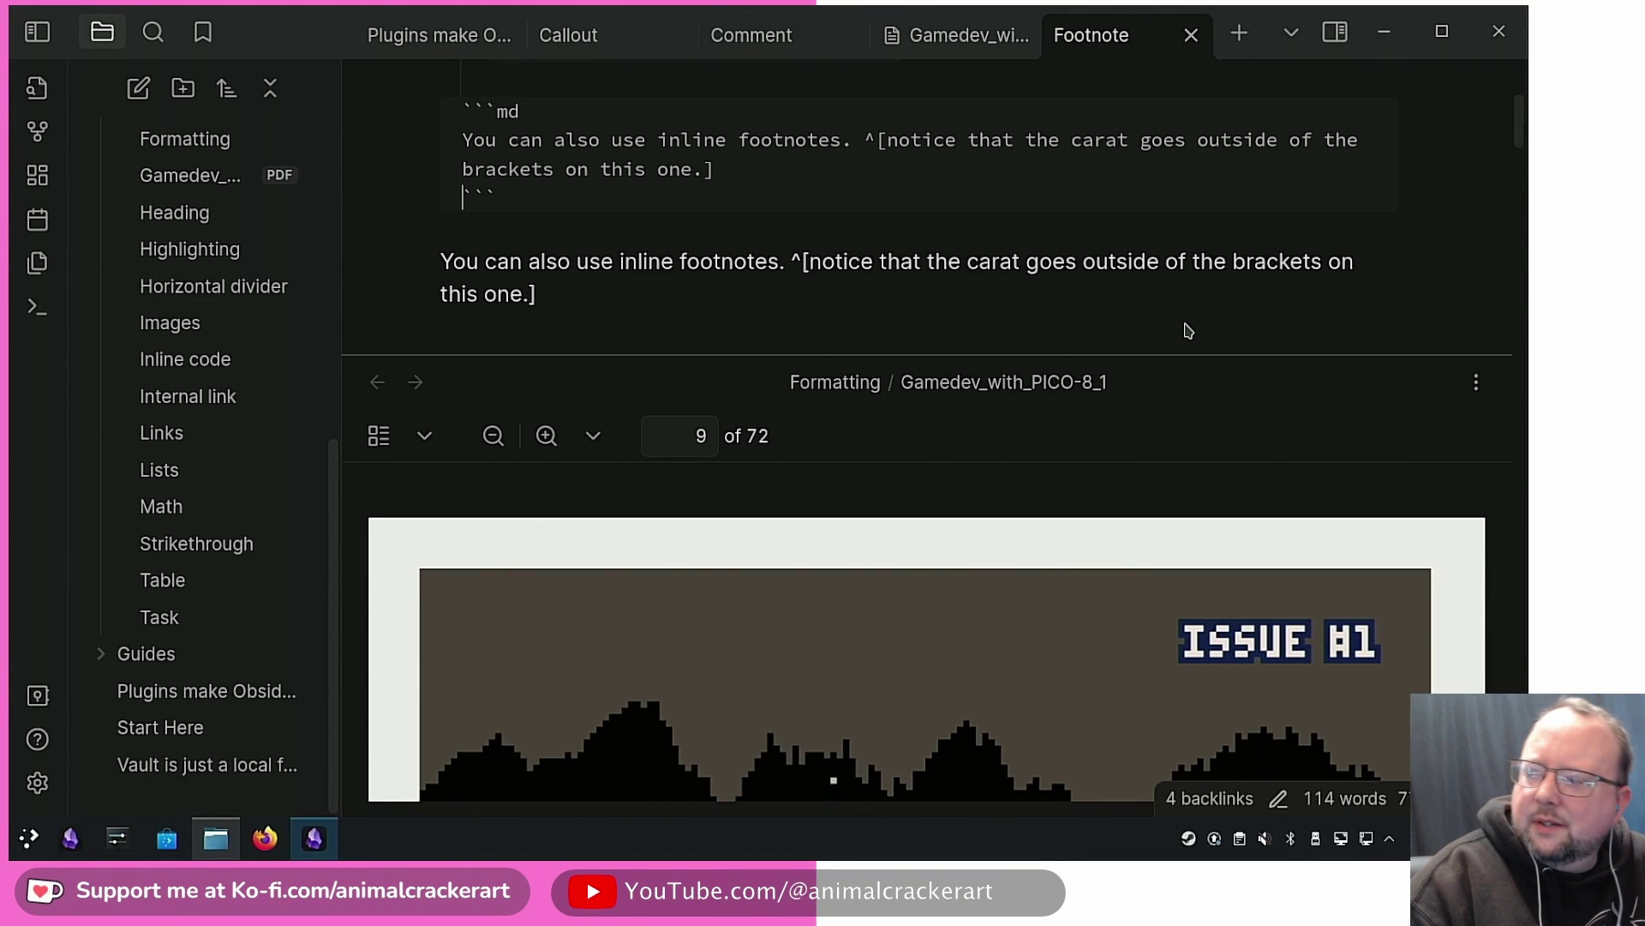
Step: Scroll through the stacked PDF, Comment and Callout panes, then switch to the plugins note tab
{"action": "scroll", "coordinate": [1188, 331], "scroll_direction": "down", "scroll_amount": 10}
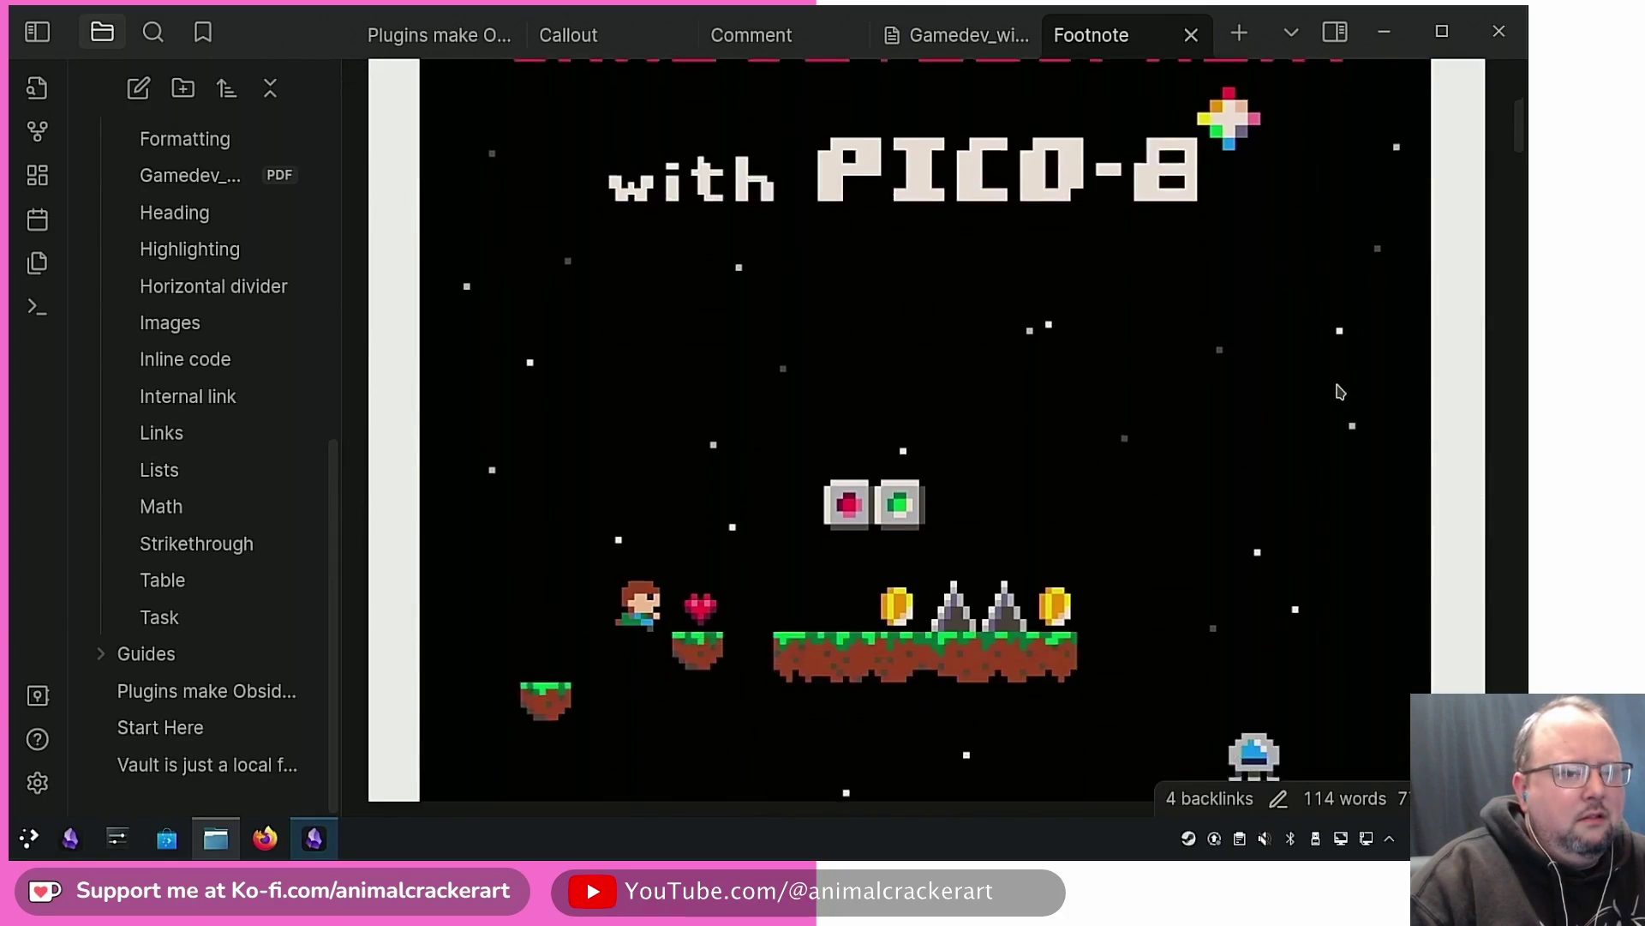
{"action": "scroll", "coordinate": [1332, 396], "scroll_direction": "down", "scroll_amount": 5}
{"action": "scroll", "coordinate": [1311, 396], "scroll_direction": "up", "scroll_amount": 10}
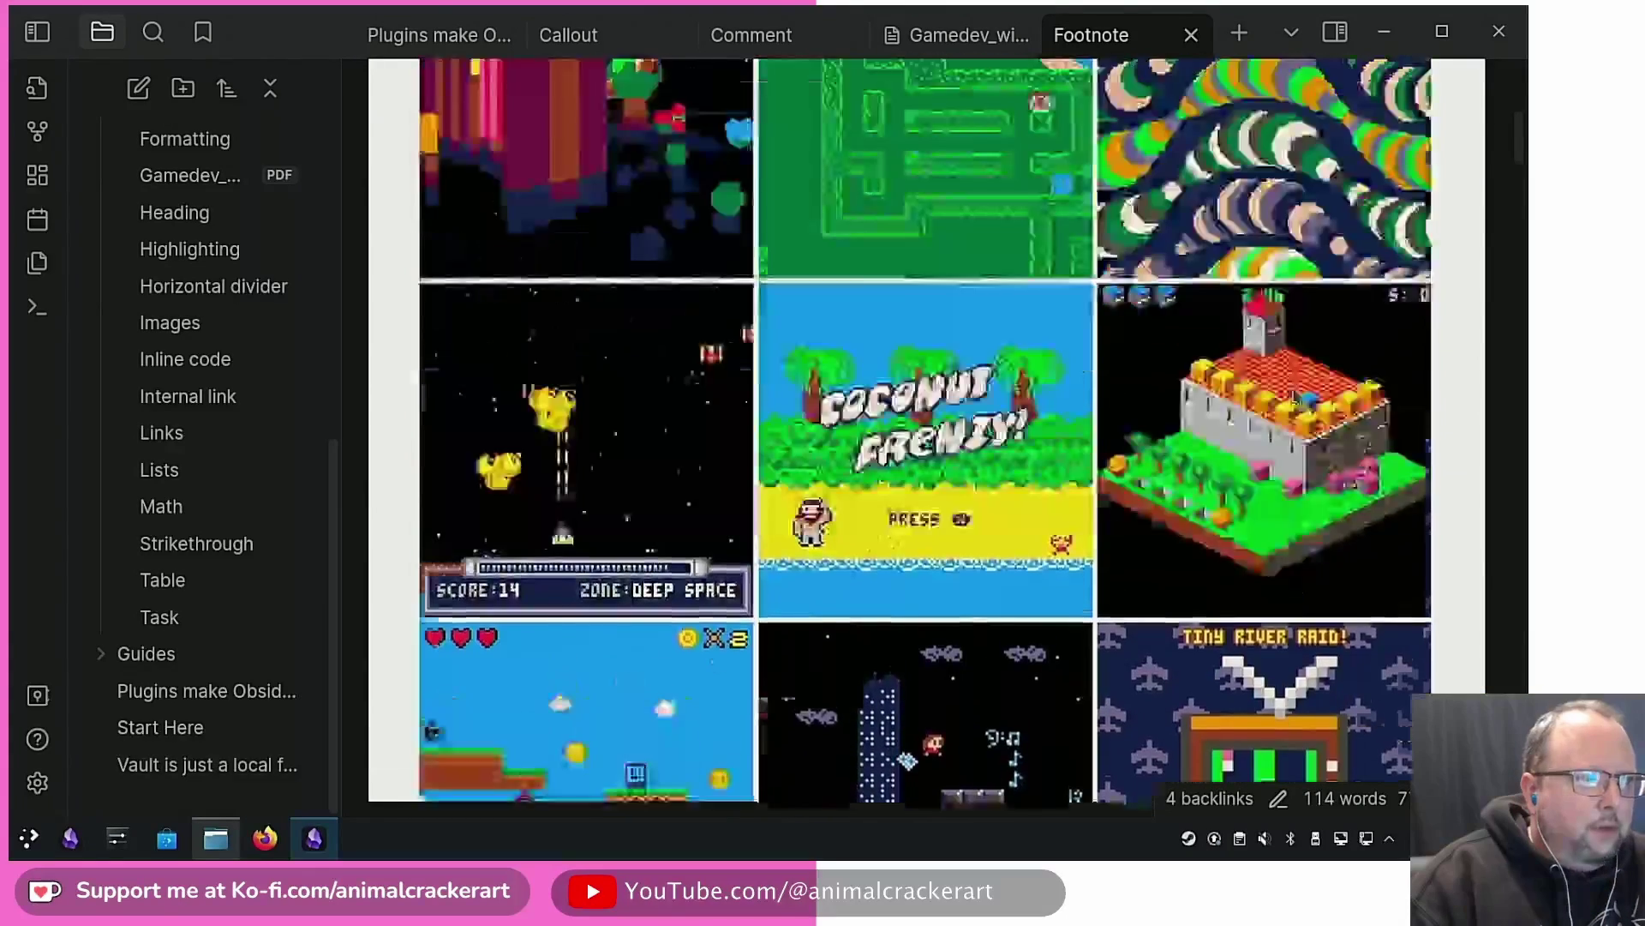
{"action": "scroll", "coordinate": [1294, 393], "scroll_direction": "up", "scroll_amount": 5}
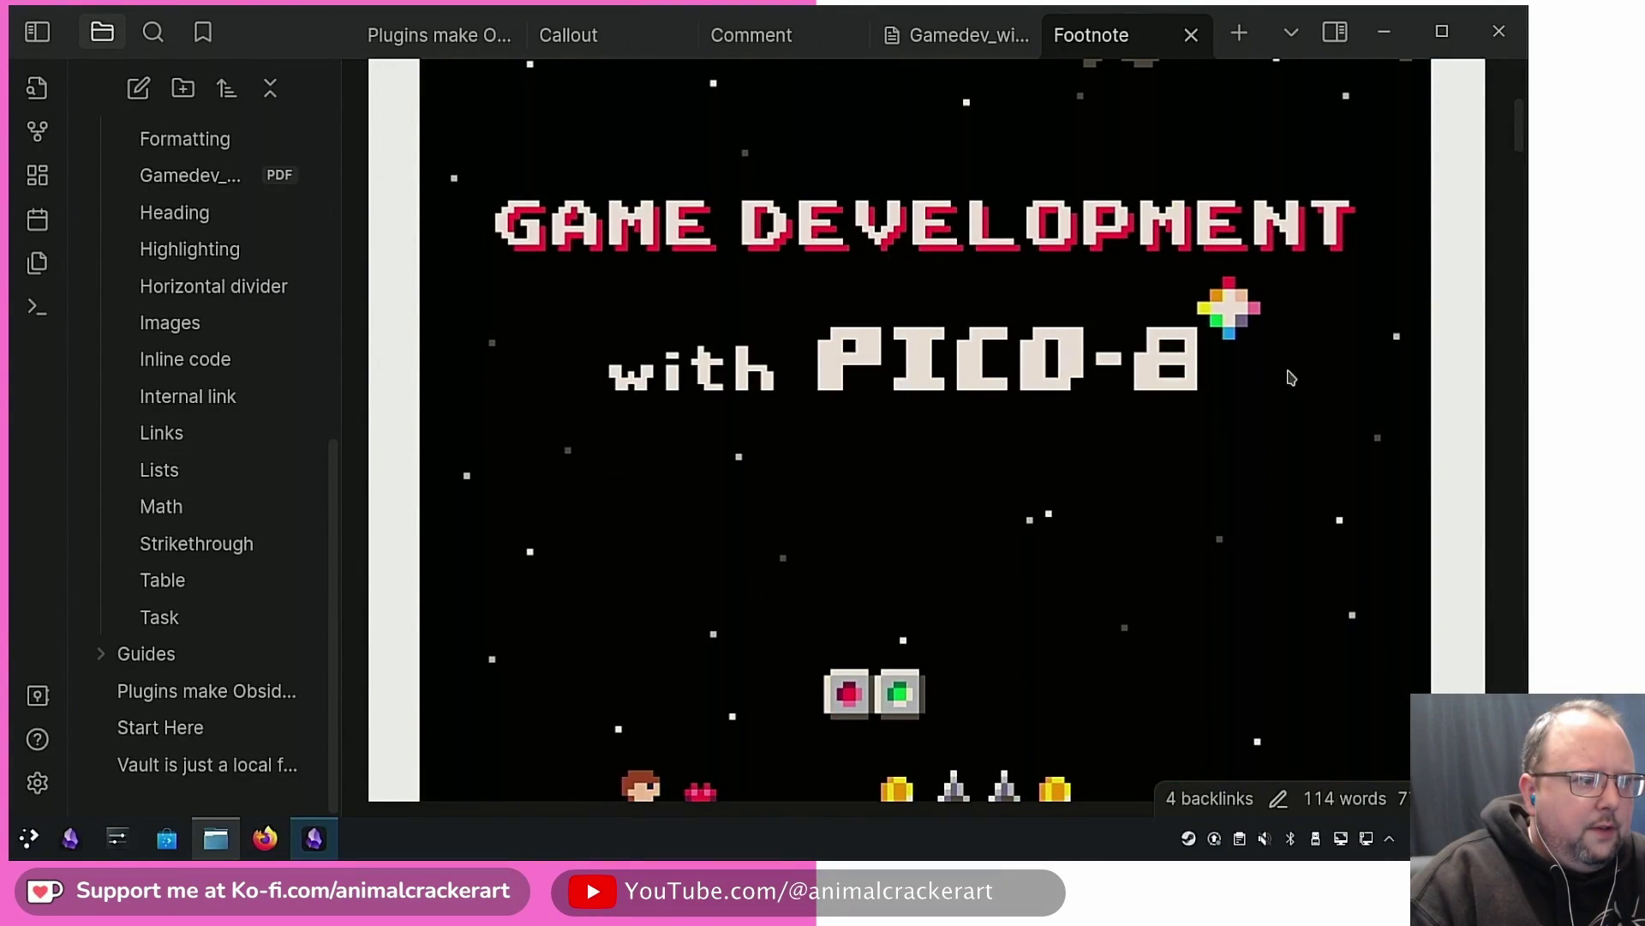
{"action": "scroll", "coordinate": [1436, 388], "scroll_direction": "up", "scroll_amount": 2}
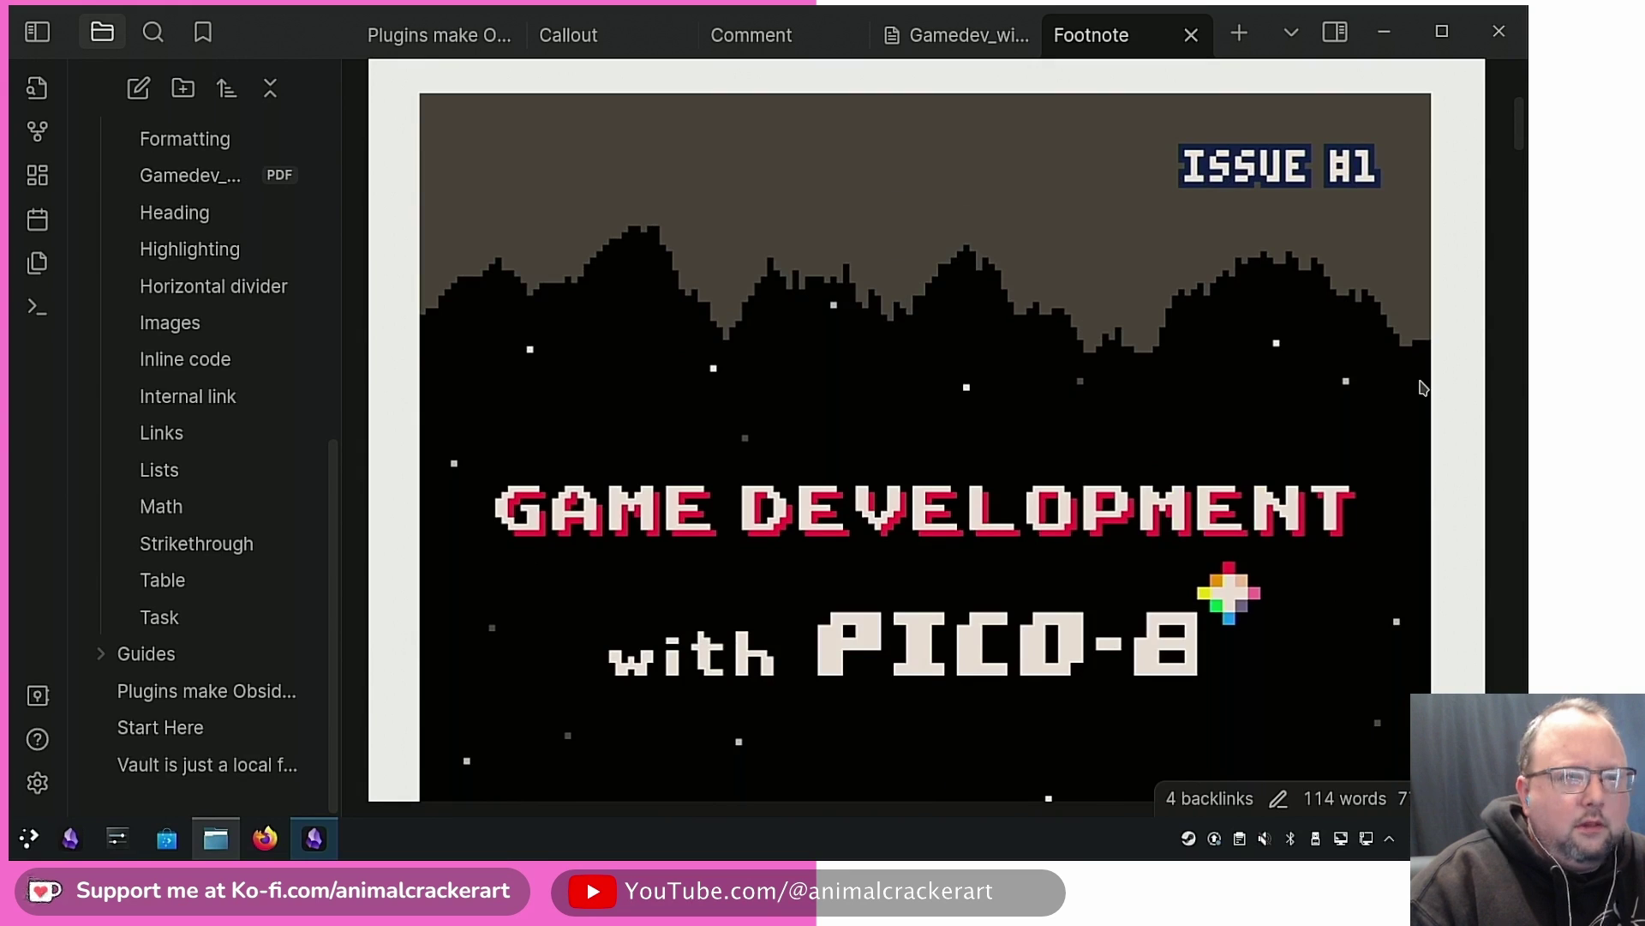
{"action": "scroll", "coordinate": [1424, 387], "scroll_direction": "up", "scroll_amount": 10}
{"action": "scroll", "coordinate": [1422, 388], "scroll_direction": "up", "scroll_amount": 15}
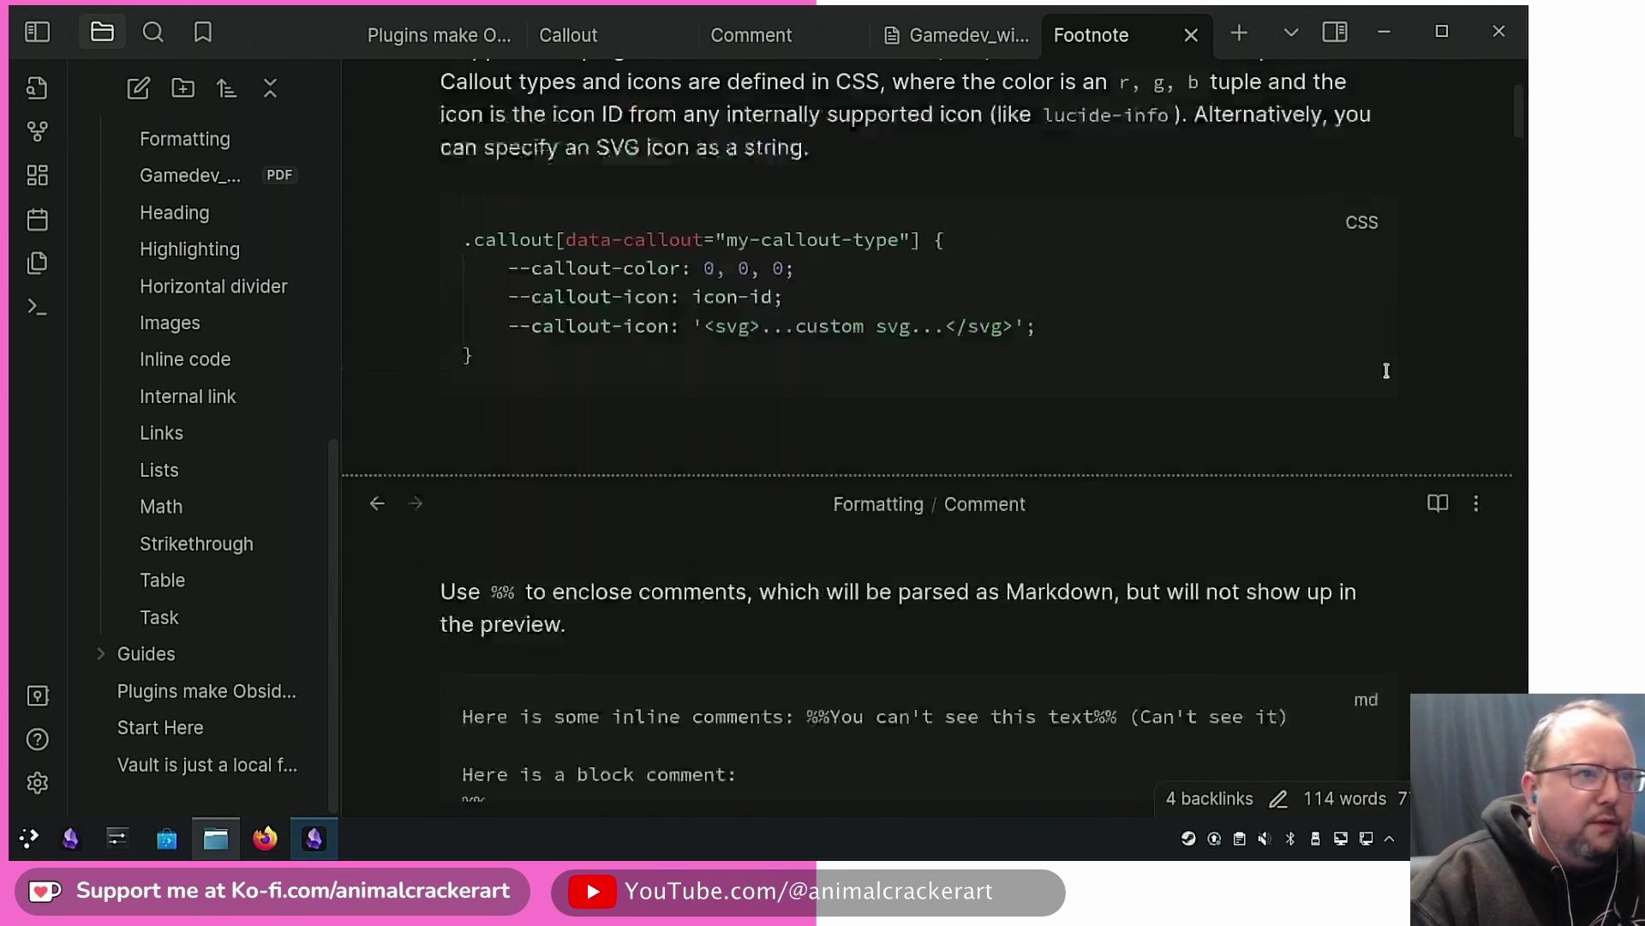
{"action": "left_click", "coordinate": [435, 41]}
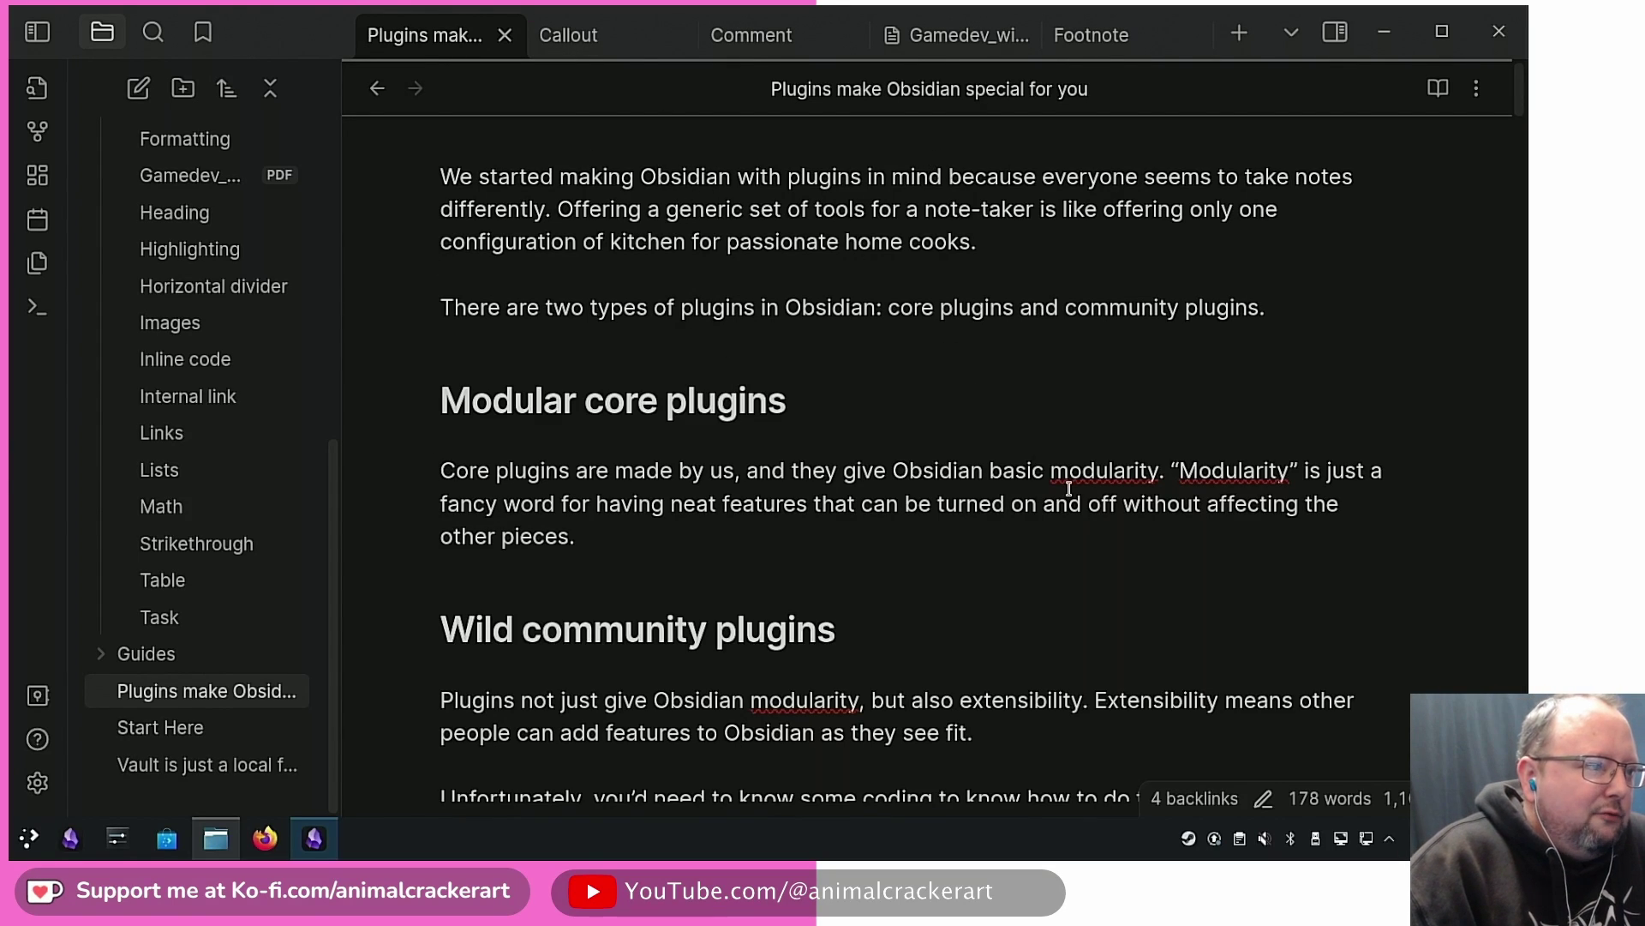
Step: Collapse the I Hate These Formats folder at the top of the file explorer
{"action": "scroll", "coordinate": [1065, 481], "scroll_direction": "down", "scroll_amount": 10}
{"action": "scroll", "coordinate": [317, 291], "scroll_direction": "up", "scroll_amount": 10}
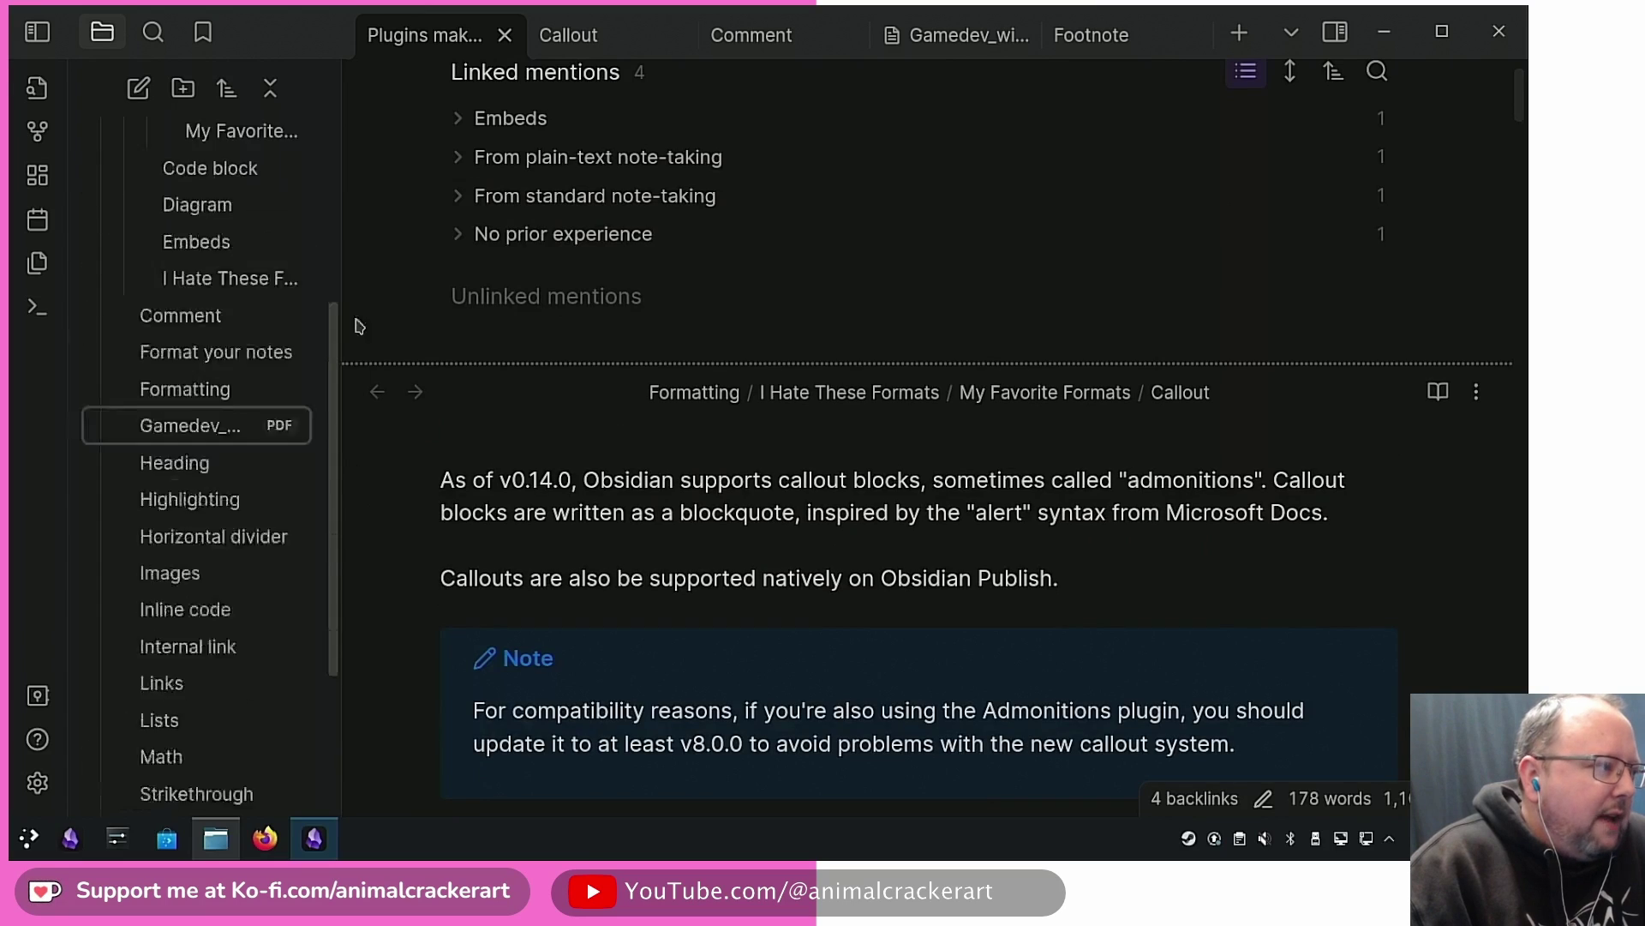
{"action": "scroll", "coordinate": [172, 257], "scroll_direction": "up", "scroll_amount": 2}
{"action": "left_click", "coordinate": [122, 210]}
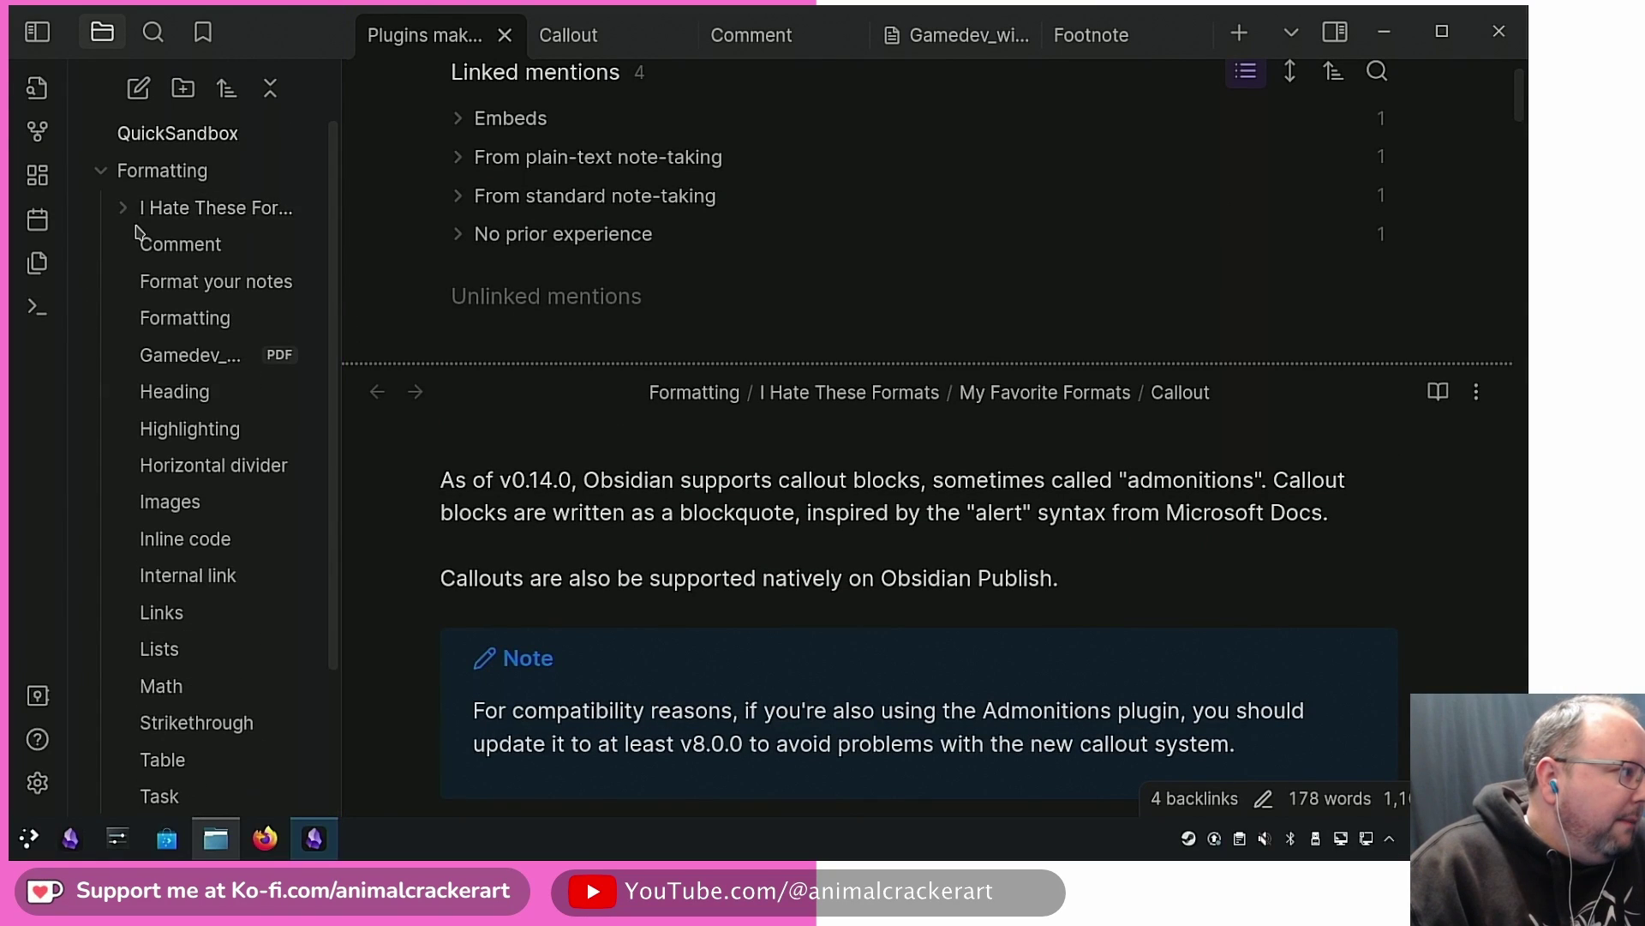
{"action": "left_click", "coordinate": [121, 209]}
{"action": "left_click", "coordinate": [122, 209]}
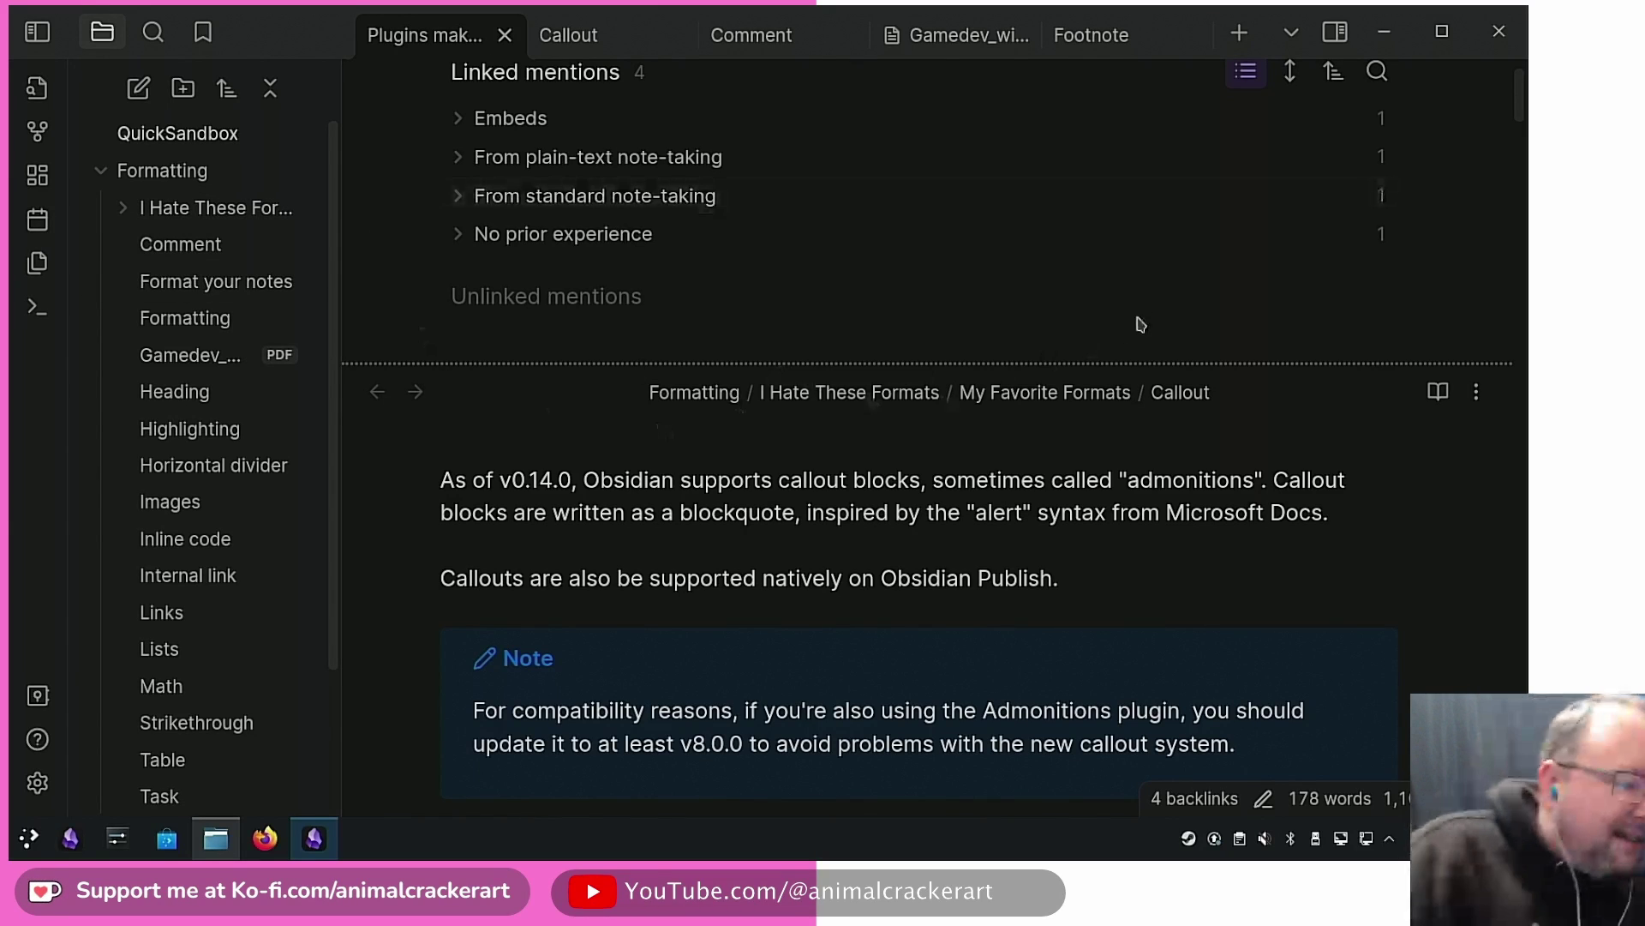
{"action": "scroll", "coordinate": [1175, 370], "scroll_direction": "down", "scroll_amount": 12}
{"action": "scroll", "coordinate": [1174, 370], "scroll_direction": "up", "scroll_amount": 15}
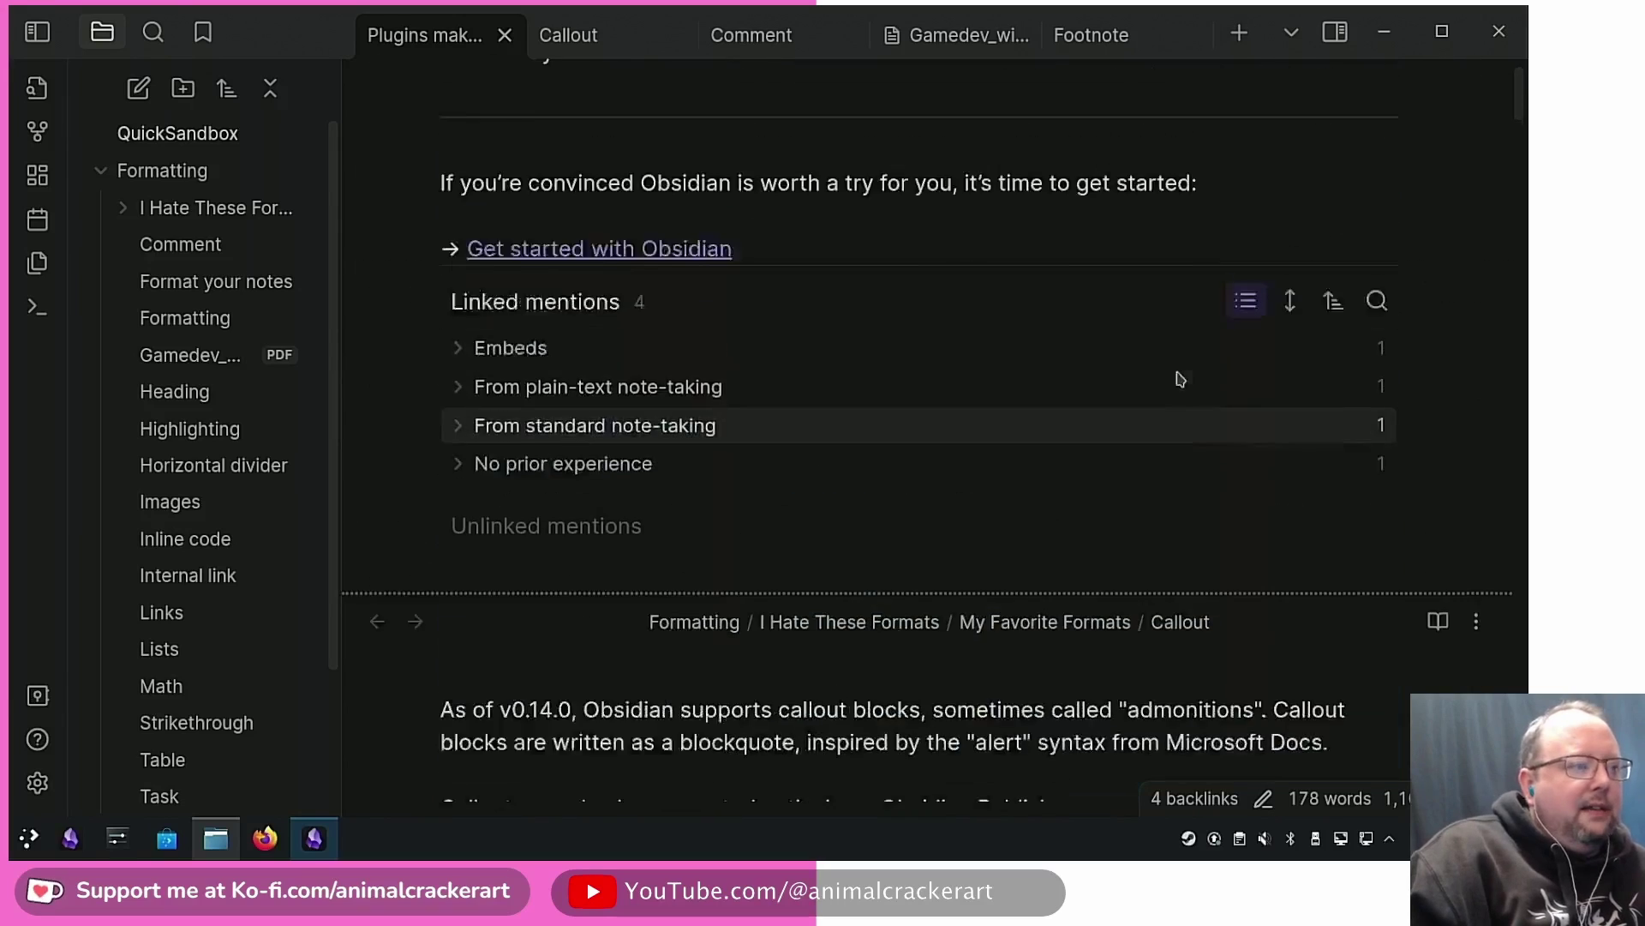
{"action": "scroll", "coordinate": [1106, 283], "scroll_direction": "down", "scroll_amount": 15}
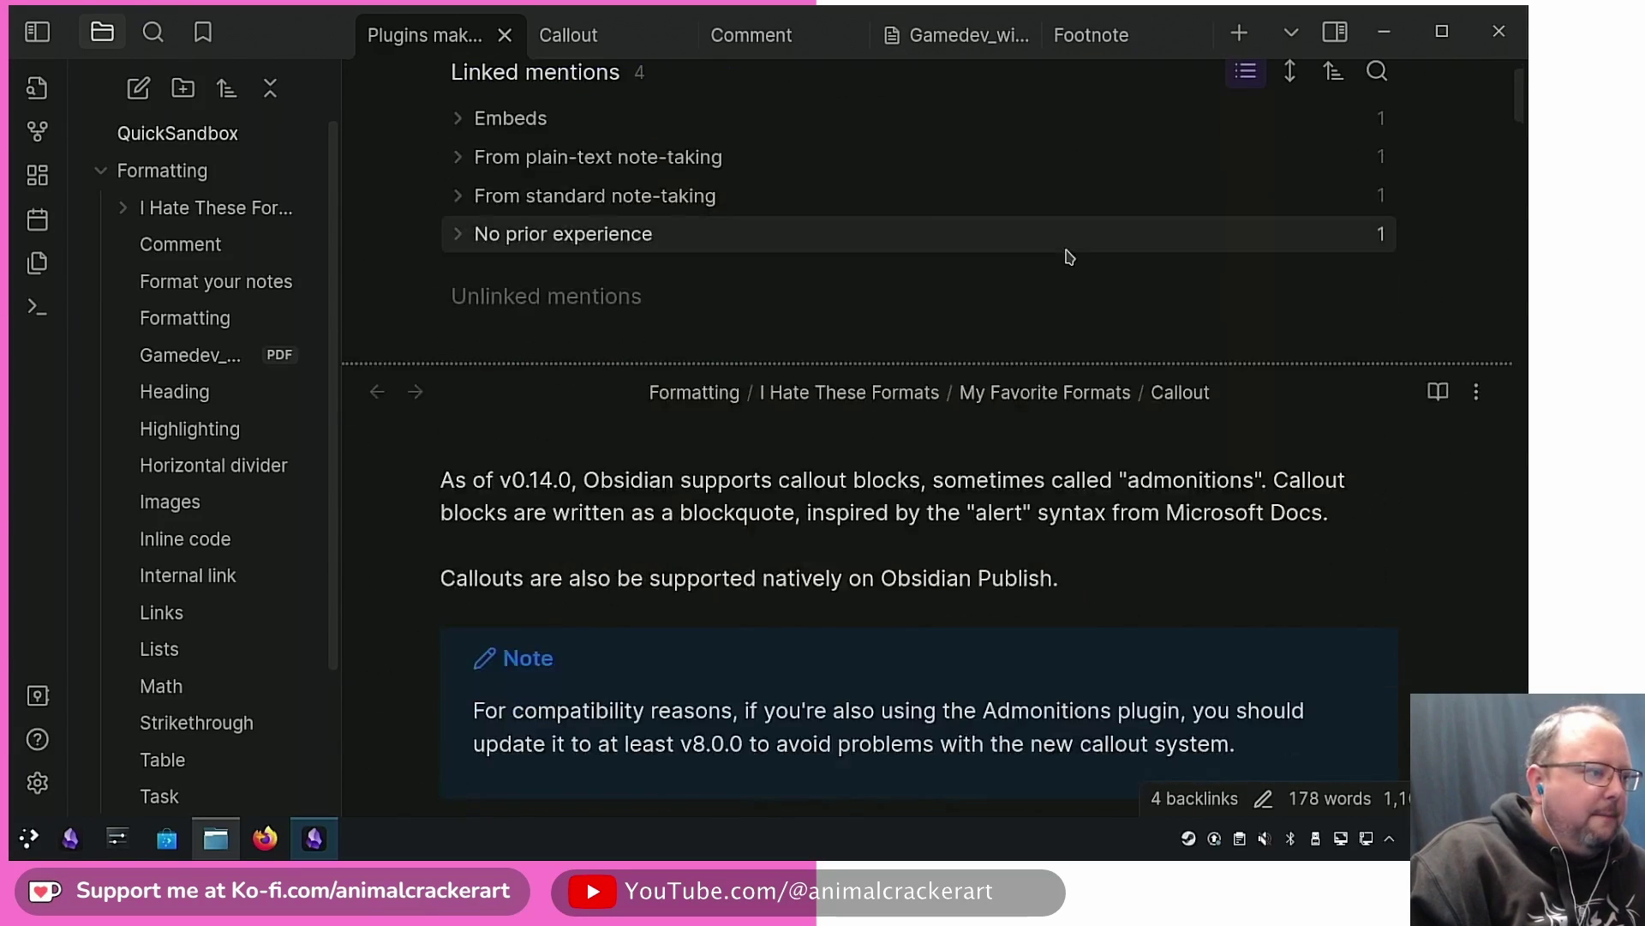
{"action": "scroll", "coordinate": [1065, 254], "scroll_direction": "up", "scroll_amount": 2}
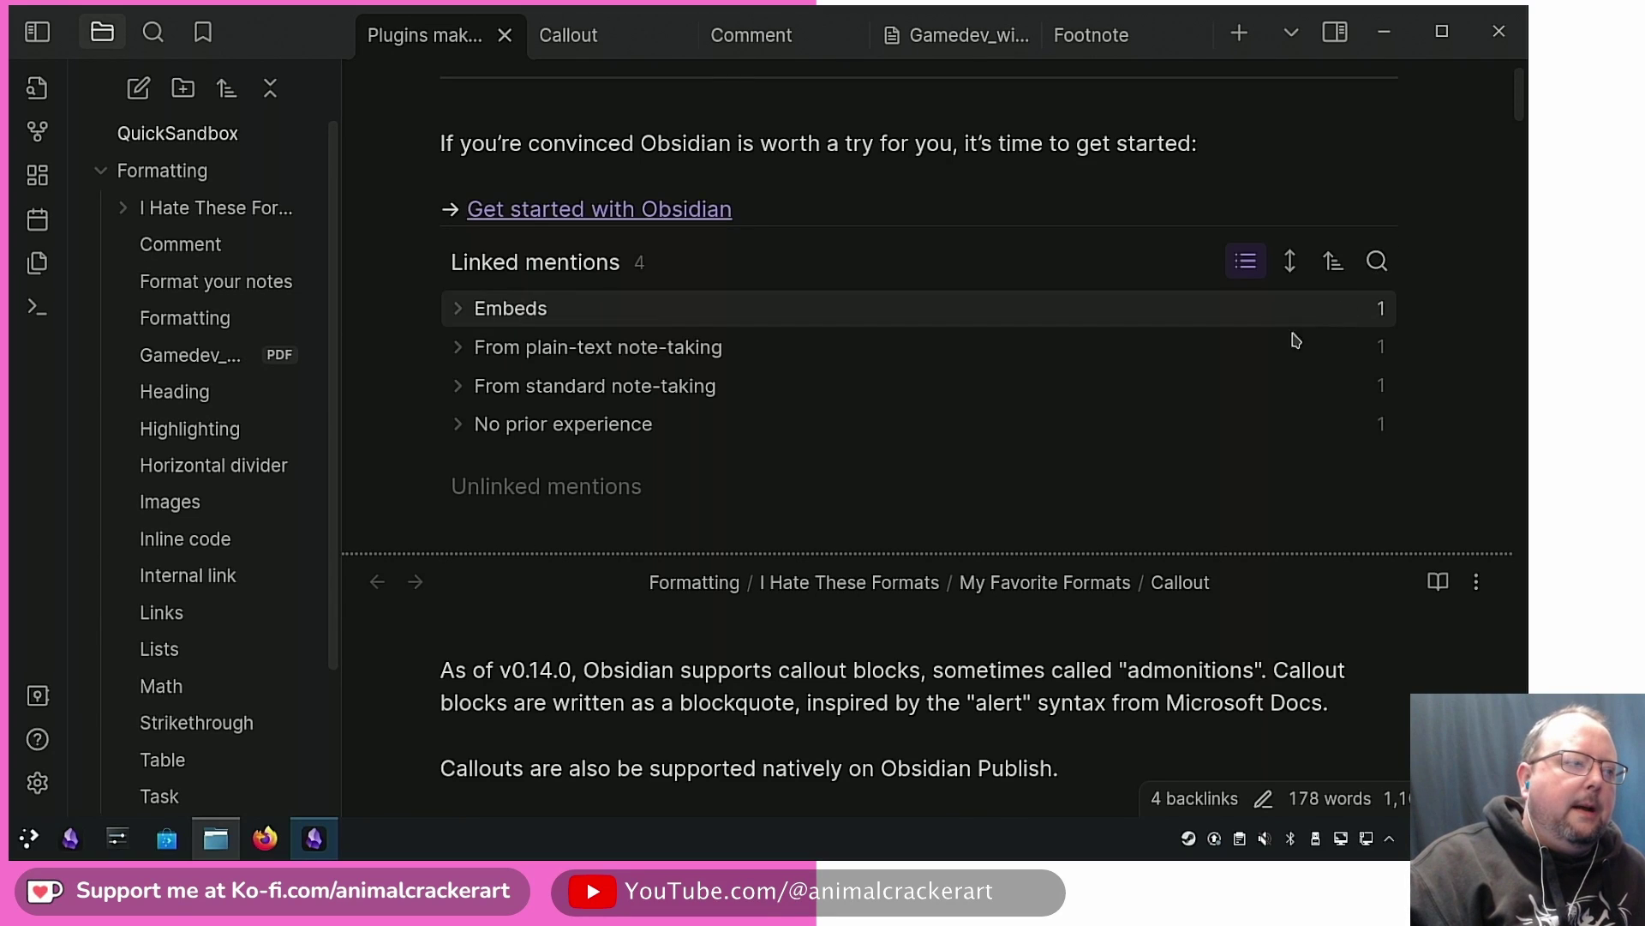
{"action": "scroll", "coordinate": [1222, 380], "scroll_direction": "up", "scroll_amount": 5}
{"action": "scroll", "coordinate": [1184, 415], "scroll_direction": "up", "scroll_amount": 6}
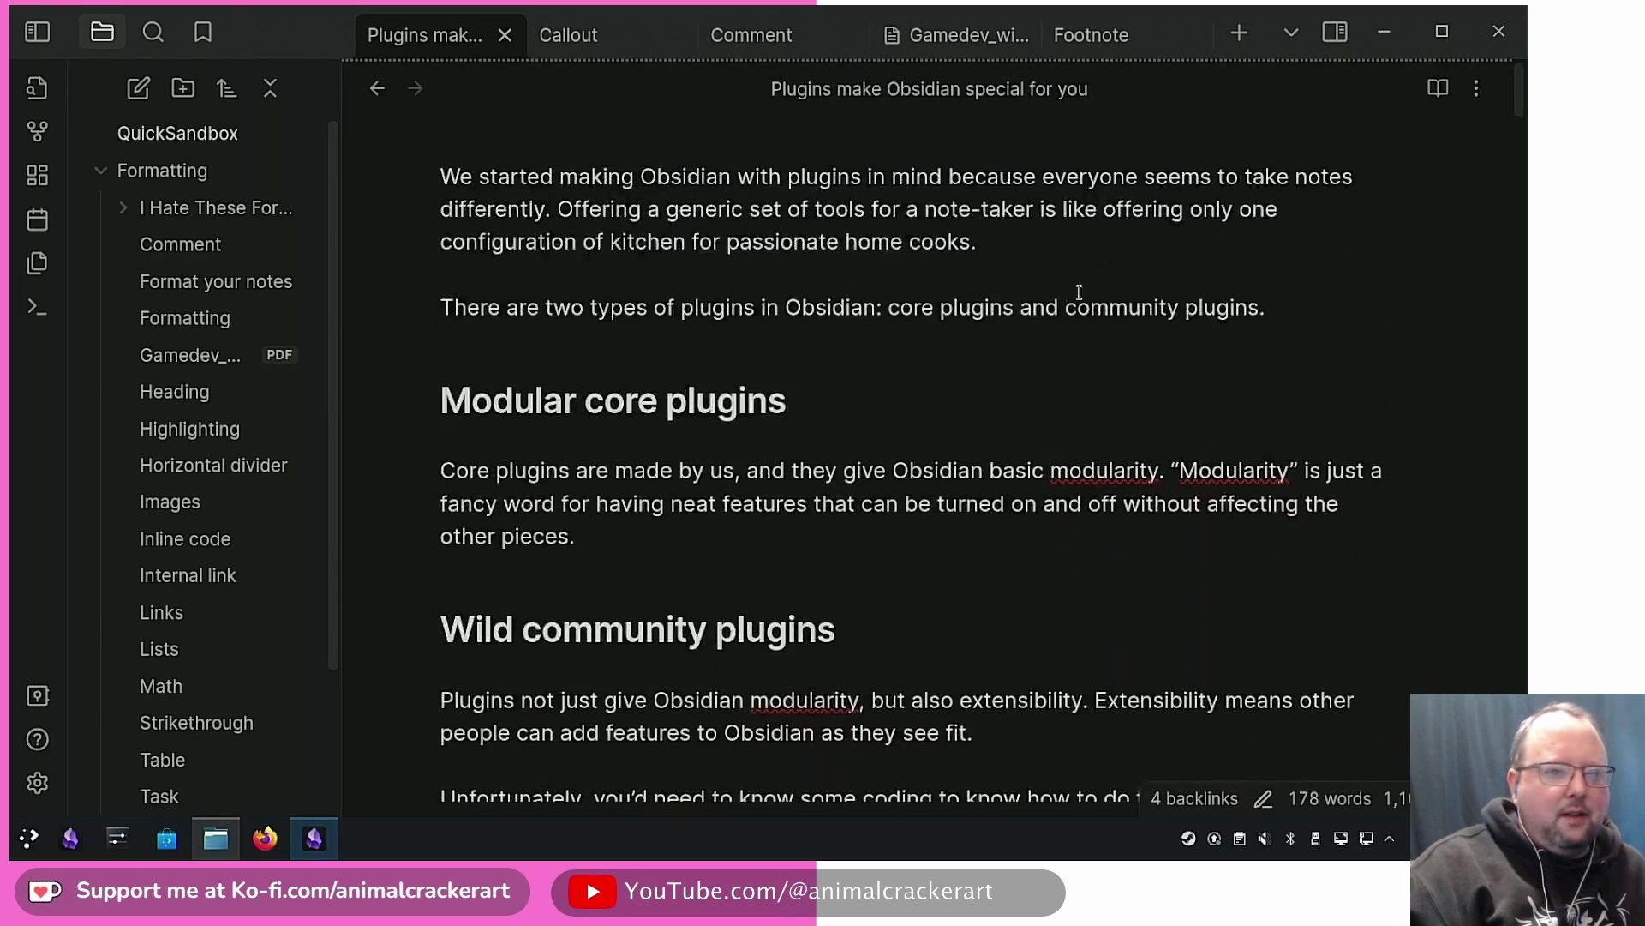
{"action": "scroll", "coordinate": [1273, 326], "scroll_direction": "down", "scroll_amount": 6}
{"action": "scroll", "coordinate": [1480, 326], "scroll_direction": "down", "scroll_amount": 20}
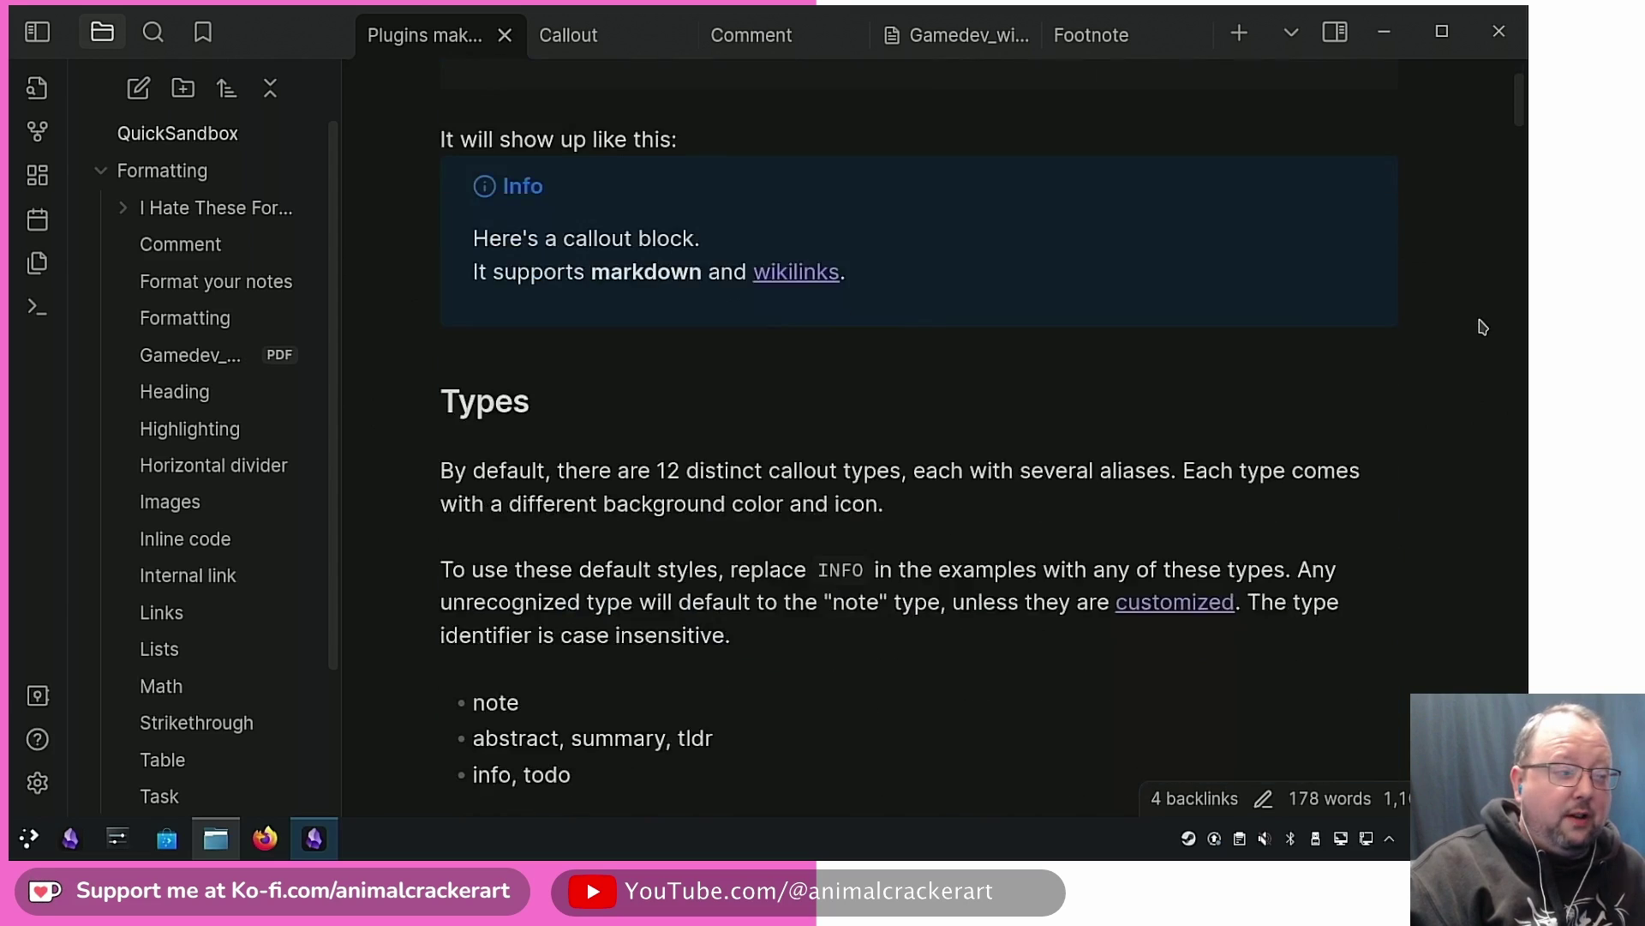
{"action": "scroll", "coordinate": [1483, 325], "scroll_direction": "down", "scroll_amount": 8}
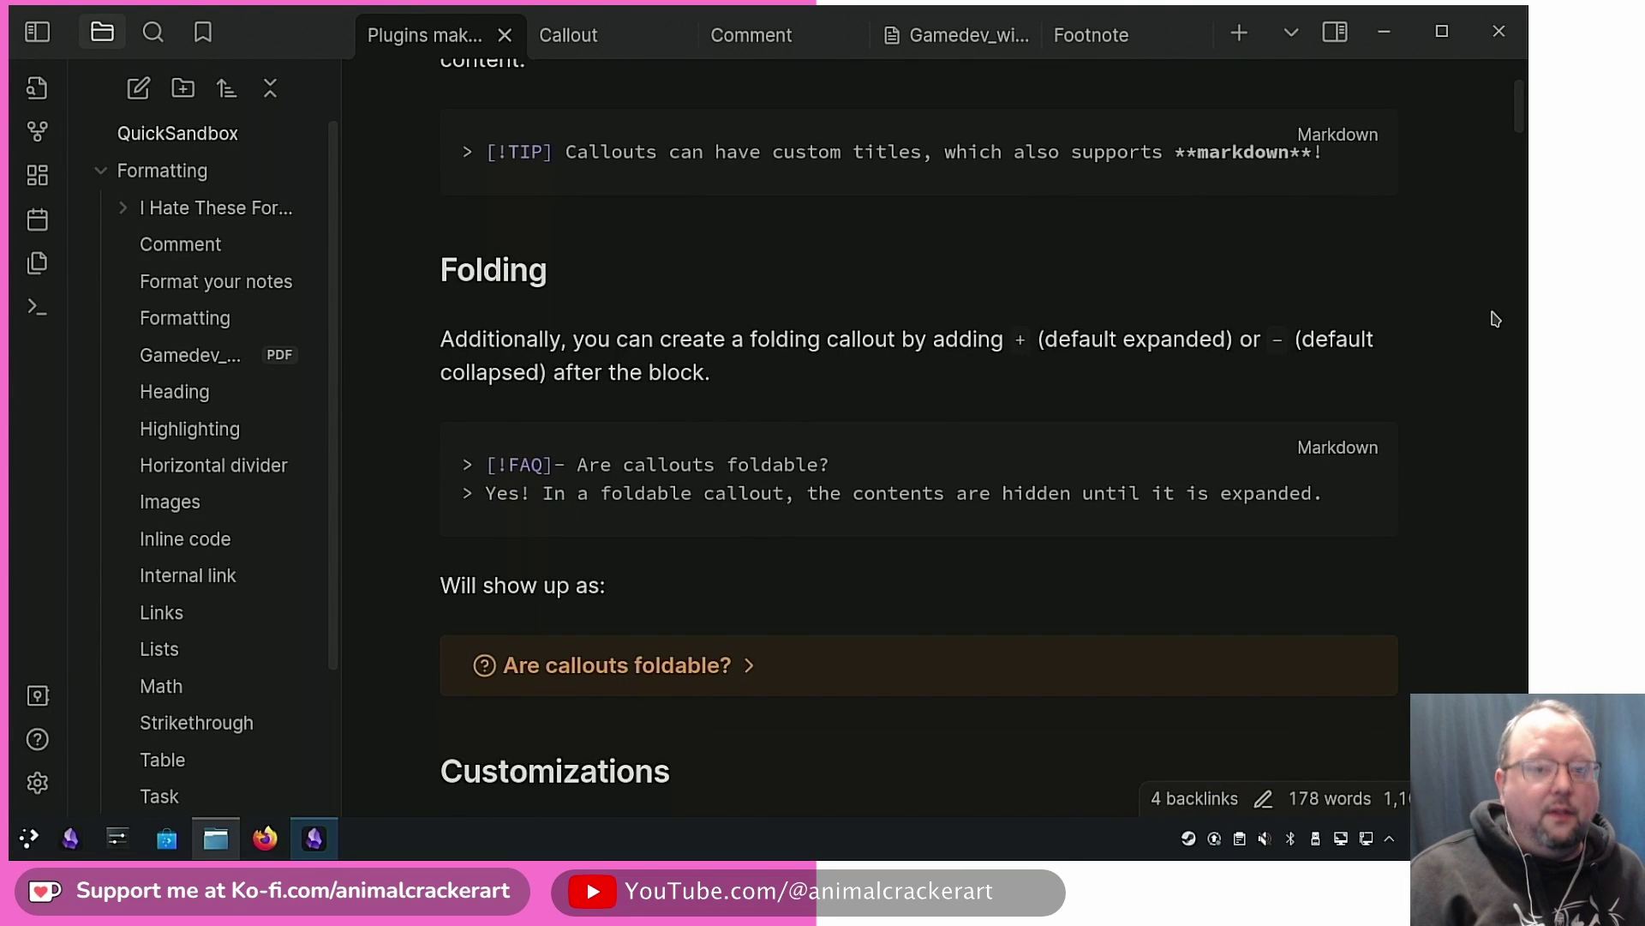
{"action": "scroll", "coordinate": [1497, 357], "scroll_direction": "down", "scroll_amount": 15}
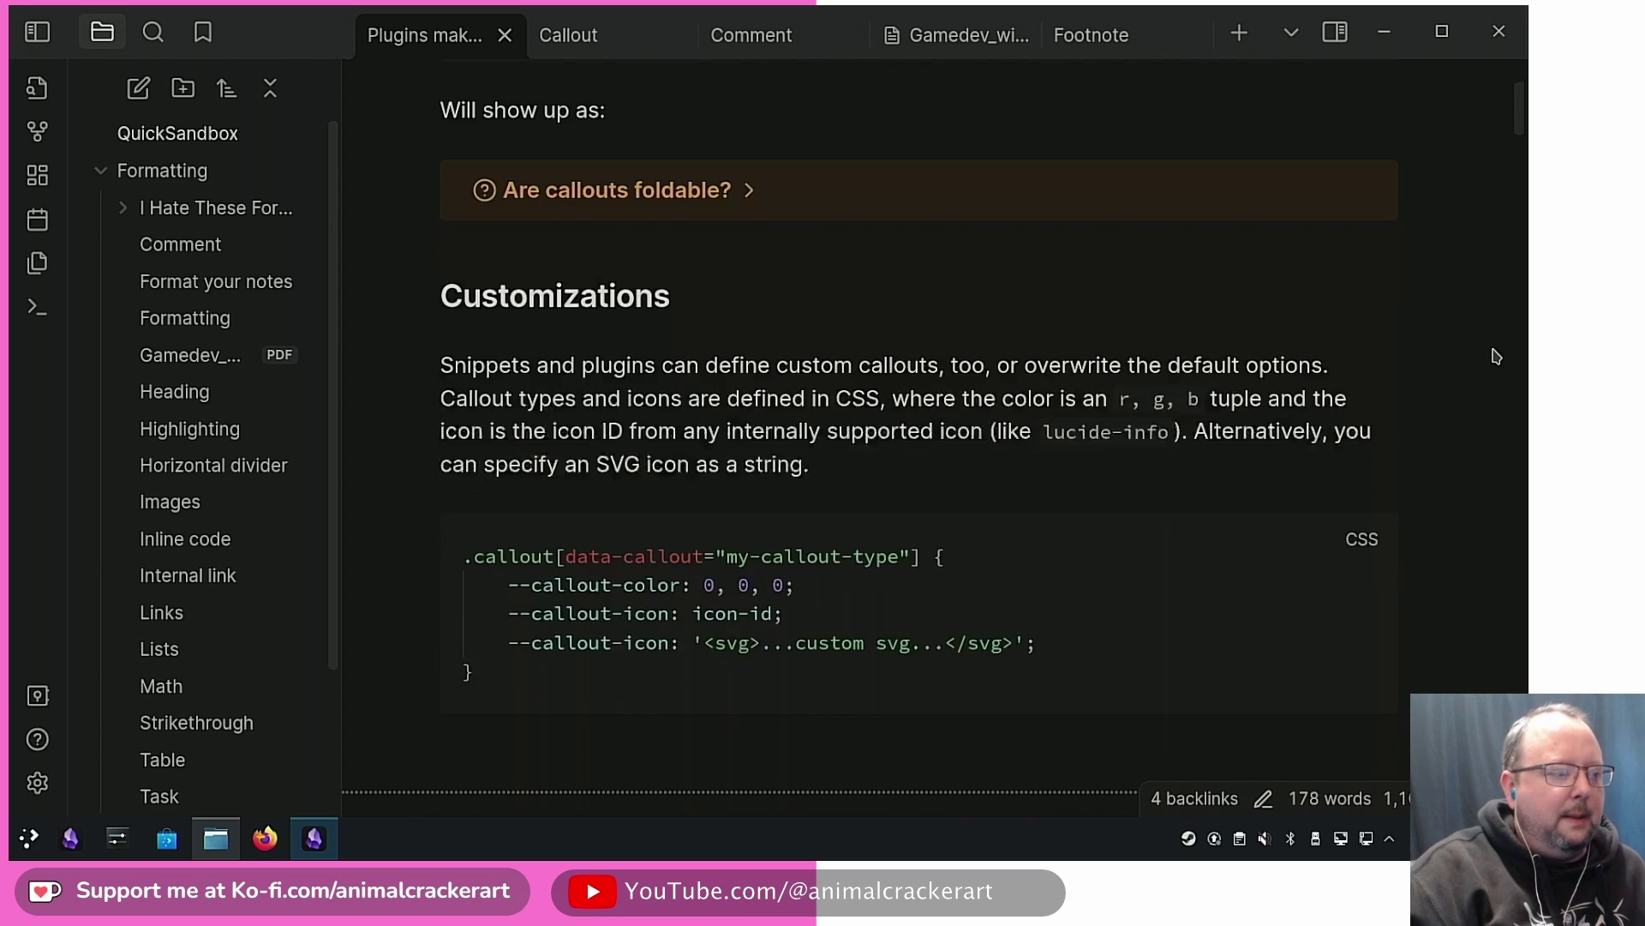
{"action": "scroll", "coordinate": [1080, 460], "scroll_direction": "down", "scroll_amount": 15}
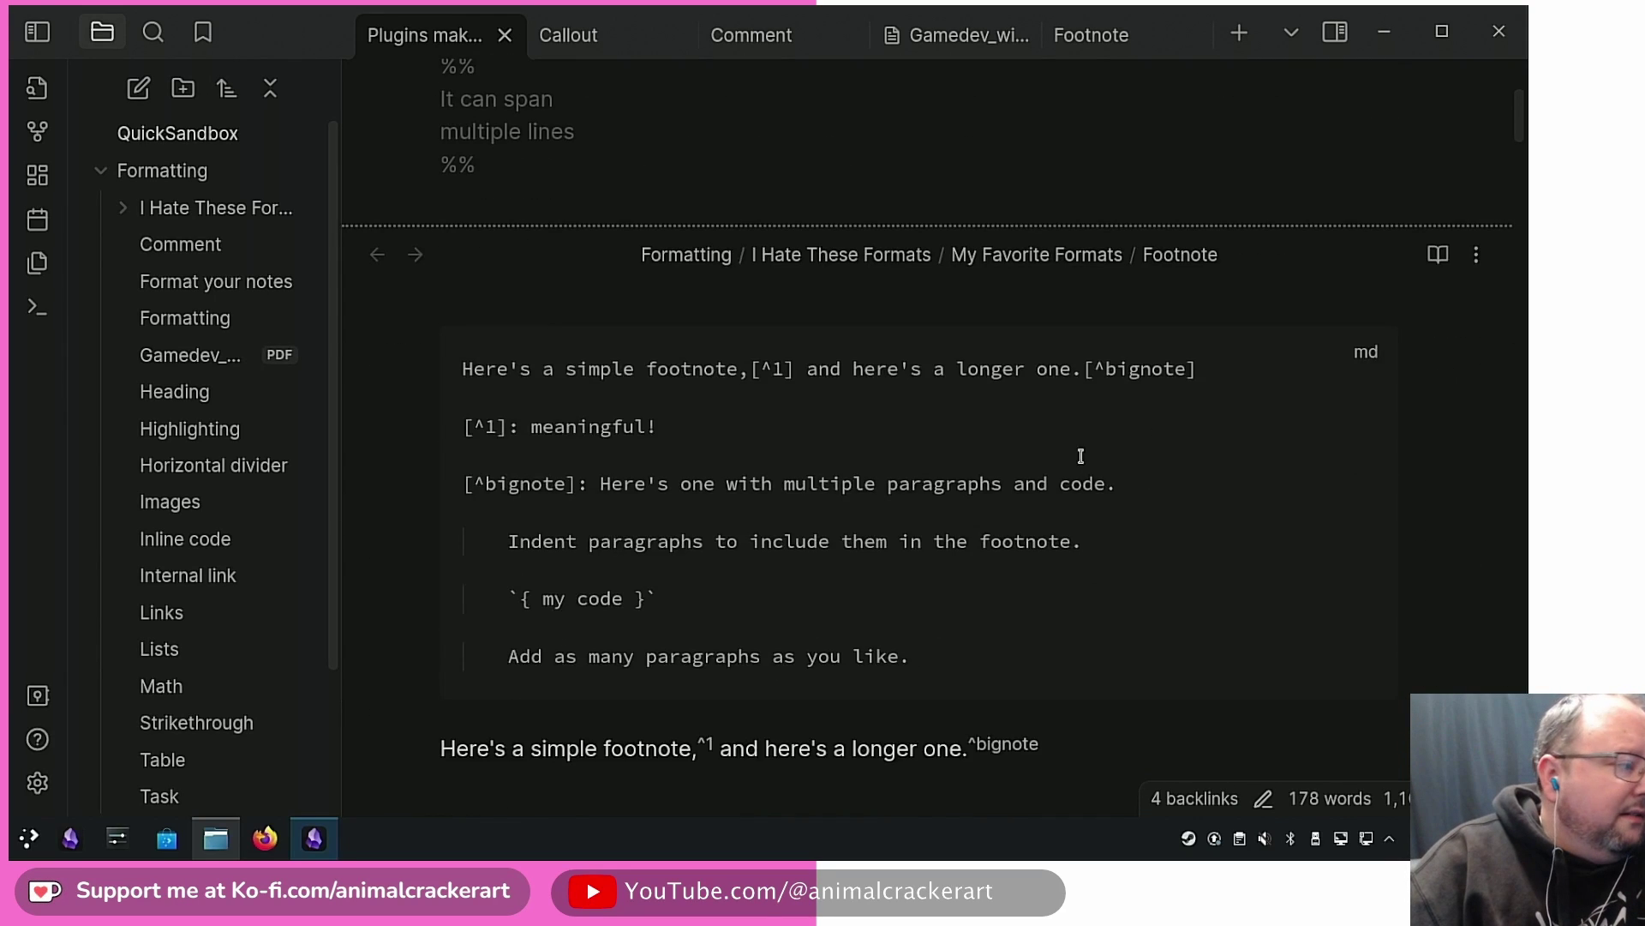
{"action": "scroll", "coordinate": [1330, 266], "scroll_direction": "up", "scroll_amount": 20}
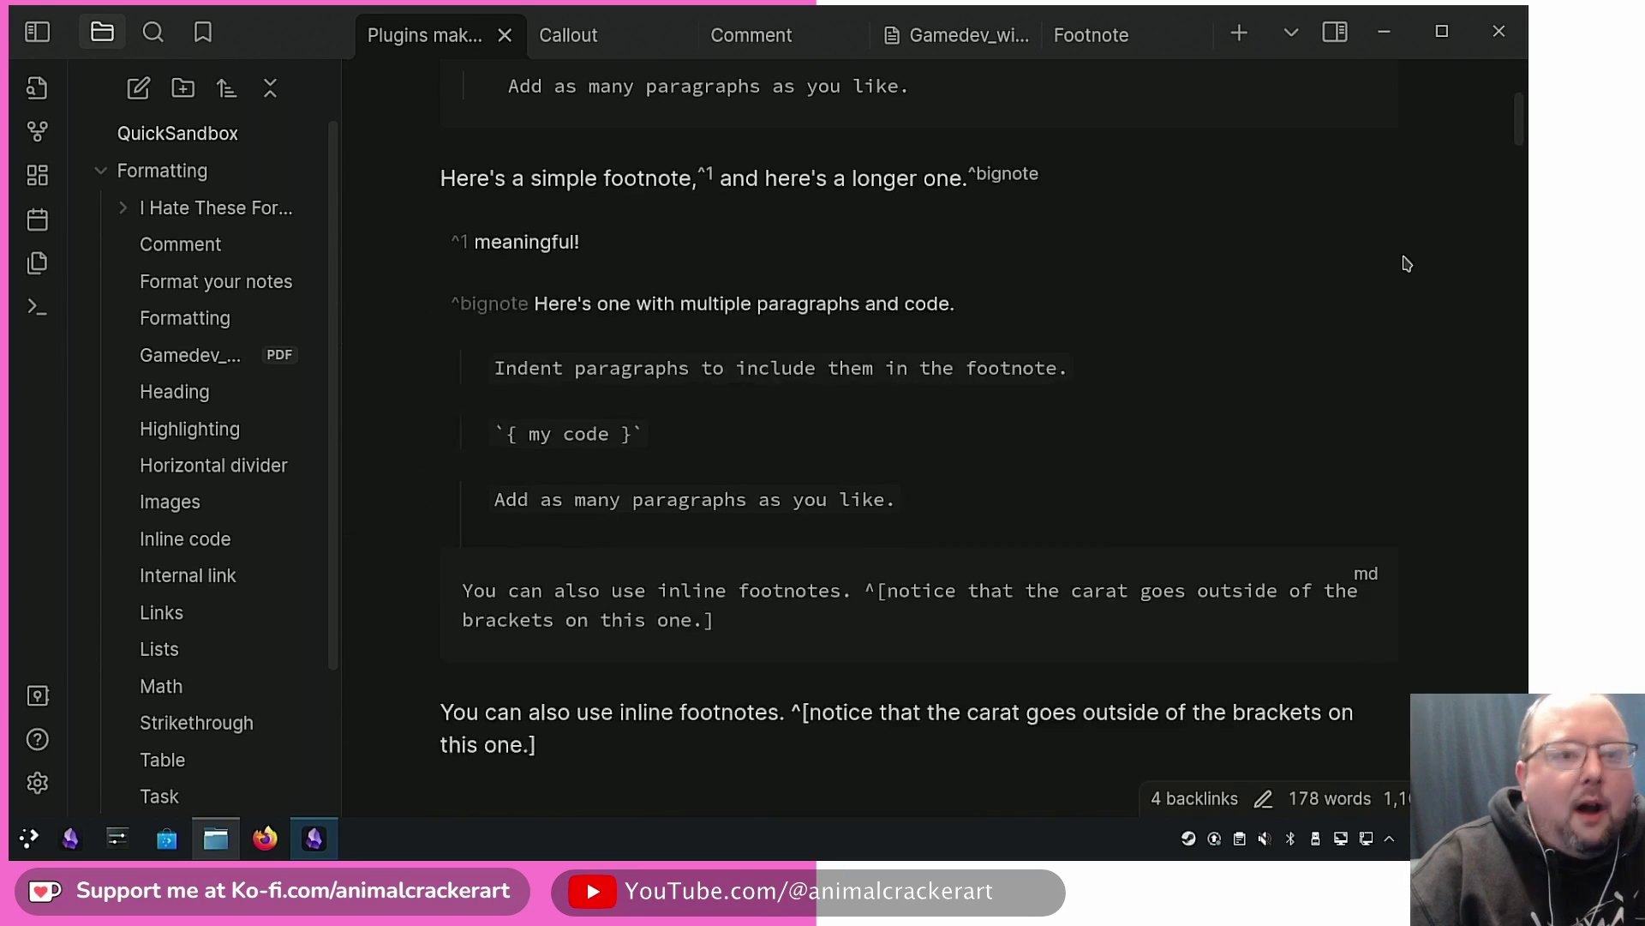
{"action": "scroll", "coordinate": [1120, 146], "scroll_direction": "up", "scroll_amount": 20}
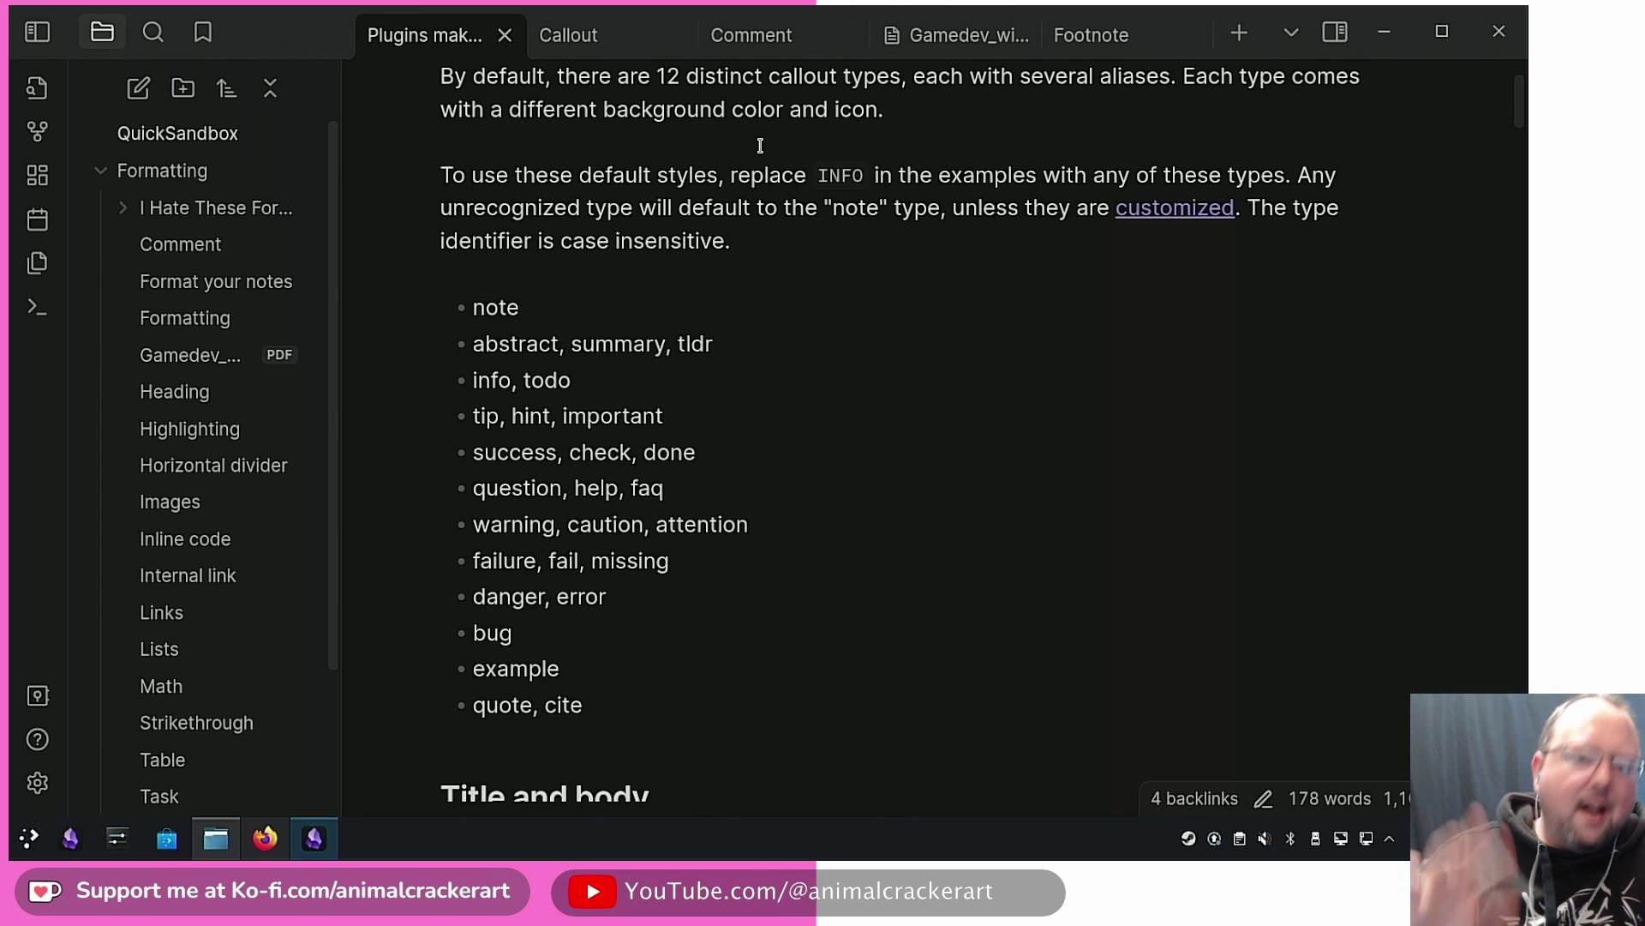
{"action": "scroll", "coordinate": [1042, 250], "scroll_direction": "down", "scroll_amount": 15}
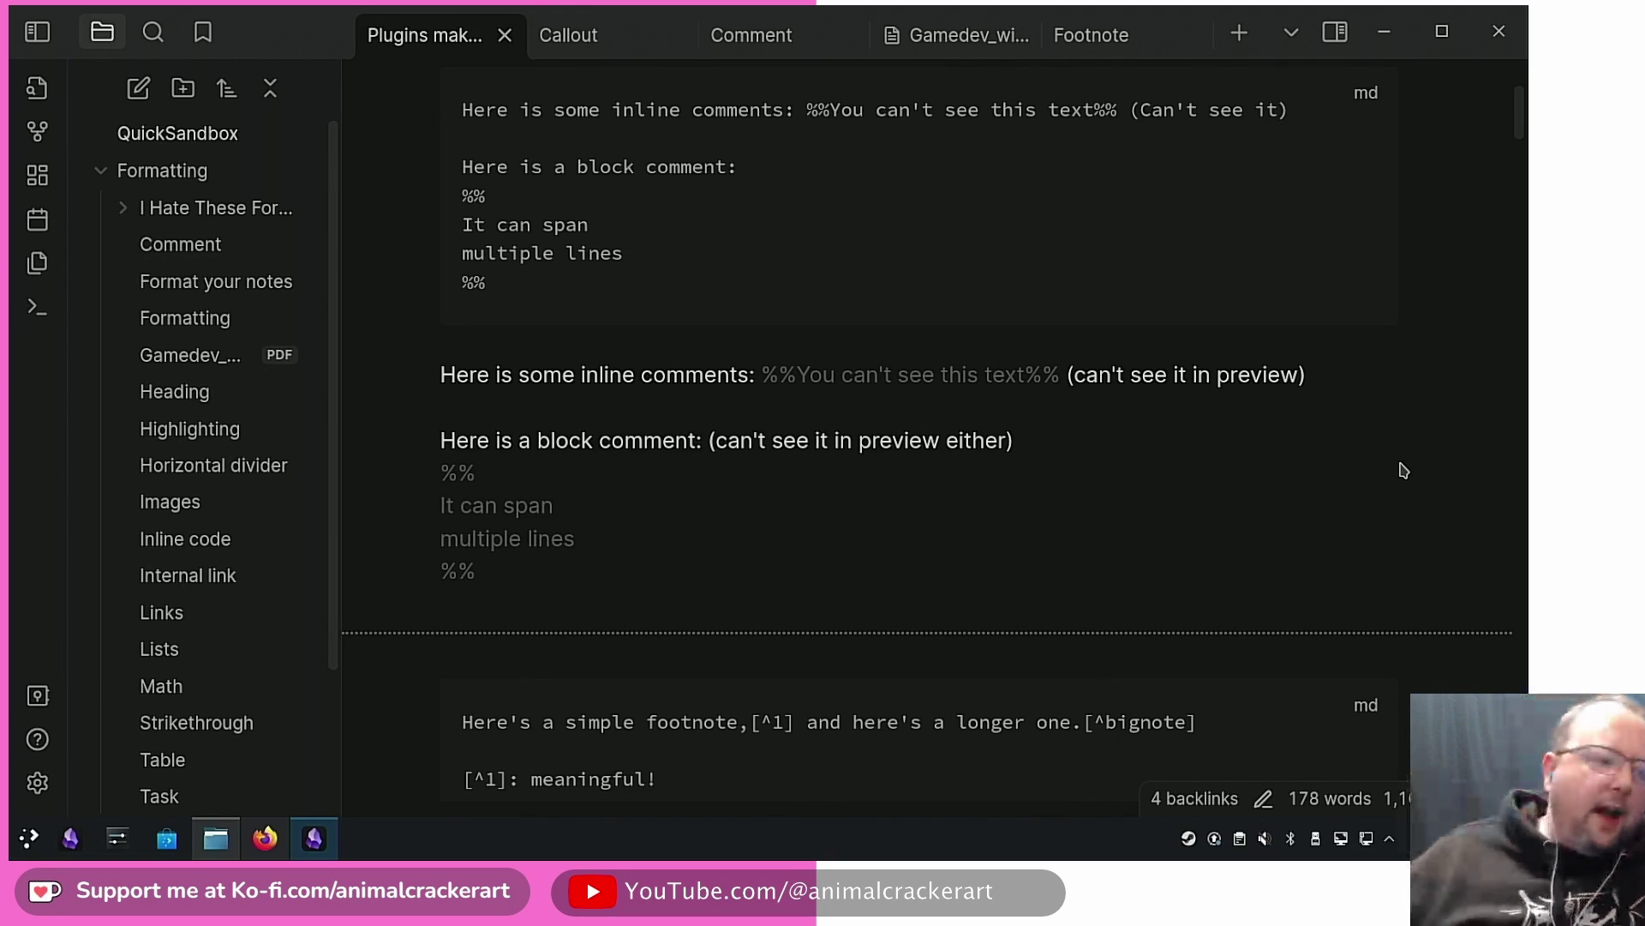
Step: Hide the left file list sidebar with Ctrl+Shift+L
{"action": "key", "text": "ctrl+shift+l"}
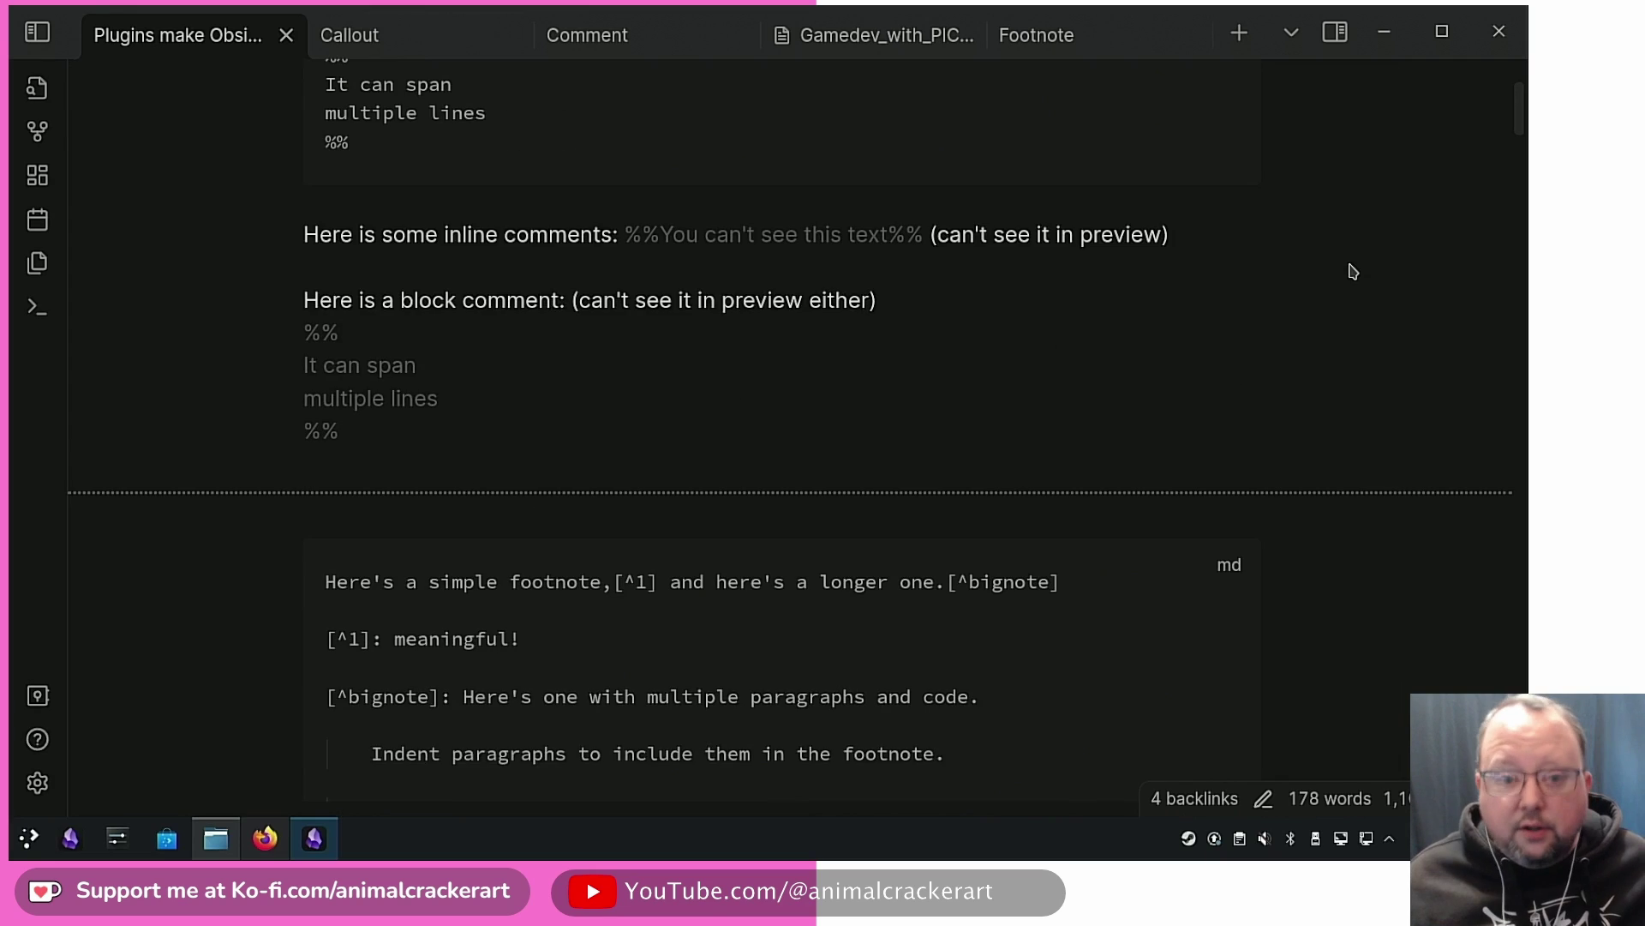